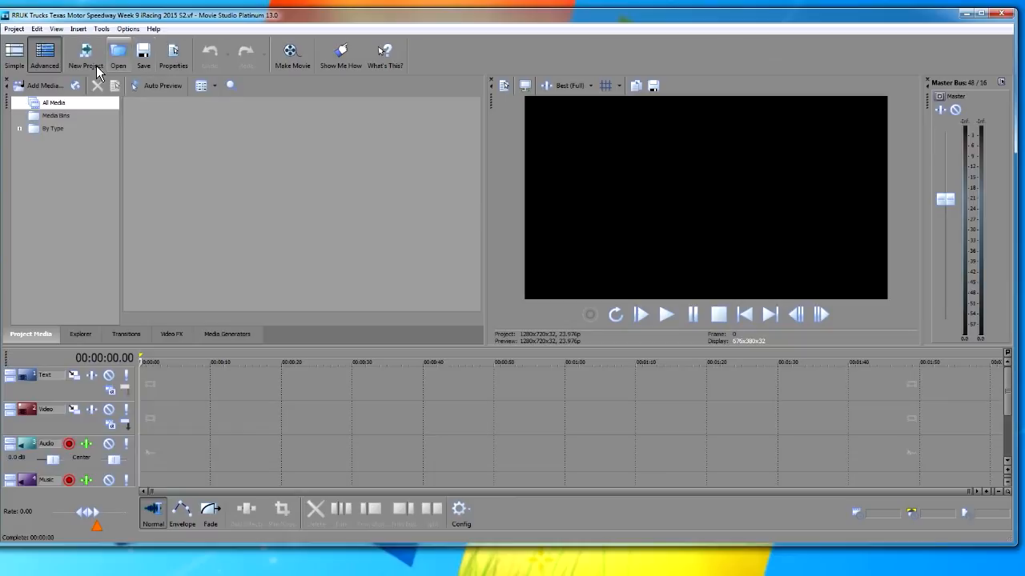
- Create a new Internet (HD) 24p project named "RRUK Trucks Texas Motor Speedway Week 9 iRacing 2015 S2" in the D:\Video\Output\RRUK\ folder
{"action": "left_click", "coordinate": [13, 29]}
{"action": "left_click", "coordinate": [35, 45]}
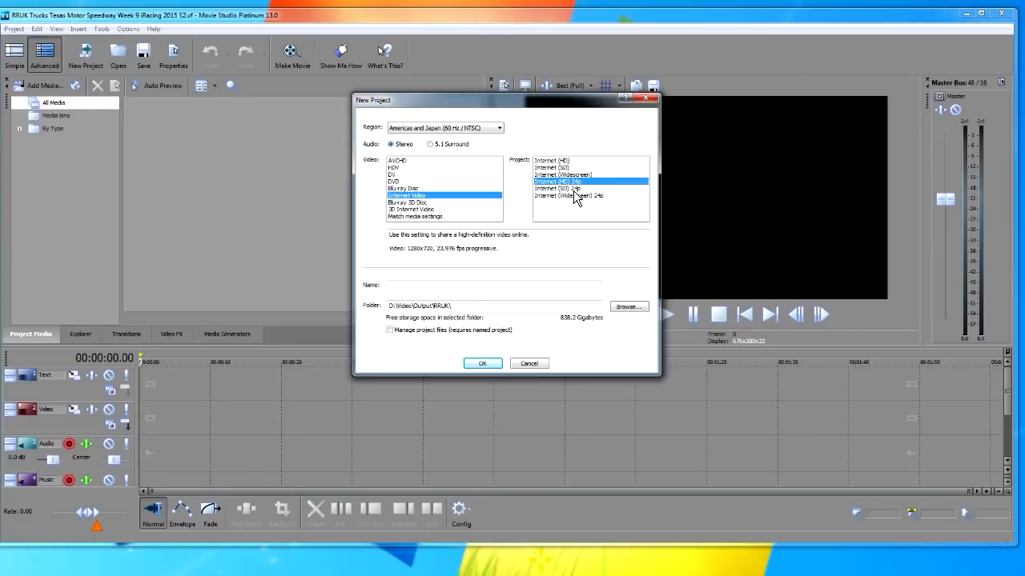
{"action": "left_click", "coordinate": [469, 289]}
{"action": "type", "text": "RRUK Trucks Texas Motor Speedway Week 9 iRacing 2015 S2"}
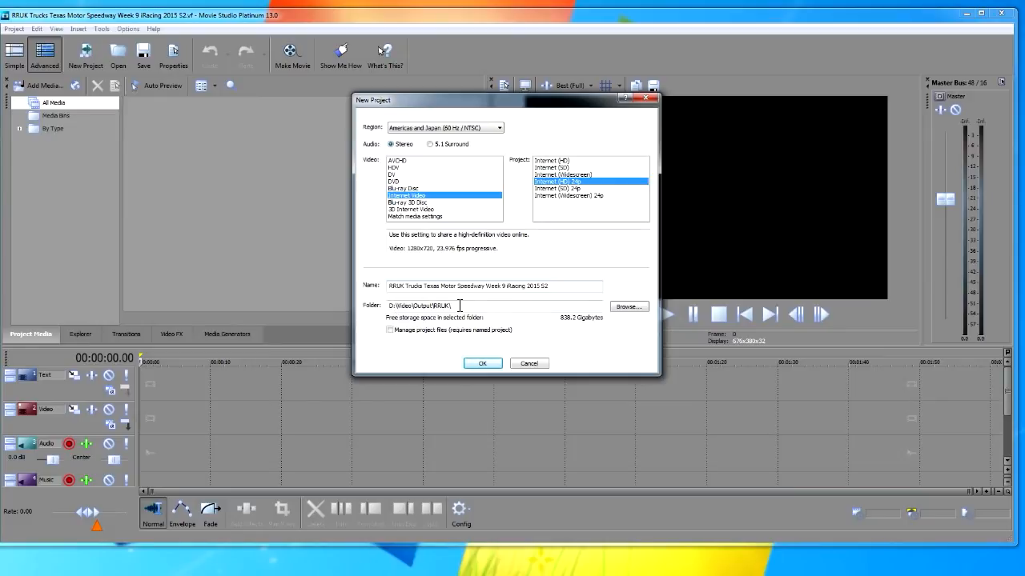
{"action": "left_click", "coordinate": [479, 363]}
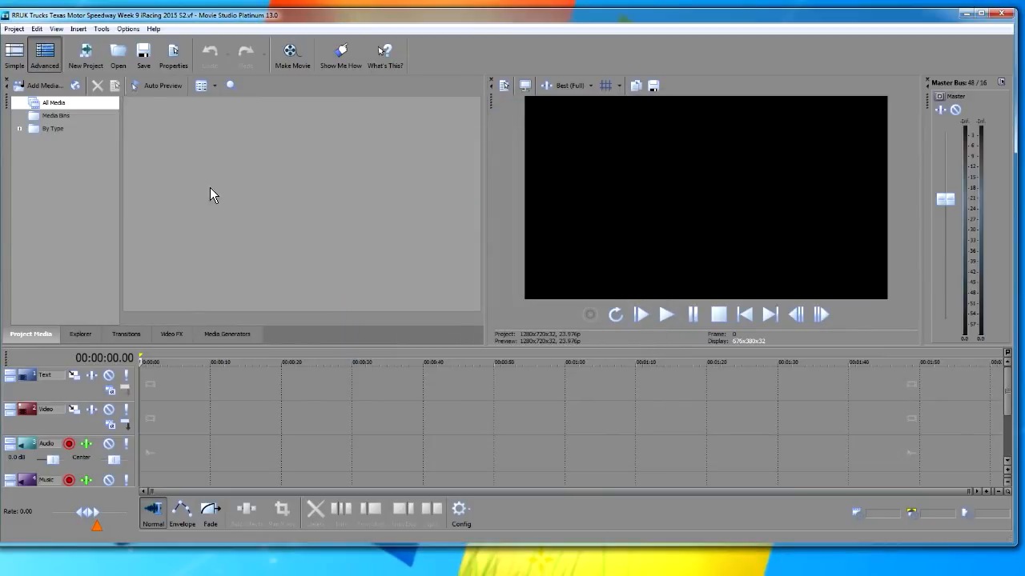
- Import the race recording OBS (58) from the D:\Video folder into the project media
{"action": "left_click", "coordinate": [45, 86]}
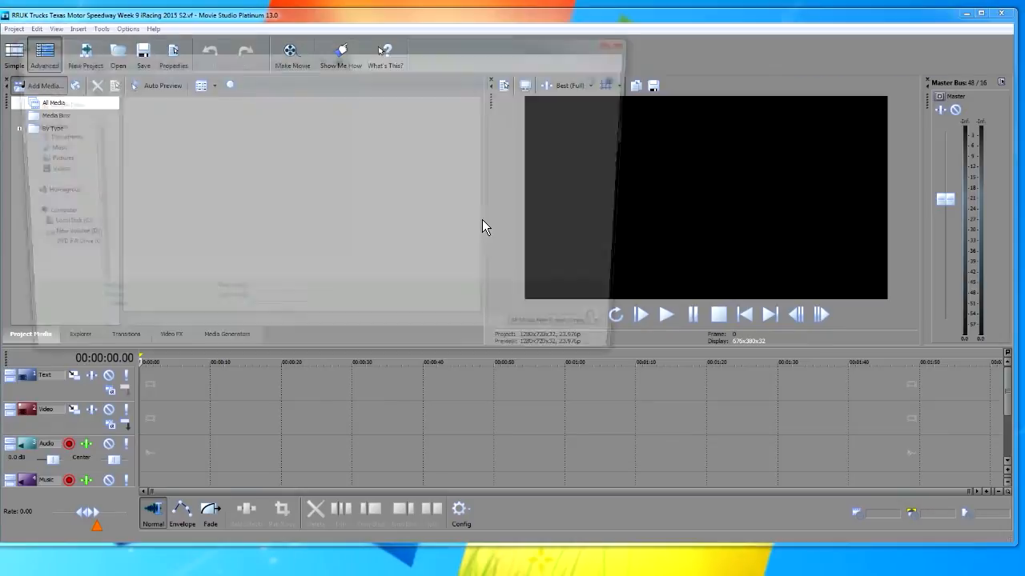
{"action": "left_click", "coordinate": [174, 58]}
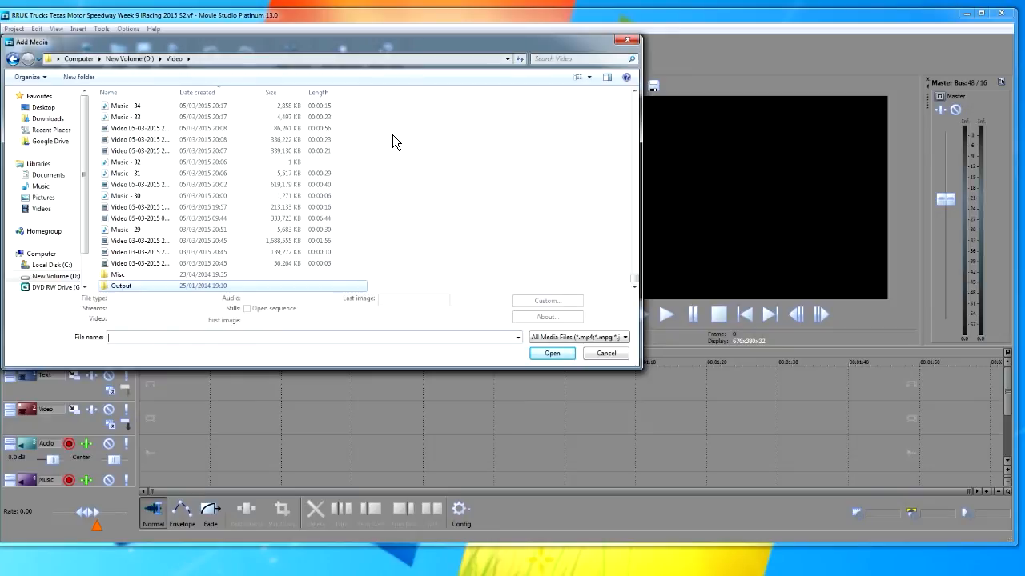
{"action": "left_click_drag", "start_coordinate": [630, 282], "coordinate": [623, 94]}
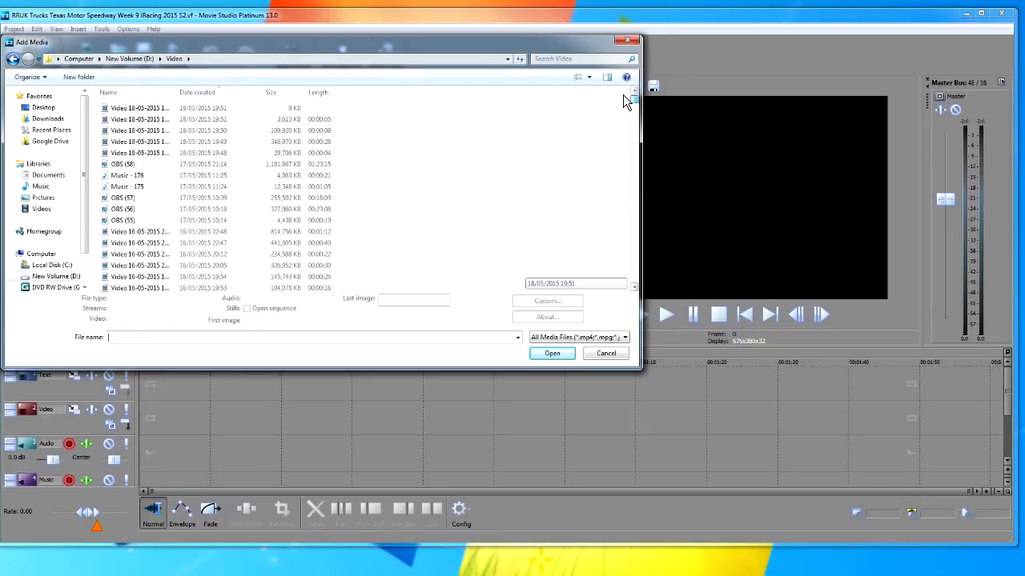
{"action": "double_click", "coordinate": [233, 164]}
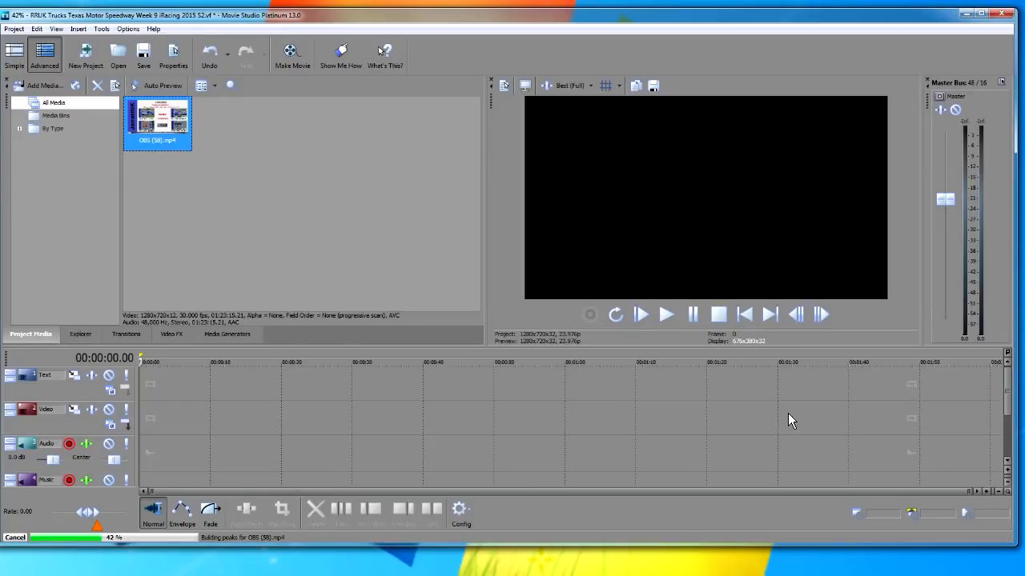
- Find the seasoncover image in Video\Output\RRUK while adding media and open it for editing in Paint
{"action": "left_click", "coordinate": [40, 86]}
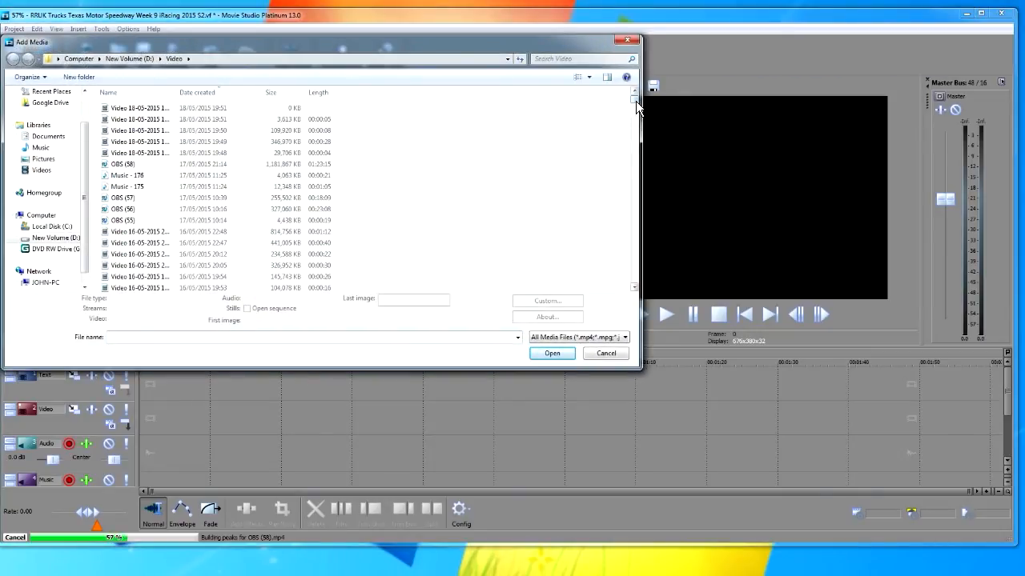
{"action": "left_click_drag", "start_coordinate": [635, 100], "coordinate": [650, 288]}
{"action": "double_click", "coordinate": [184, 285]}
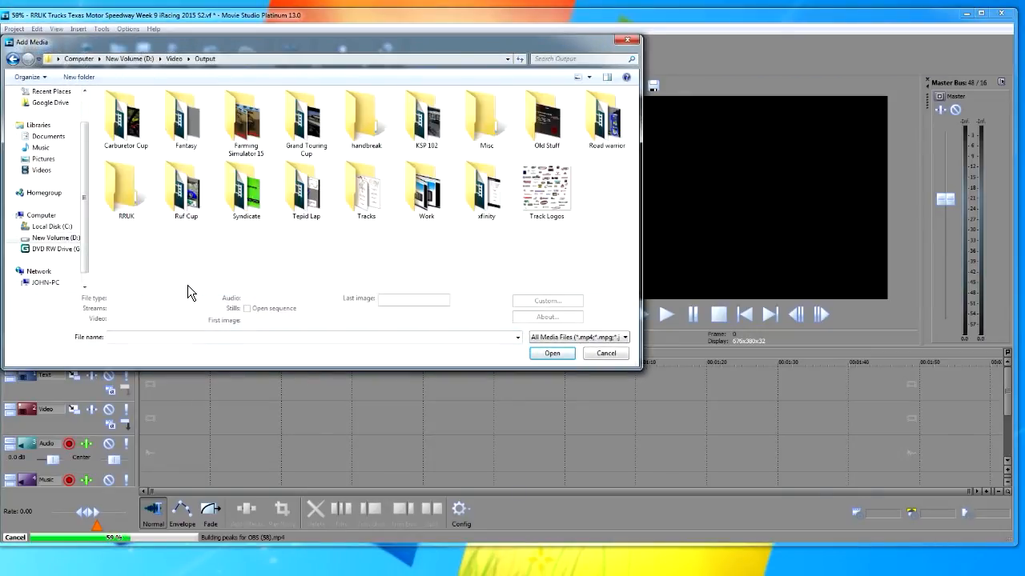
{"action": "double_click", "coordinate": [126, 192]}
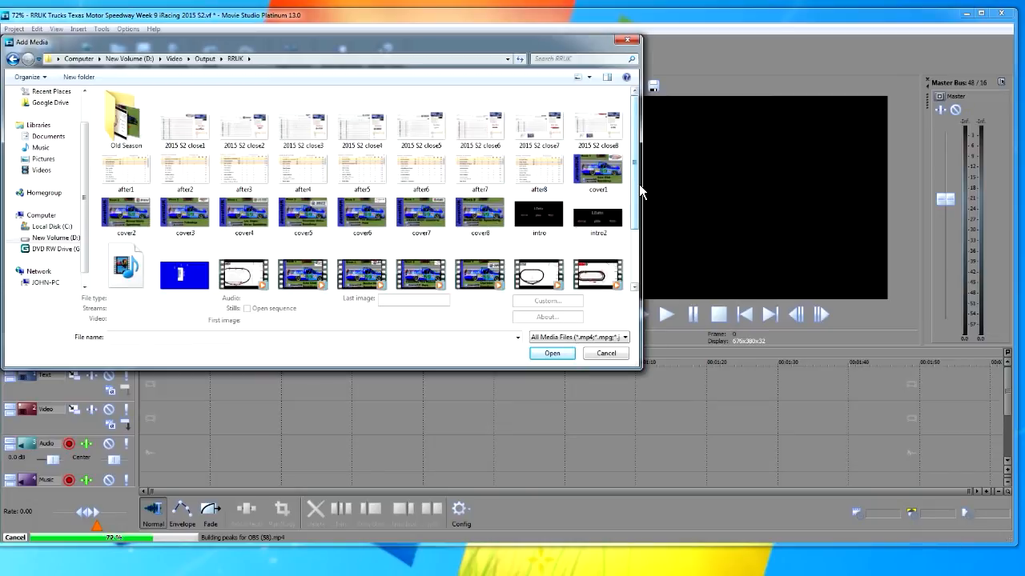
{"action": "scroll", "coordinate": [639, 184], "scroll_direction": "down", "scroll_amount": 3}
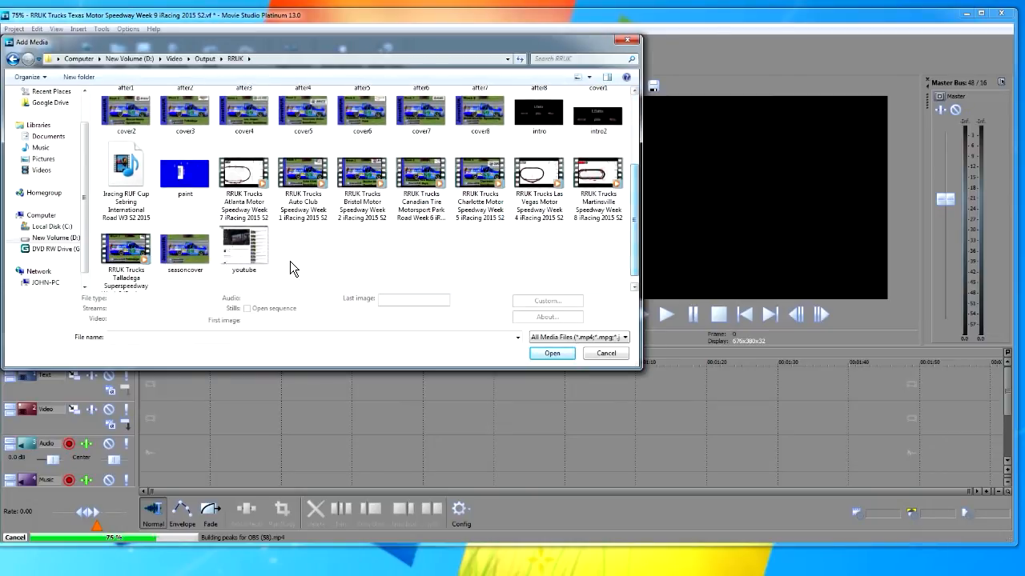
{"action": "right_click", "coordinate": [193, 252]}
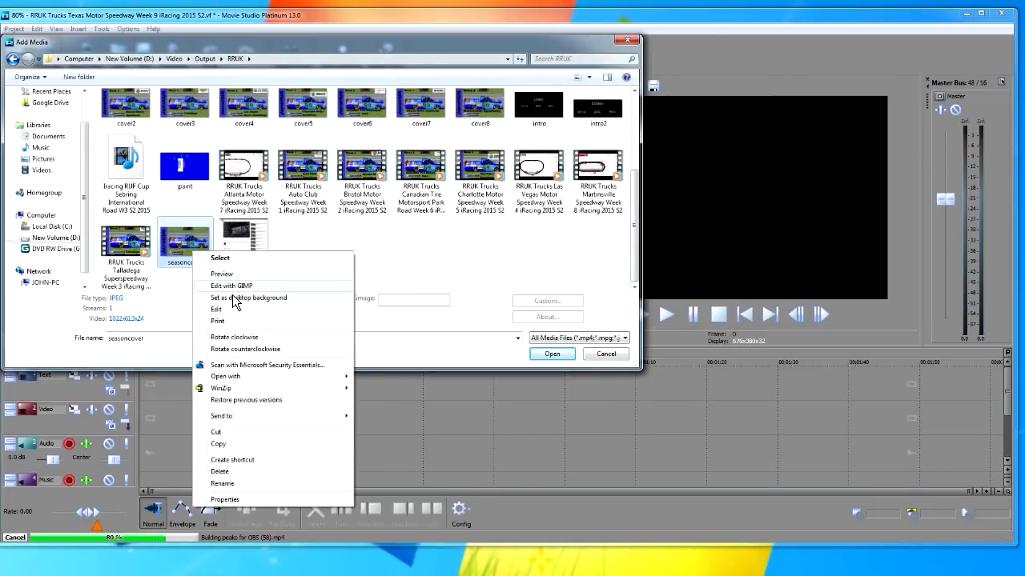
{"action": "left_click", "coordinate": [230, 310]}
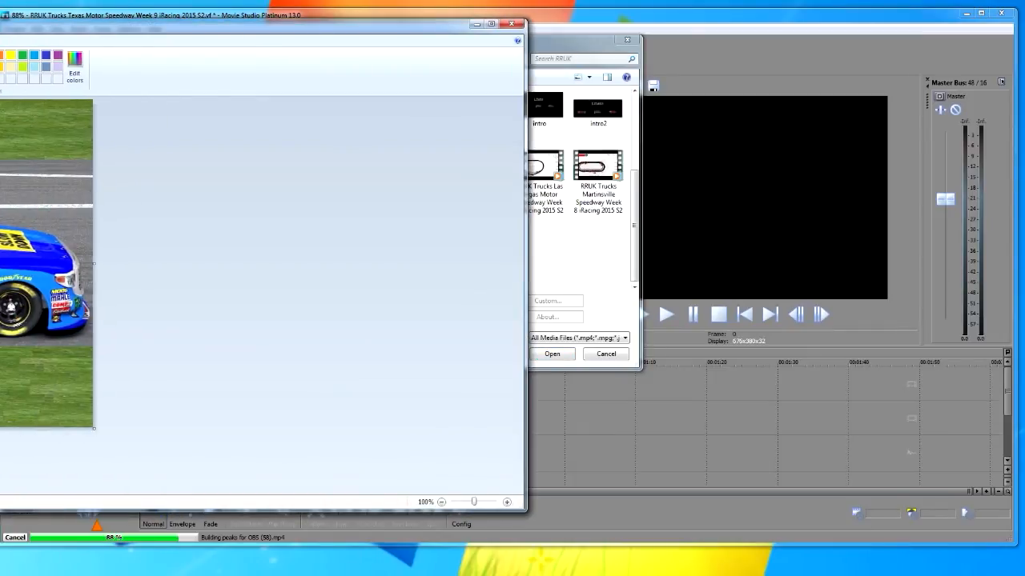
{"action": "mouse_move", "coordinate": [0, 26]}
{"action": "left_mouse_down"}
{"action": "mouse_move", "coordinate": [271, 59]}
{"action": "mouse_move", "coordinate": [99, 25]}
{"action": "left_mouse_up"}
- Add the text "Week 9" in Arial Black on the grass above the truck, beside the blue banner
{"action": "left_click", "coordinate": [174, 58]}
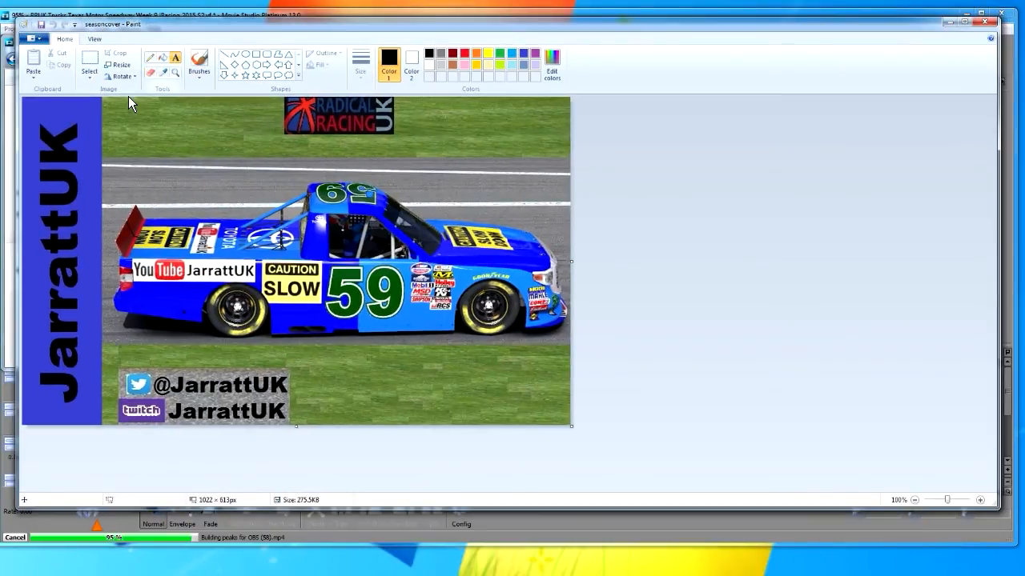
{"action": "left_click", "coordinate": [112, 101]}
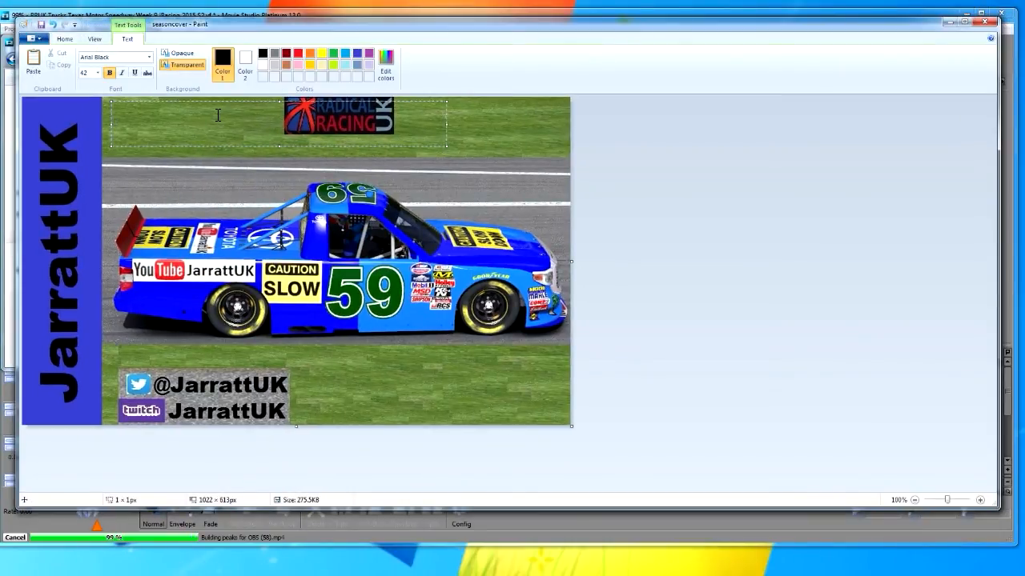
{"action": "type", "text": "Week 9"}
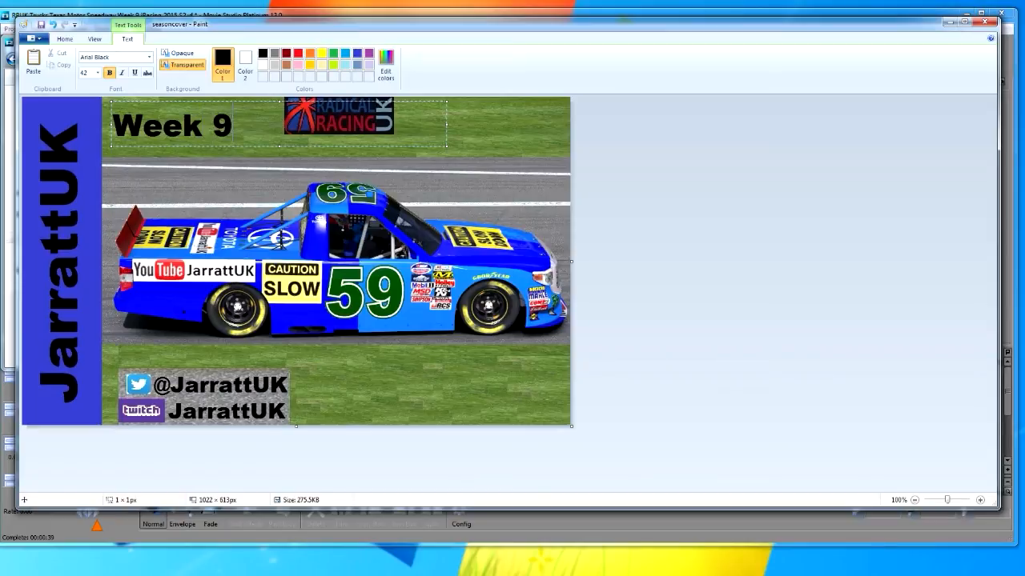
{"action": "left_click", "coordinate": [367, 198]}
- Paste the copied race title into a new text box on the grass below the truck and remove everything before "Texas Motor"
{"action": "left_click", "coordinate": [299, 353]}
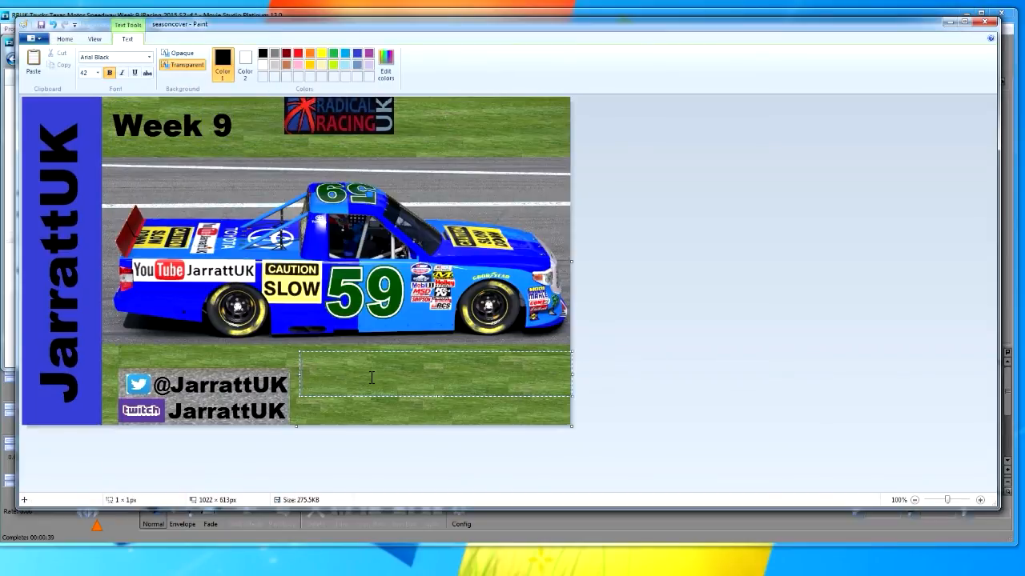
{"action": "key", "text": "ctrl+v"}
{"action": "left_click_drag", "start_coordinate": [301, 373], "coordinate": [528, 368]}
{"action": "key", "text": "Delete"}
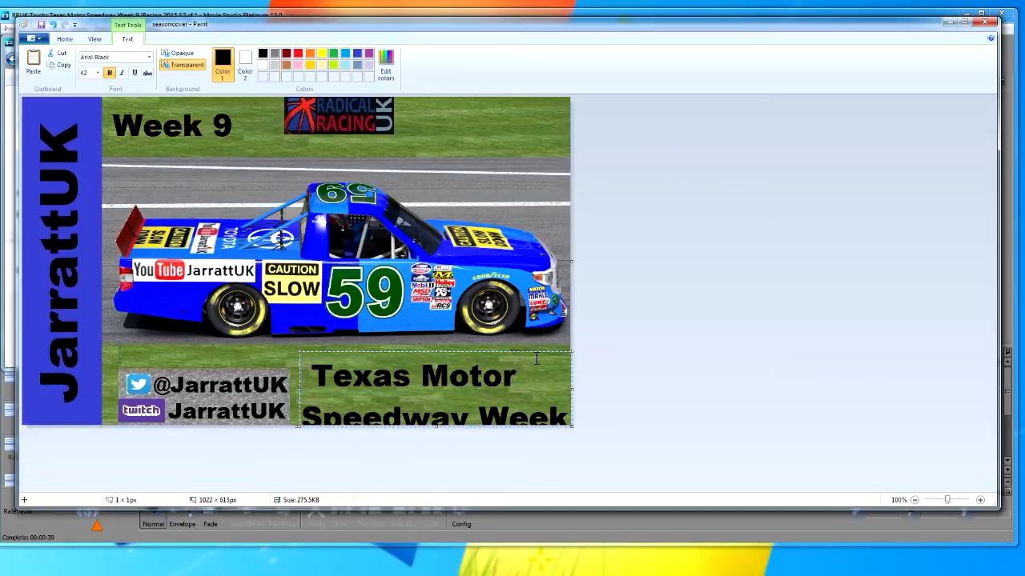
{"action": "key", "text": "Delete"}
{"action": "key", "text": "Delete"}
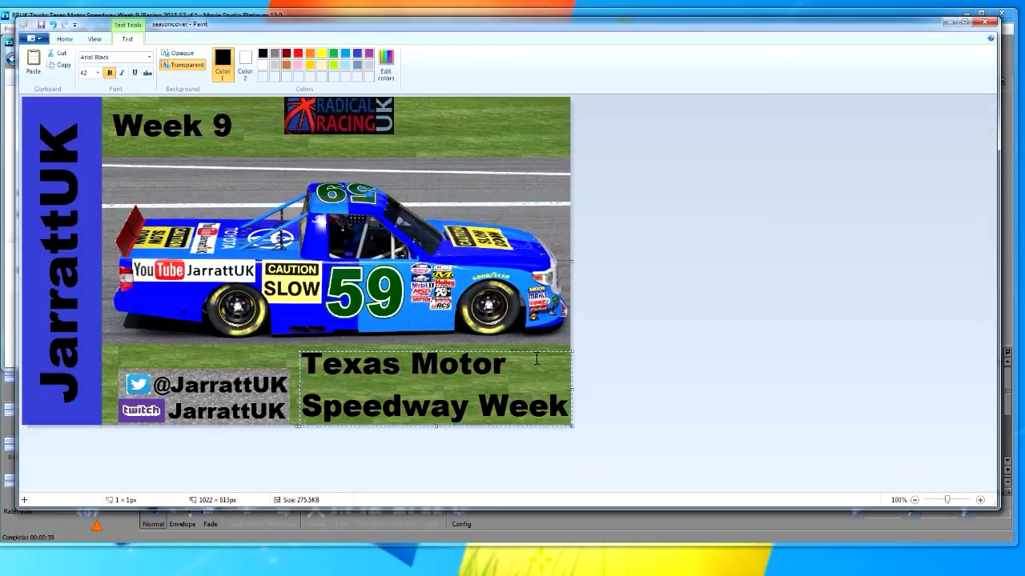
- Trim the pasted title to "Texas Motor Speedway", enlarge its text box to about 525 × 183 px and place the text
{"action": "key", "text": "Down"}
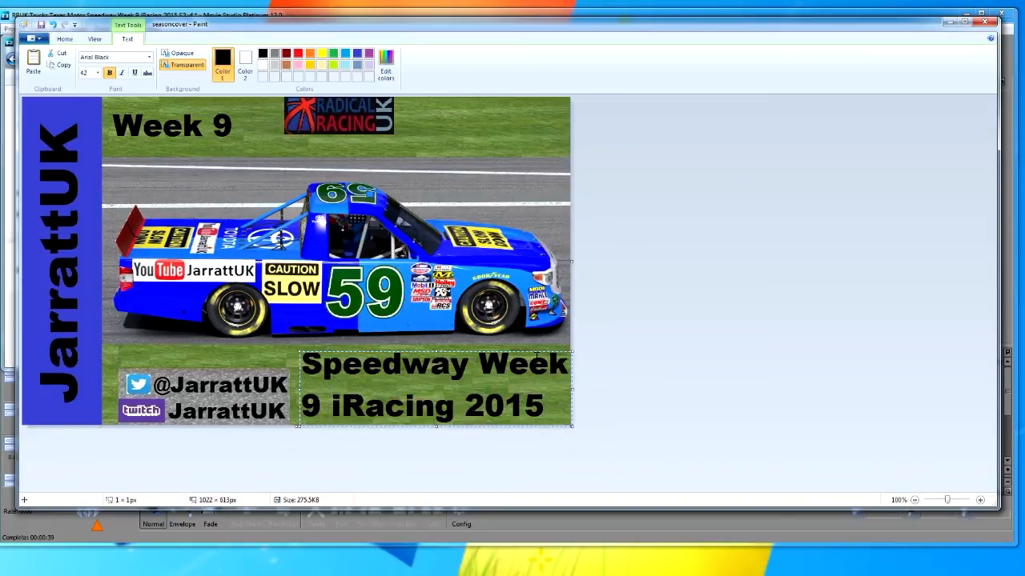
{"action": "key", "text": "Delete"}
{"action": "key", "text": "Delete"}
{"action": "key", "text": "Delete"}
{"action": "key", "text": "Delete"}
{"action": "key", "text": "Delete"}
{"action": "key", "text": "Delete"}
{"action": "key", "text": "Delete"}
{"action": "key", "text": "Delete"}
{"action": "key", "text": "Delete"}
{"action": "key", "text": "Delete"}
{"action": "key", "text": "Delete"}
{"action": "key", "text": "Delete"}
{"action": "key", "text": "Delete"}
{"action": "key", "text": "Delete"}
{"action": "key", "text": "Delete"}
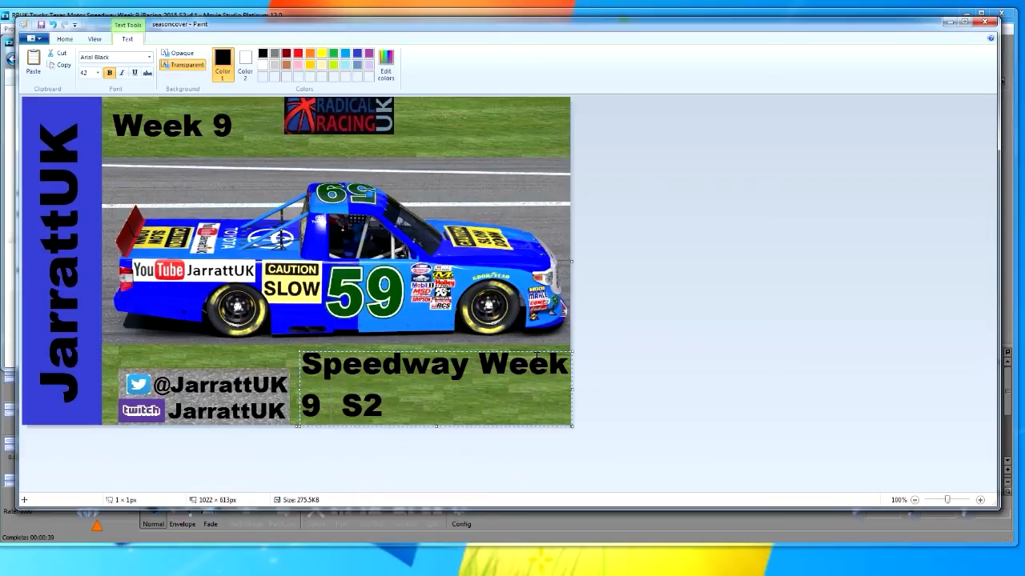
{"action": "key", "text": "BackSpace"}
{"action": "key", "text": "BackSpace"}
{"action": "key", "text": "BackSpace"}
{"action": "key", "text": "BackSpace"}
{"action": "key", "text": "BackSpace"}
{"action": "key", "text": "BackSpace"}
{"action": "key", "text": "BackSpace"}
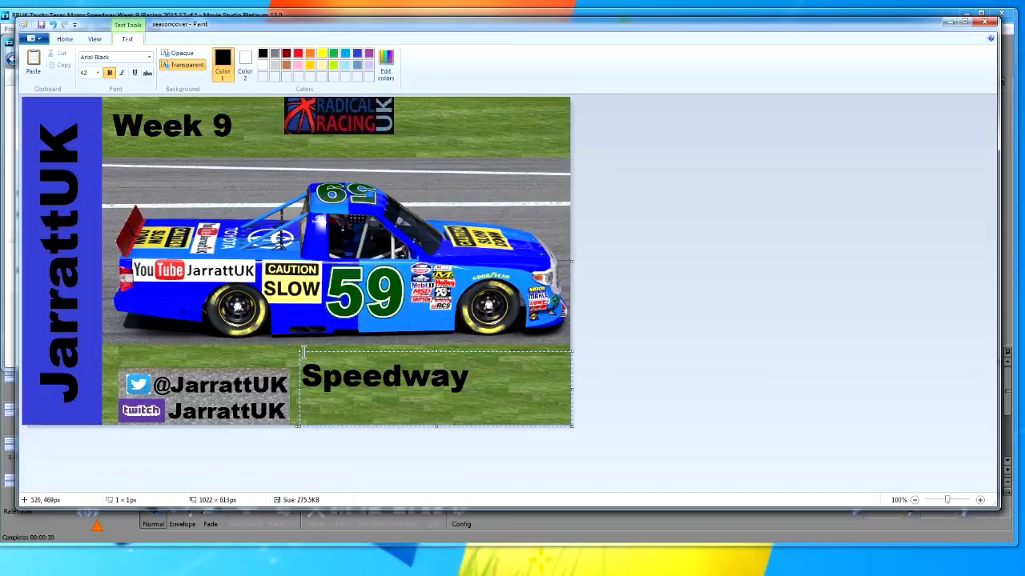
{"action": "left_click_drag", "start_coordinate": [298, 352], "coordinate": [293, 332]}
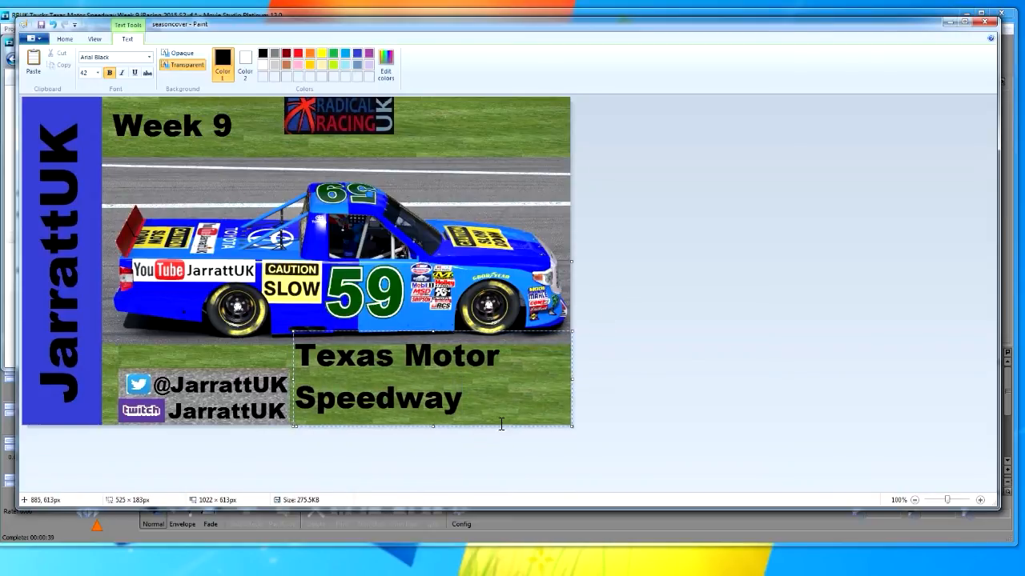
{"action": "left_click", "coordinate": [477, 286]}
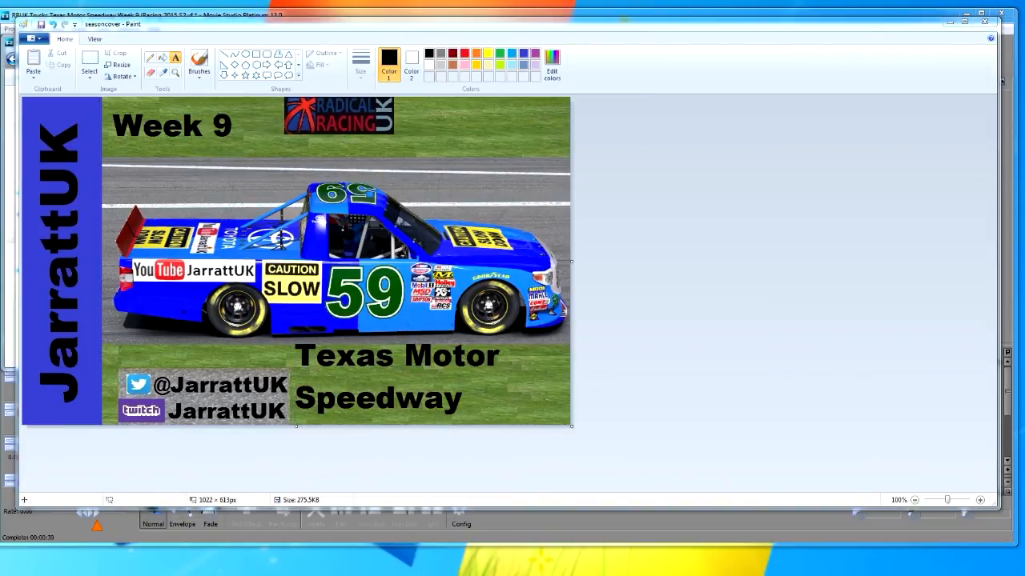
- Copy the Texas Motor Speedway logo from the track logos image and place it in the cover's upper-right corner
{"action": "key", "text": "alt+Tab"}
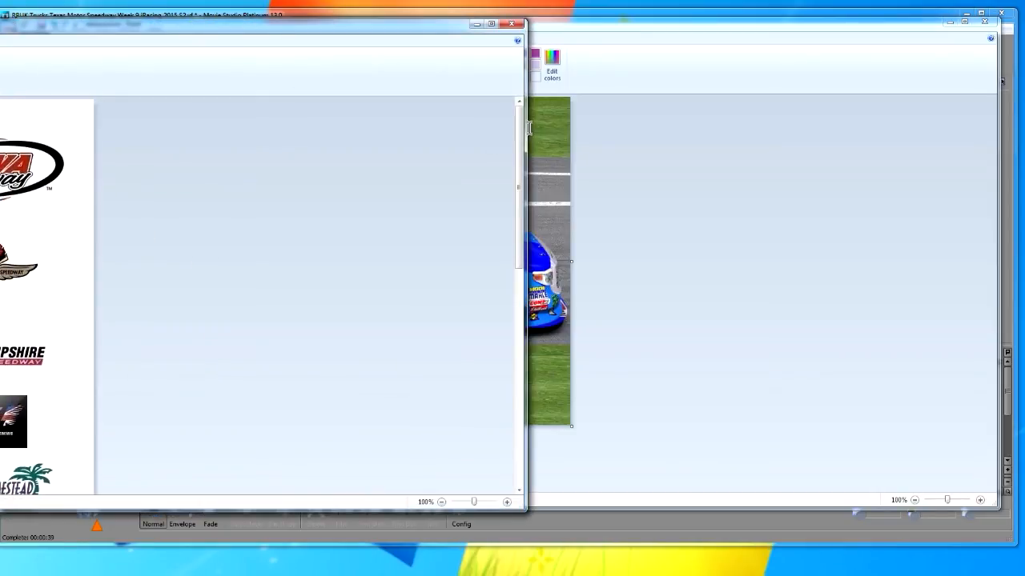
{"action": "left_click_drag", "start_coordinate": [528, 126], "coordinate": [0, 129]}
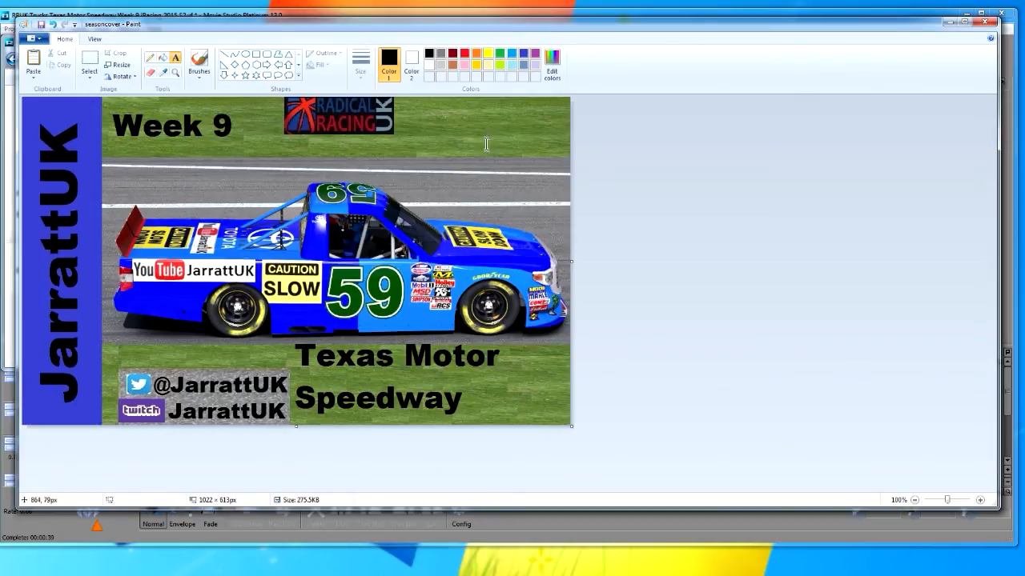
{"action": "key", "text": "ctrl+v"}
{"action": "left_click_drag", "start_coordinate": [110, 118], "coordinate": [513, 121]}
{"action": "left_click", "coordinate": [618, 88]}
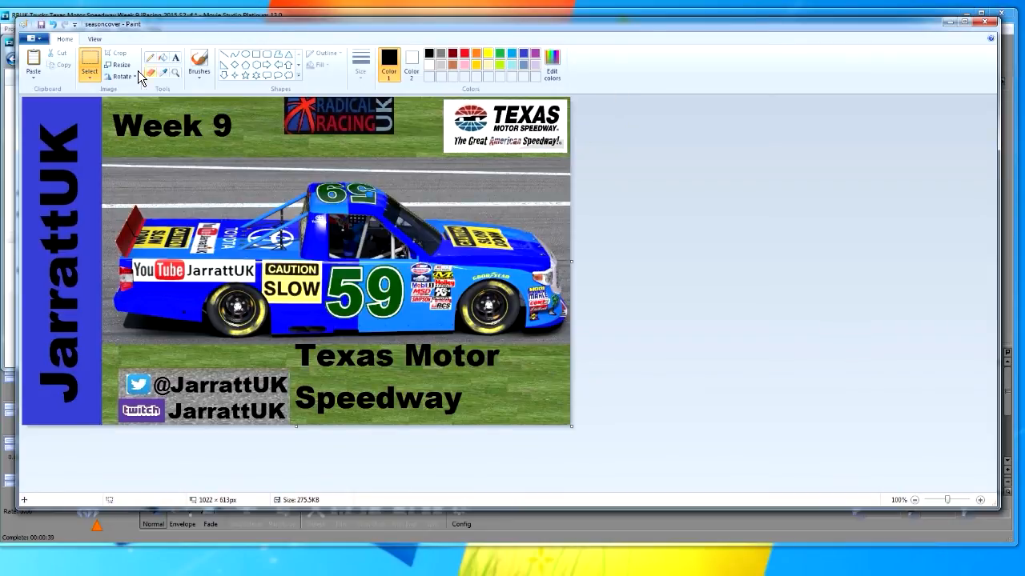
- Save the edited cover as a JPEG named cover9 in the RRUK folder and close Paint
{"action": "left_click", "coordinate": [40, 44]}
{"action": "mouse_move", "coordinate": [64, 126]}
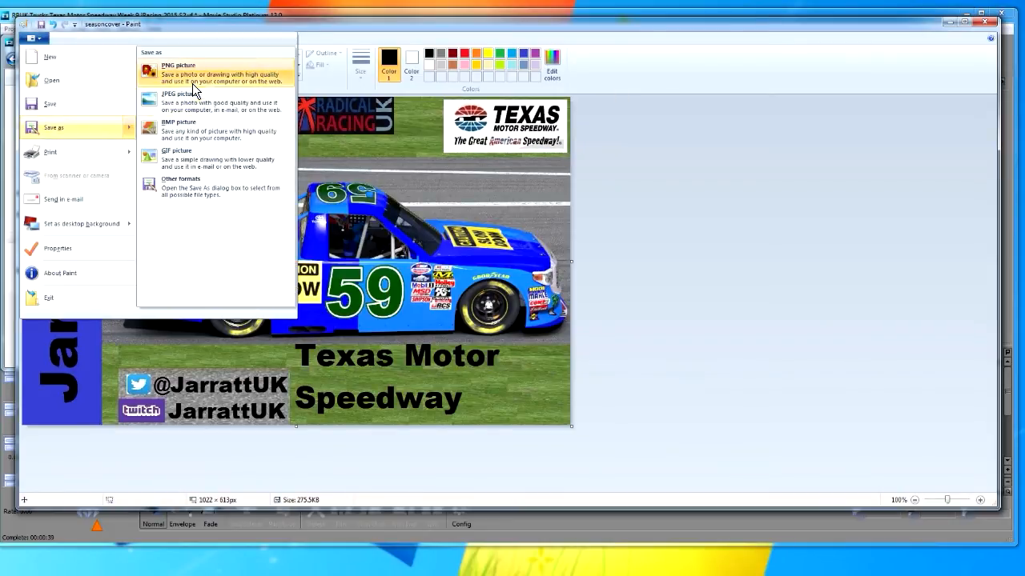
{"action": "left_click", "coordinate": [202, 99]}
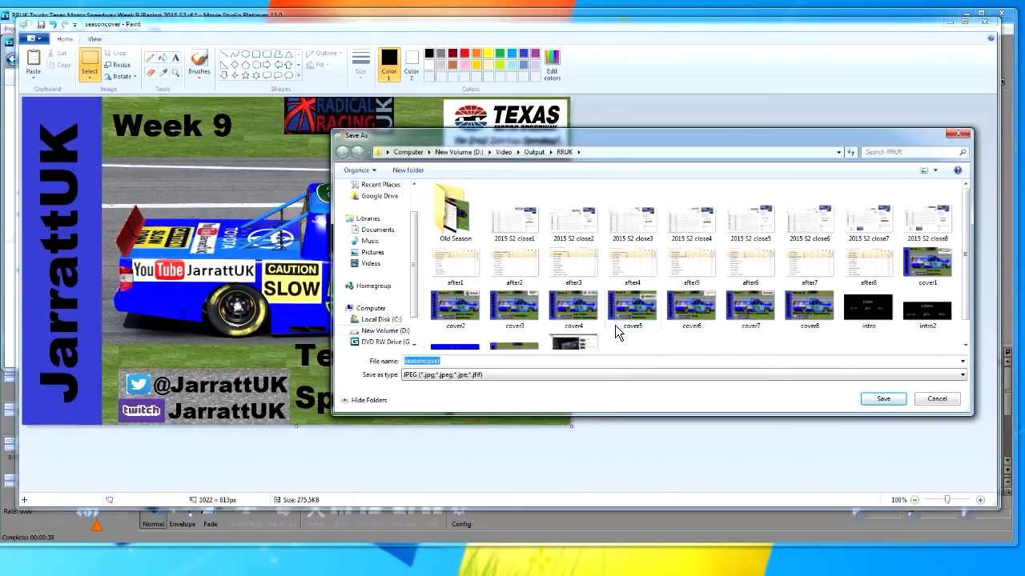
{"action": "left_click", "coordinate": [474, 321]}
{"action": "left_click", "coordinate": [453, 363]}
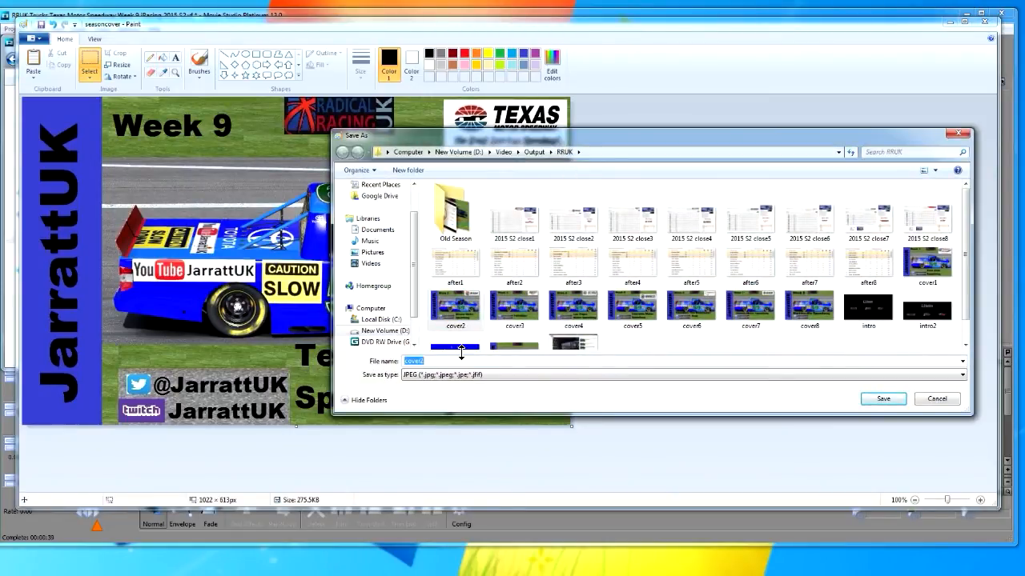
{"action": "type", "text": "cover9"}
{"action": "key", "text": "Return"}
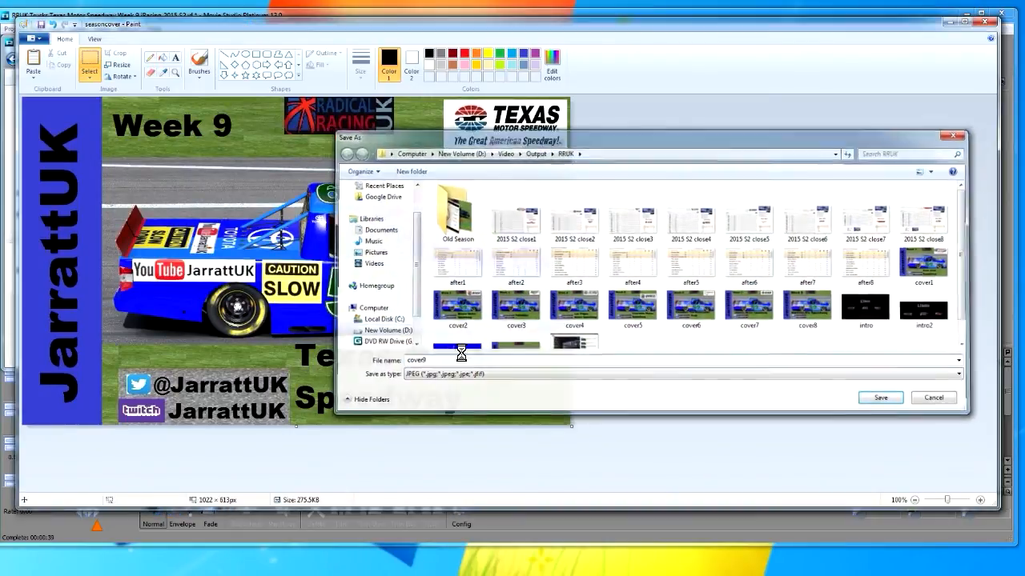
{"action": "left_click", "coordinate": [978, 25]}
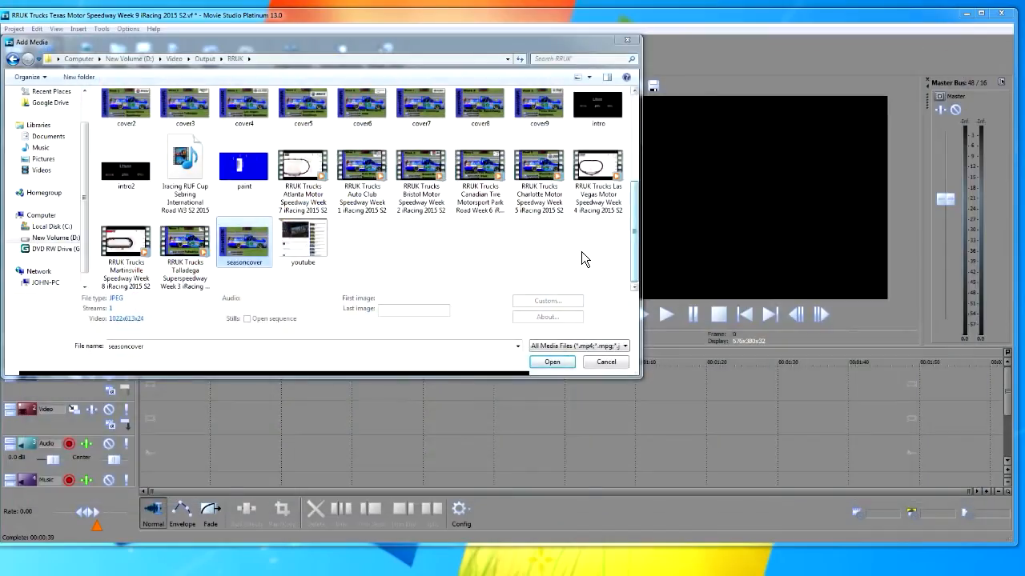
- Import cover9 into the Movie Studio project and place it at the start of the Video track
{"action": "double_click", "coordinate": [532, 110]}
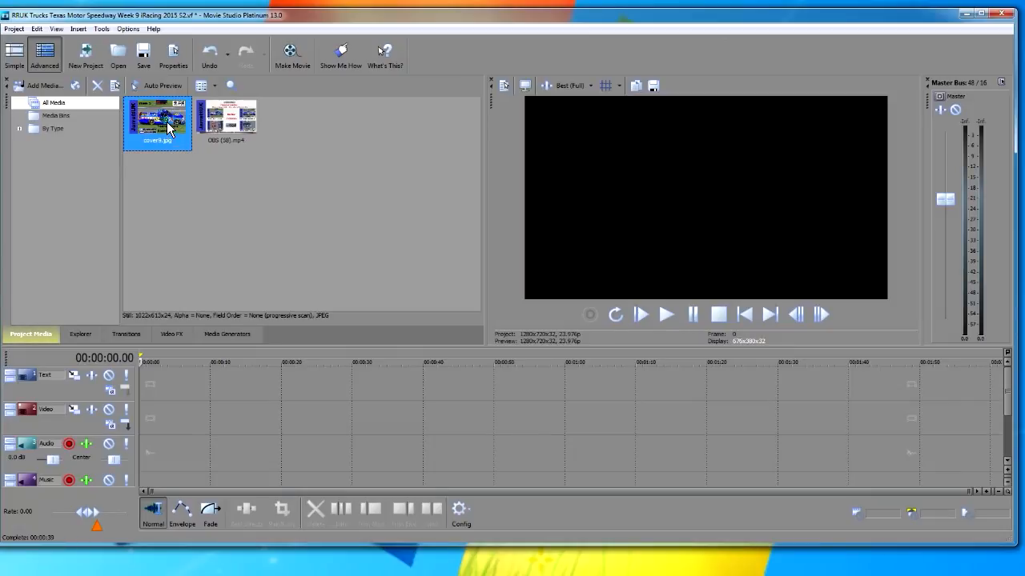
{"action": "left_click_drag", "start_coordinate": [164, 133], "coordinate": [148, 420]}
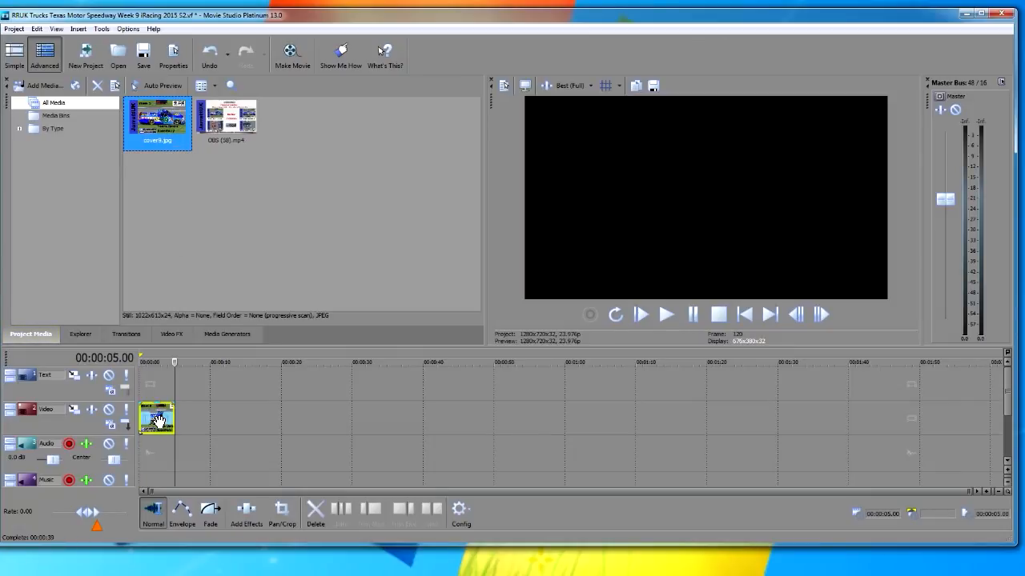
{"action": "left_click", "coordinate": [154, 418]}
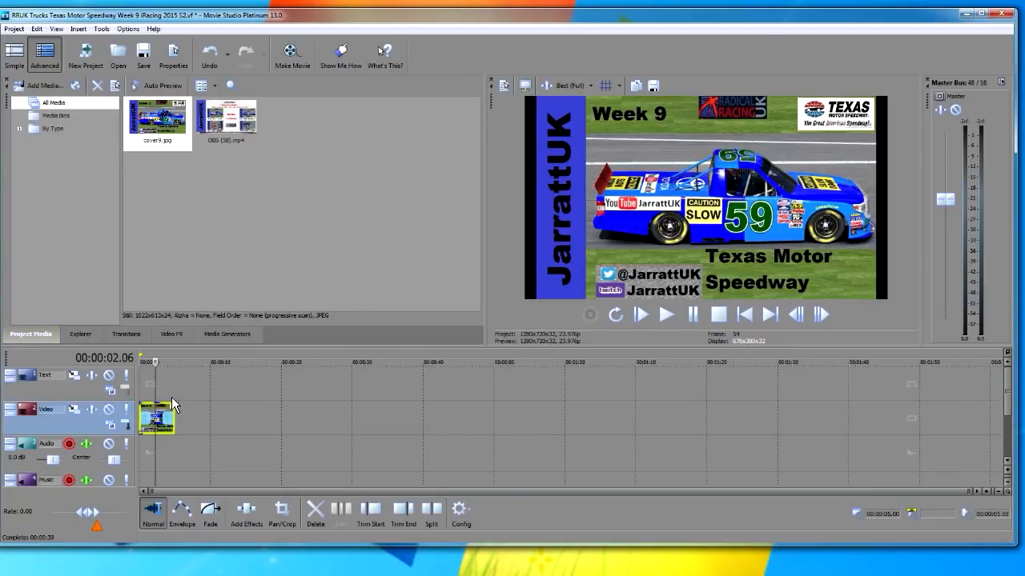
- Trim the cover still's end at 00:00:02.06 and add the OBS race recording directly behind it on the Video track
{"action": "left_click", "coordinate": [406, 515]}
{"action": "left_click_drag", "start_coordinate": [226, 120], "coordinate": [158, 429]}
{"action": "scroll", "coordinate": [375, 421], "scroll_direction": "down", "scroll_amount": 10}
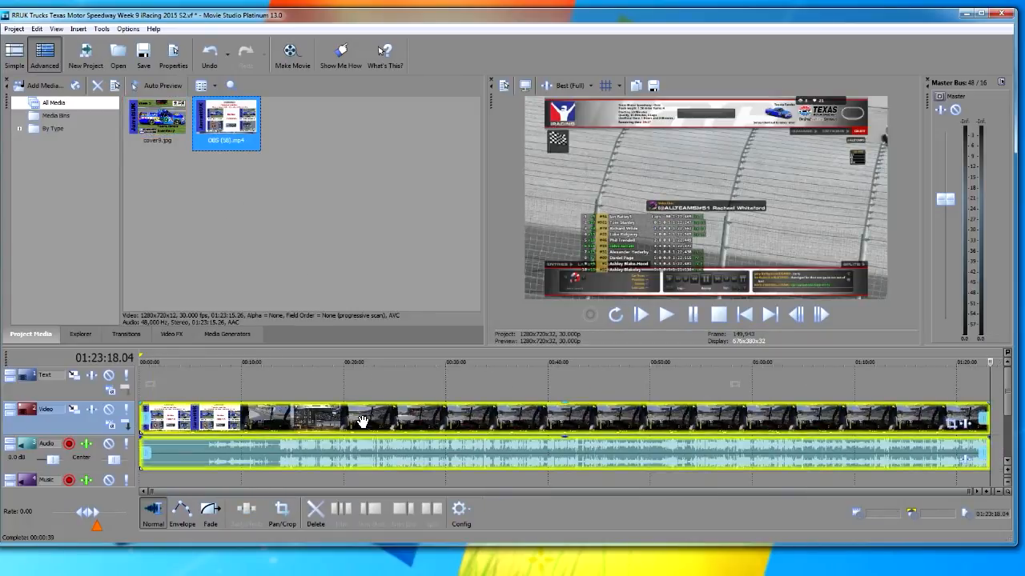
- Trim the start of the race recording at 00:19:37.07, just before the green flag
{"action": "left_click", "coordinate": [305, 427]}
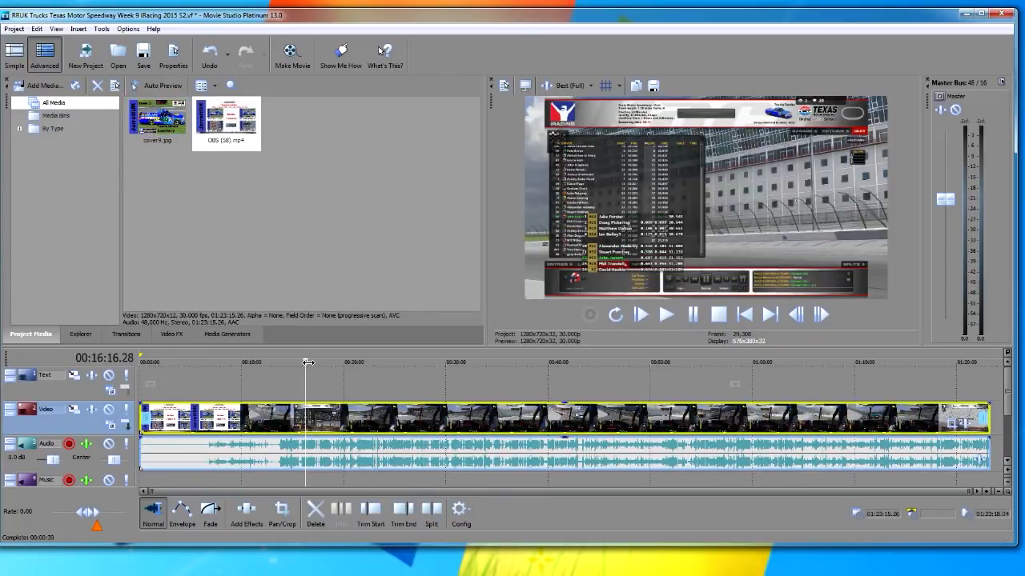
{"action": "left_click_drag", "start_coordinate": [305, 362], "coordinate": [342, 363]}
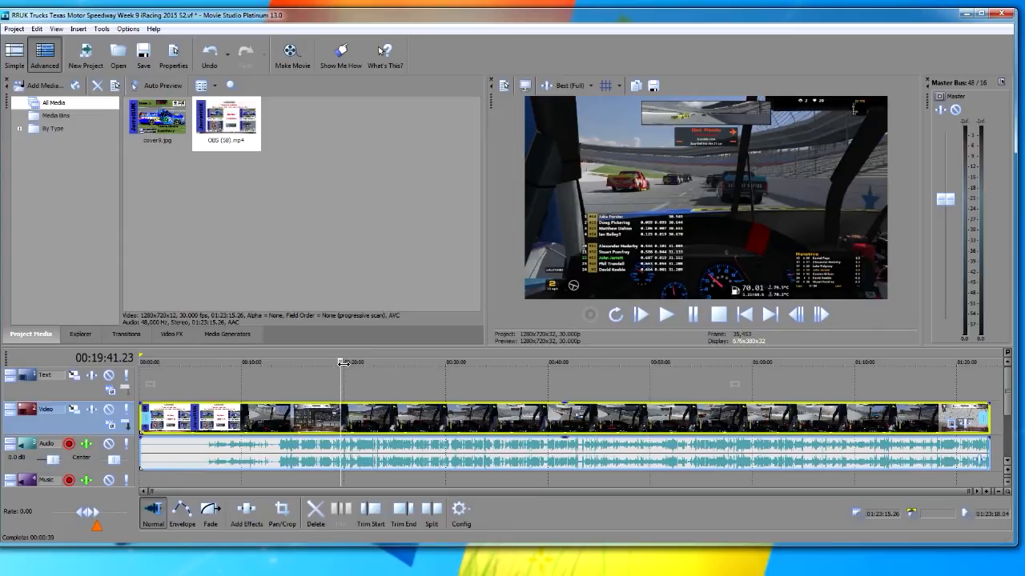
{"action": "scroll", "coordinate": [406, 456], "scroll_direction": "up", "scroll_amount": 5}
{"action": "scroll", "coordinate": [406, 456], "scroll_direction": "up", "scroll_amount": 3}
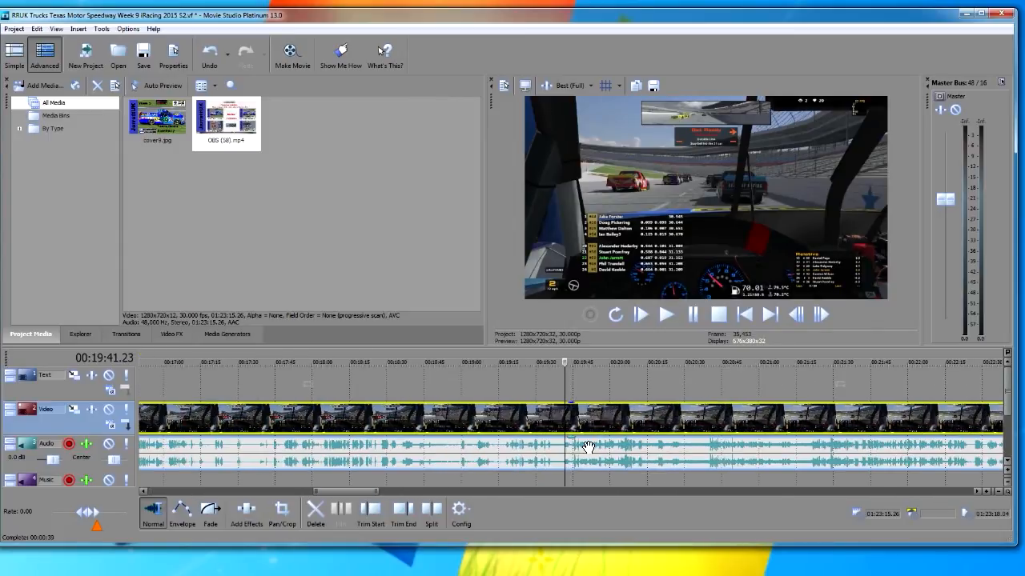
{"action": "left_click", "coordinate": [565, 364]}
{"action": "left_click_drag", "start_coordinate": [565, 366], "coordinate": [555, 369]}
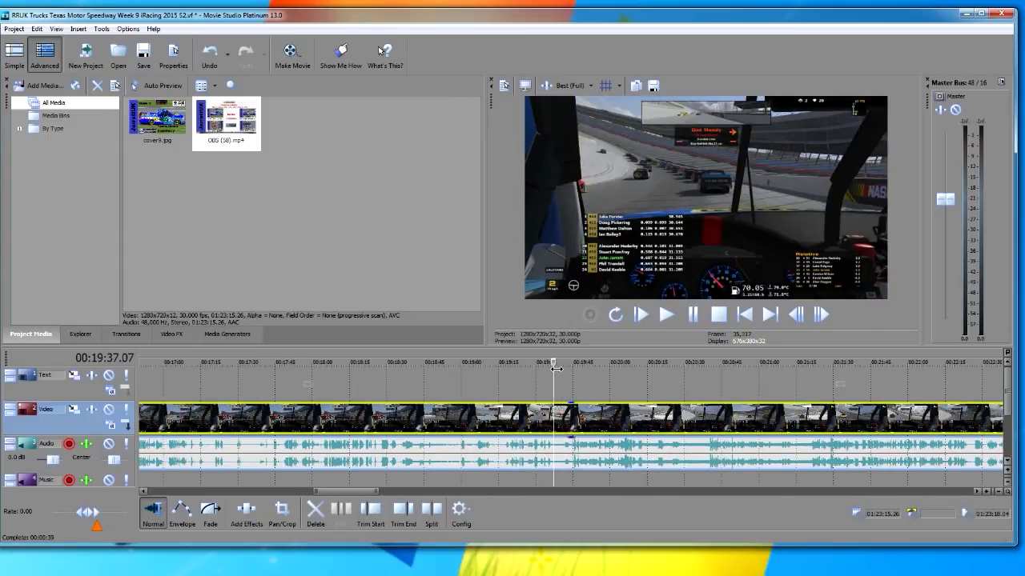
{"action": "left_click", "coordinate": [373, 517]}
- Play back the start of the project from the cover into the green-flag start of the race
{"action": "left_click_drag", "start_coordinate": [358, 492], "coordinate": [157, 492]}
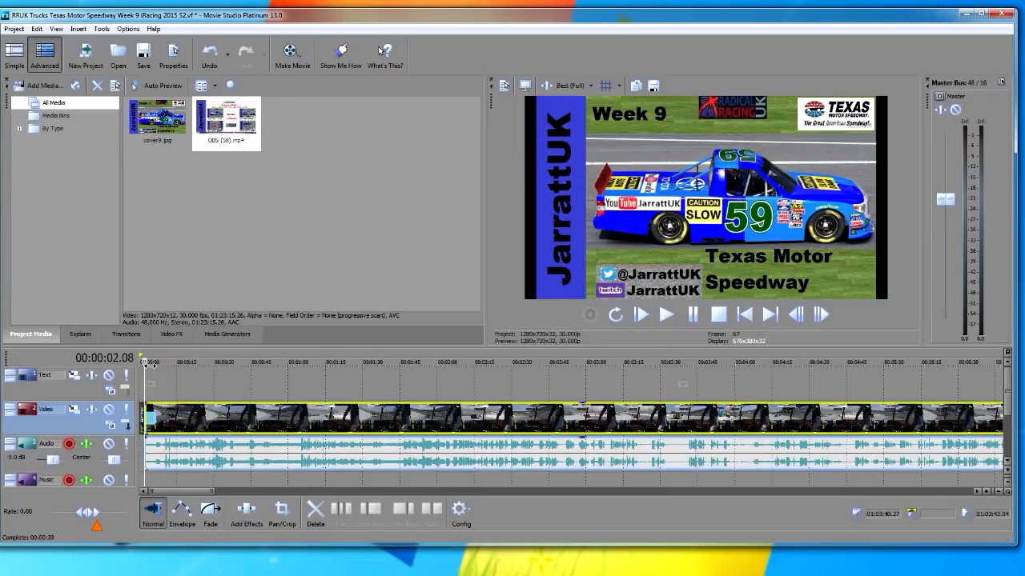
{"action": "left_click", "coordinate": [641, 314]}
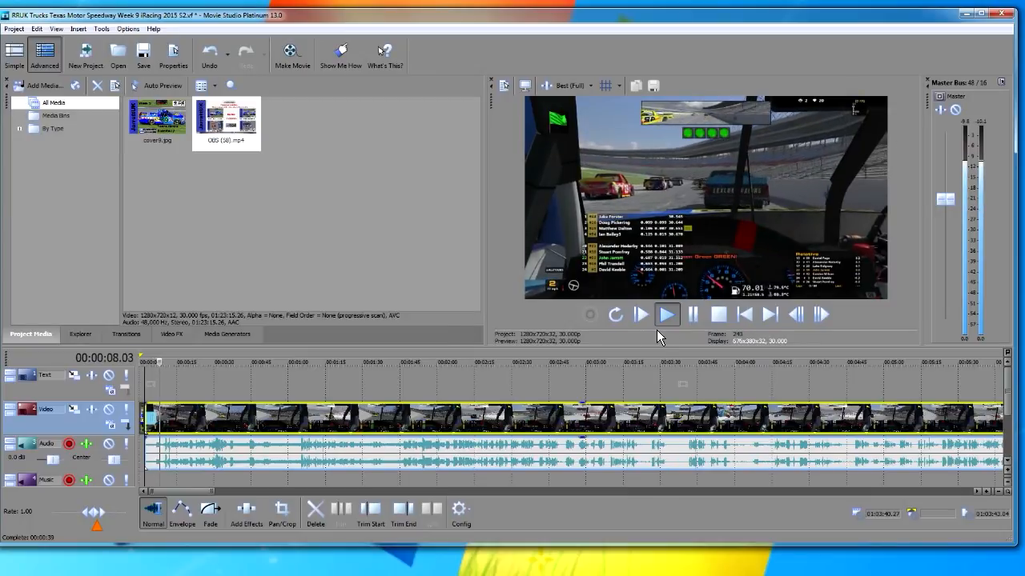
{"action": "left_click", "coordinate": [699, 317]}
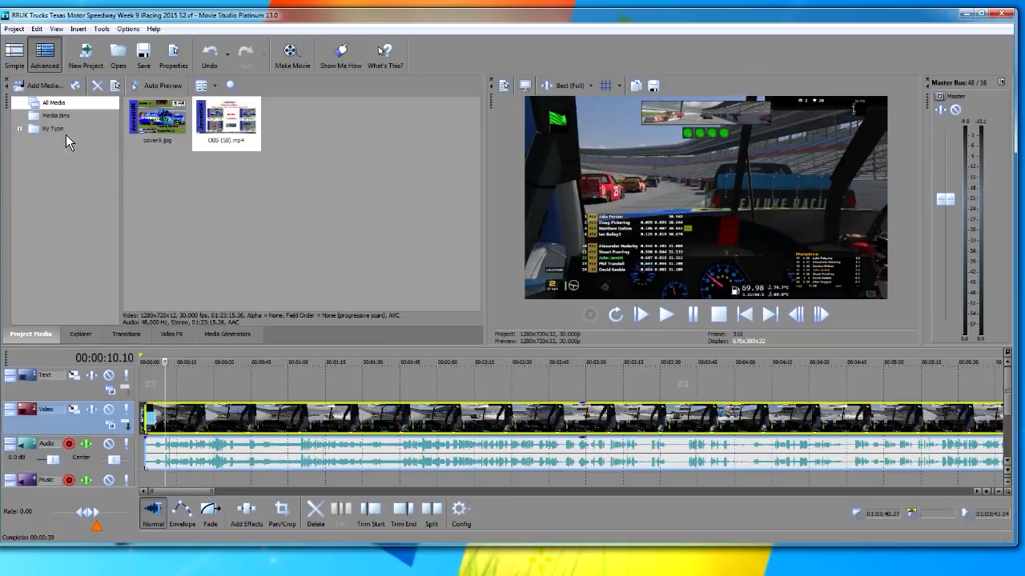
- Import the Texas track map image from the Tracks folder into the project media
{"action": "left_click", "coordinate": [45, 89]}
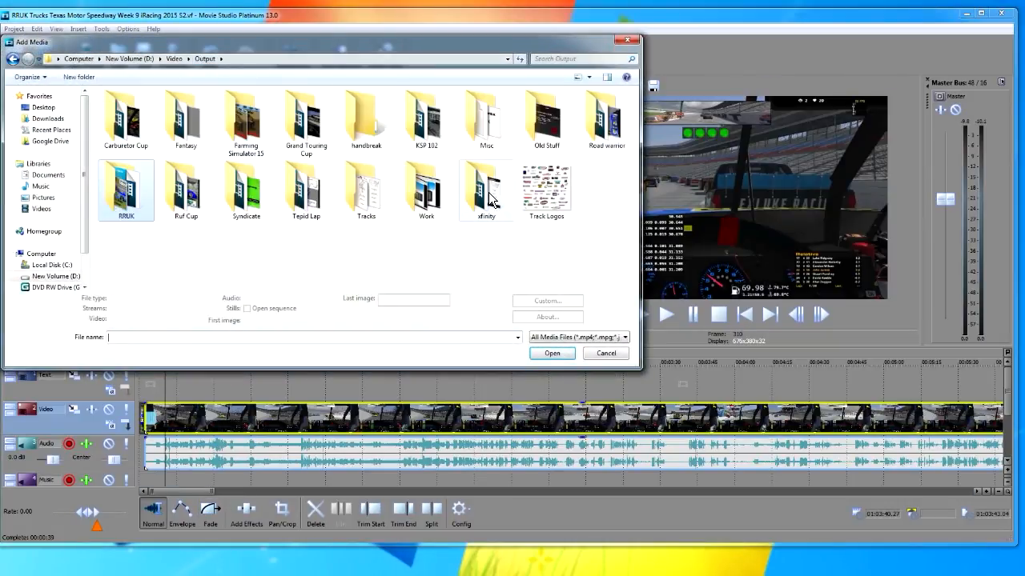
{"action": "double_click", "coordinate": [373, 195]}
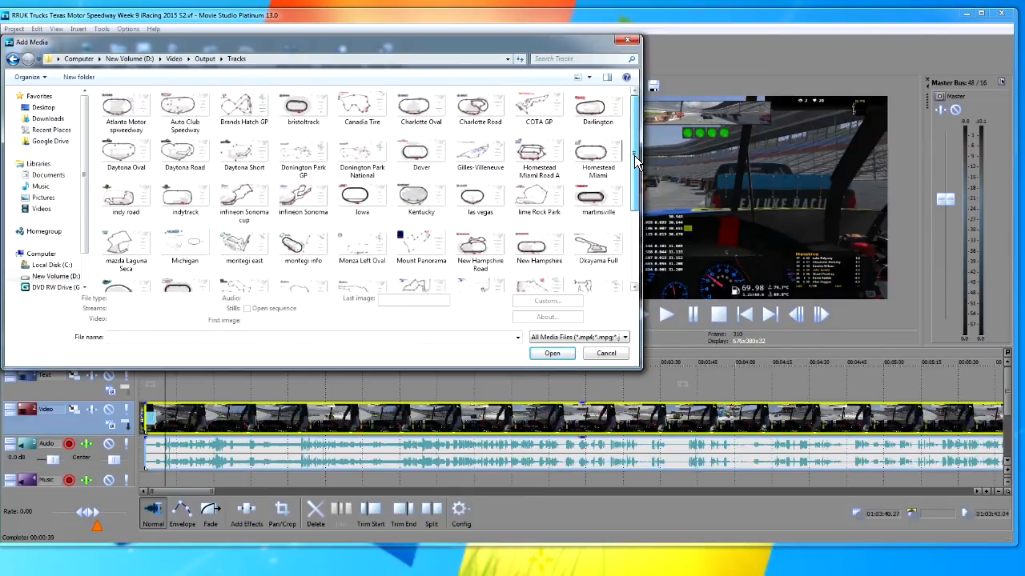
{"action": "left_click_drag", "start_coordinate": [634, 157], "coordinate": [631, 230]}
{"action": "double_click", "coordinate": [480, 231]}
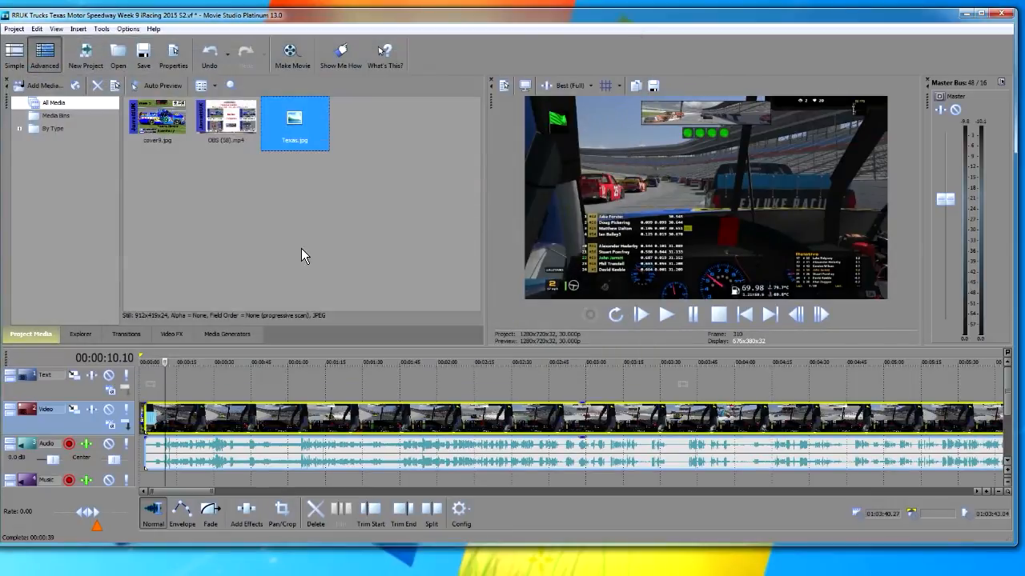
- Place the Texas track map on the Video track directly after the cover still
{"action": "left_click_drag", "start_coordinate": [313, 127], "coordinate": [244, 429]}
{"action": "left_click", "coordinate": [213, 425]}
{"action": "left_click", "coordinate": [186, 417]}
{"action": "scroll", "coordinate": [317, 423], "scroll_direction": "up", "scroll_amount": 10}
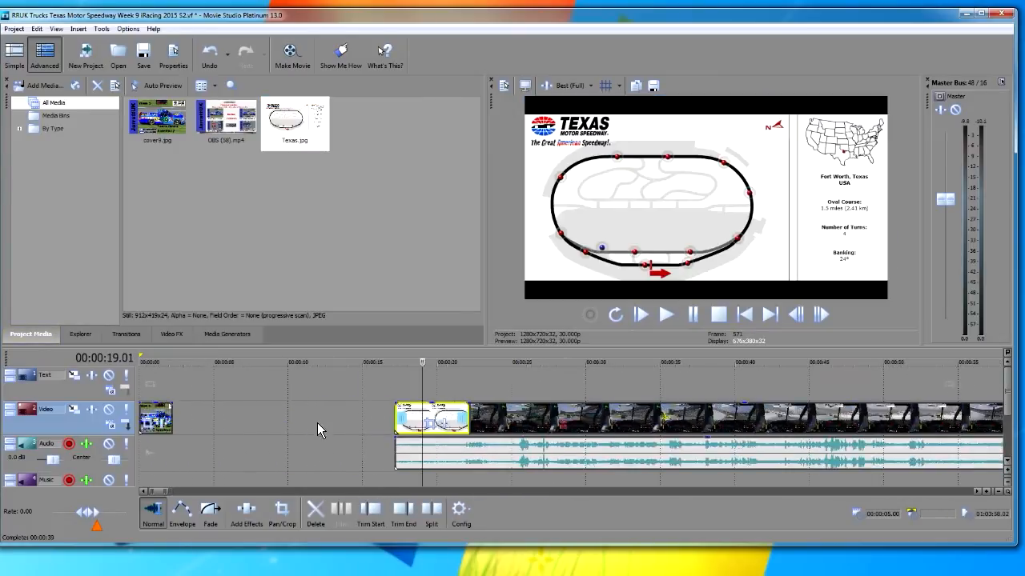
{"action": "left_click_drag", "start_coordinate": [562, 422], "coordinate": [212, 422]}
{"action": "scroll", "coordinate": [257, 422], "scroll_direction": "down", "scroll_amount": 4}
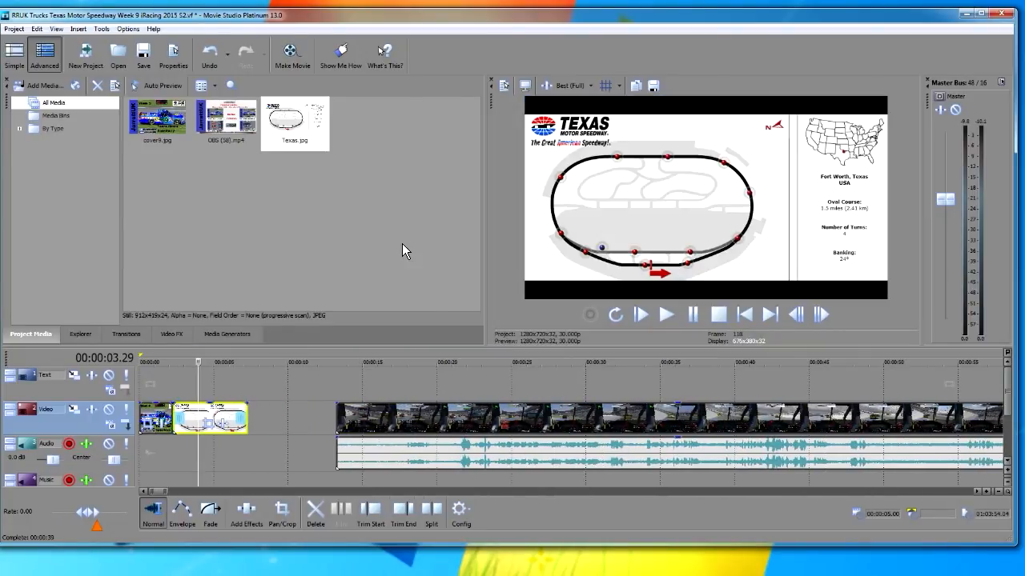
- Insert after8 from the RRUK folder between the track map and the race recording, leaving no gaps
{"action": "left_click", "coordinate": [40, 85]}
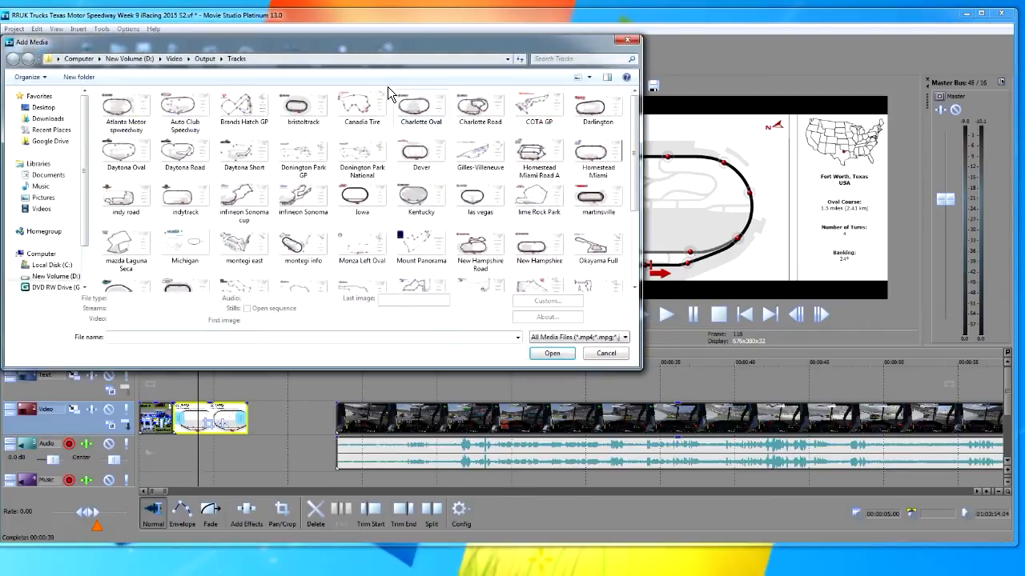
{"action": "left_click", "coordinate": [205, 59]}
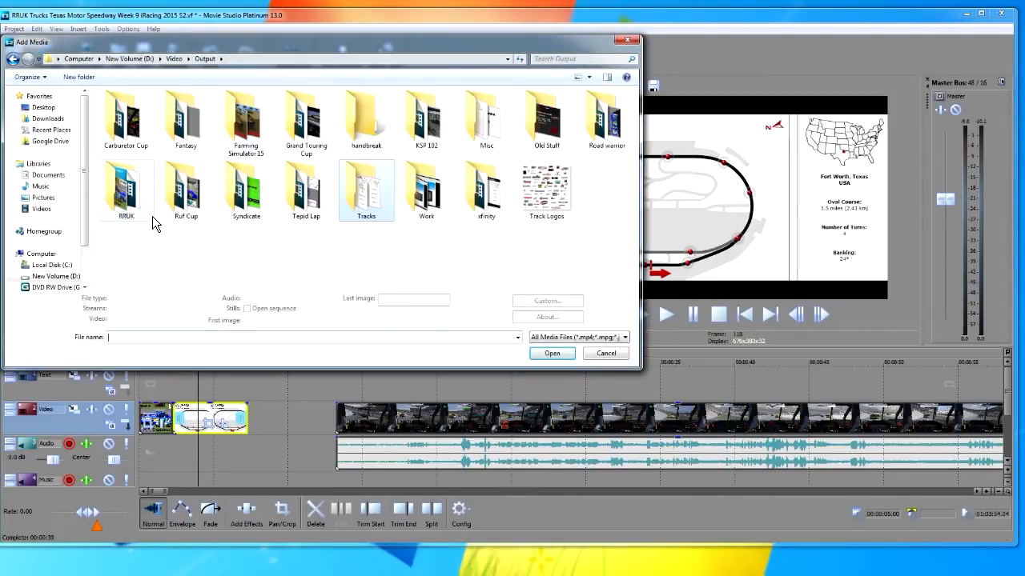
{"action": "double_click", "coordinate": [132, 196]}
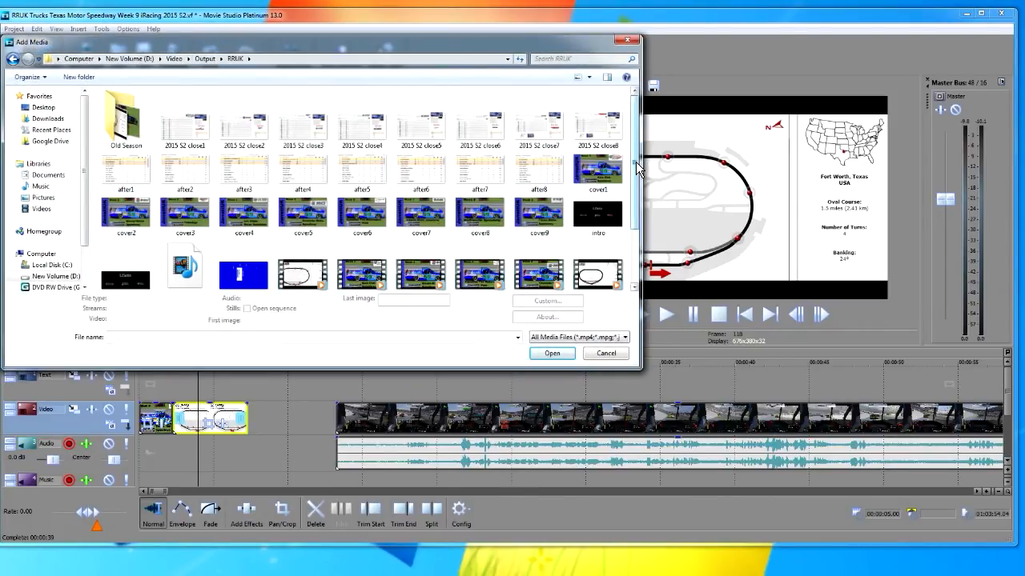
{"action": "double_click", "coordinate": [545, 186]}
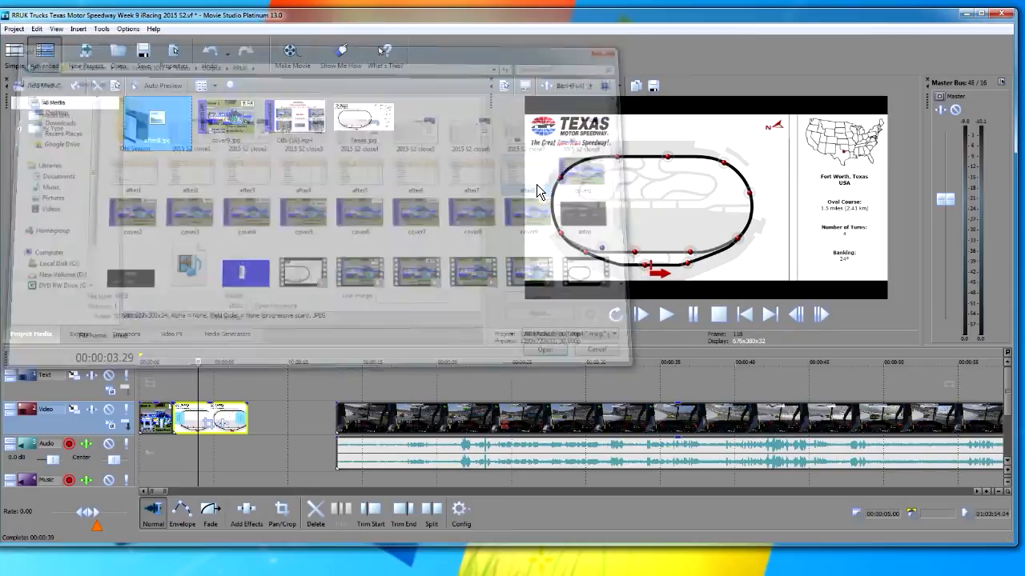
{"action": "left_click_drag", "start_coordinate": [159, 154], "coordinate": [264, 418]}
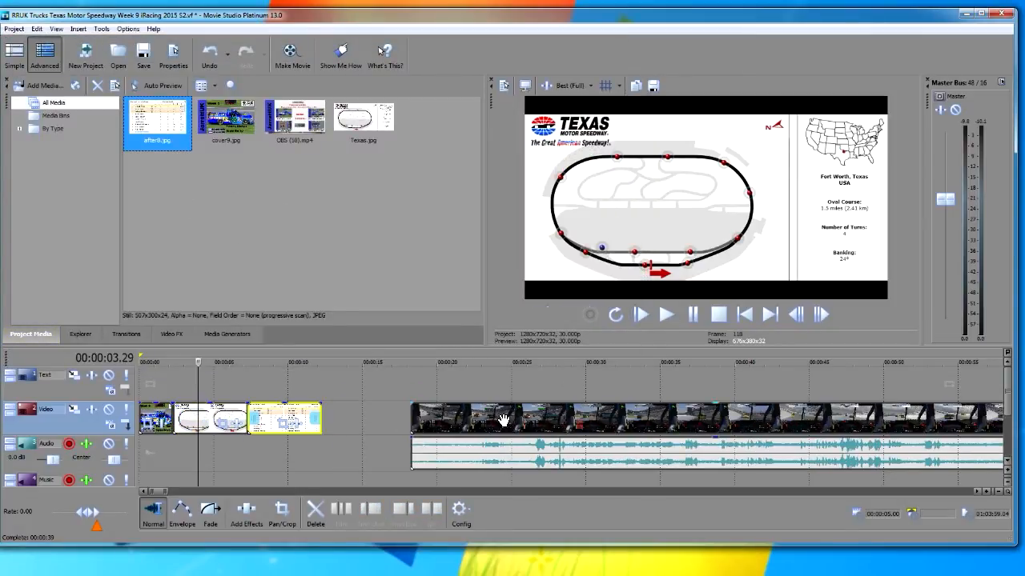
{"action": "left_click_drag", "start_coordinate": [503, 420], "coordinate": [417, 423]}
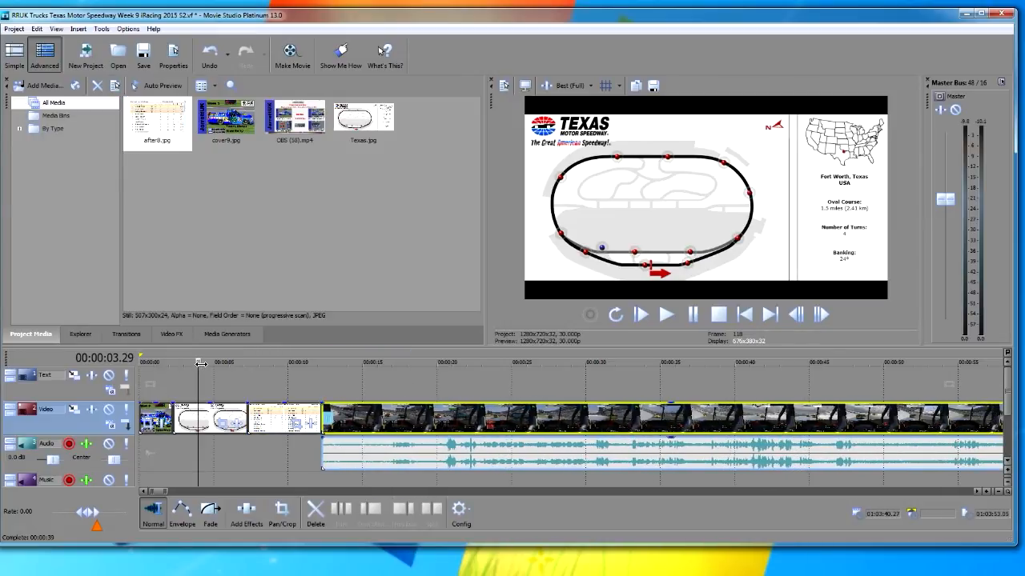
- Arm the Music track for recording from the project start, with D:\Video as the recorded files folder
{"action": "left_click_drag", "start_coordinate": [201, 364], "coordinate": [126, 376]}
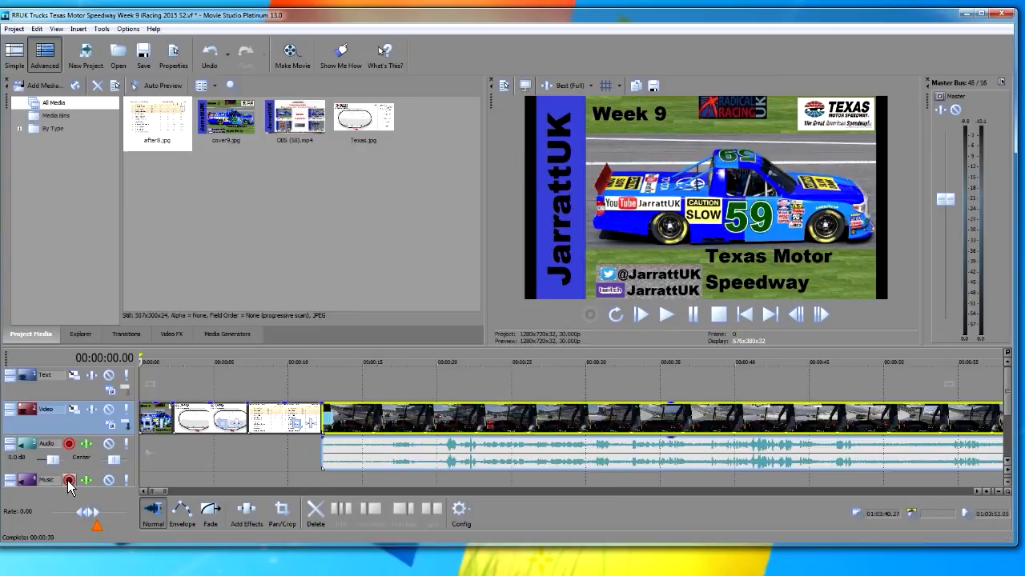
{"action": "left_click", "coordinate": [70, 481]}
{"action": "left_click", "coordinate": [569, 190]}
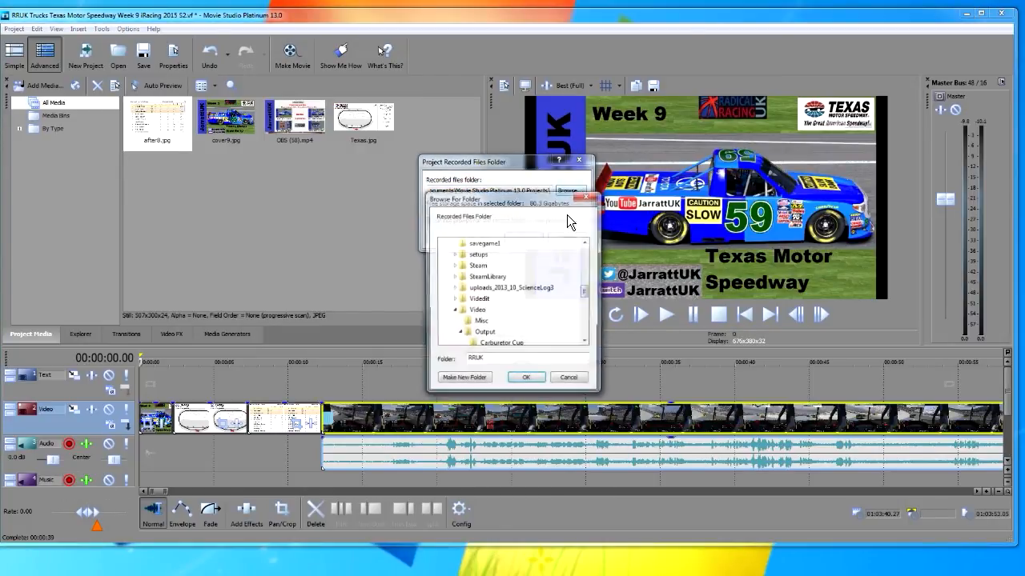
{"action": "left_click", "coordinate": [476, 310]}
{"action": "left_click", "coordinate": [522, 380]}
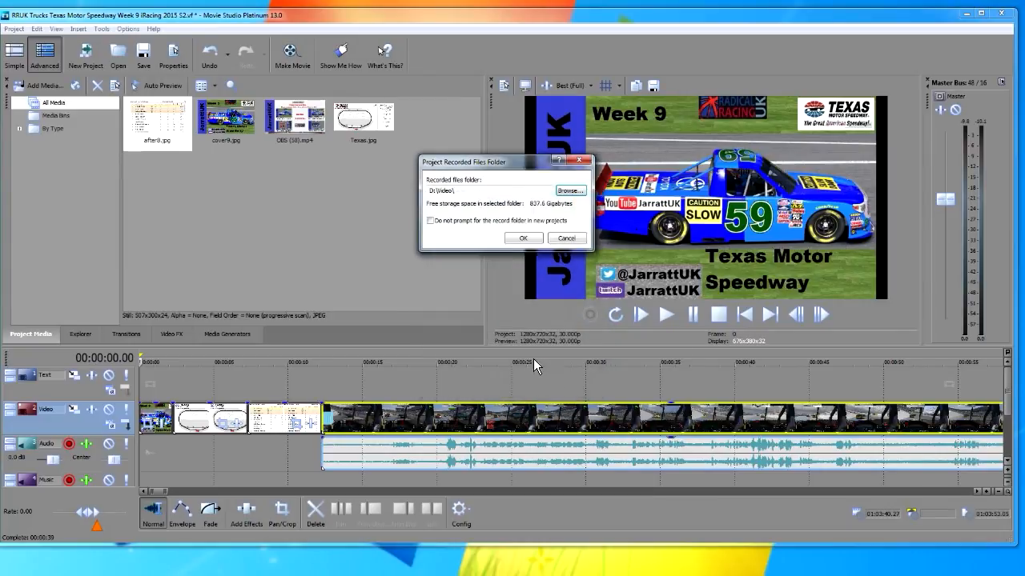
{"action": "left_click", "coordinate": [523, 239]}
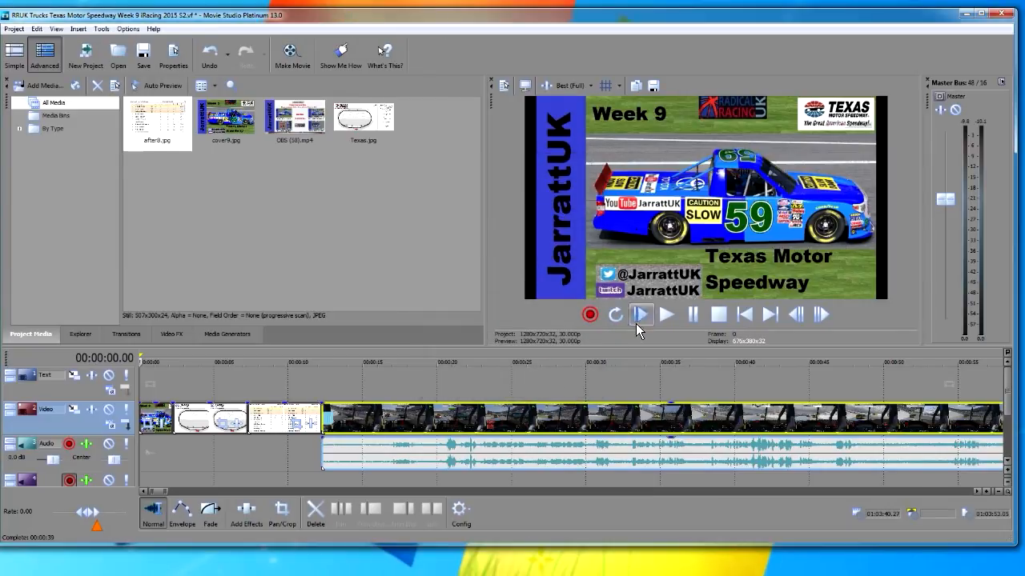
- Record an audio take of about 22 seconds onto the Music track, running from the cover into the race start
{"action": "left_click", "coordinate": [590, 317]}
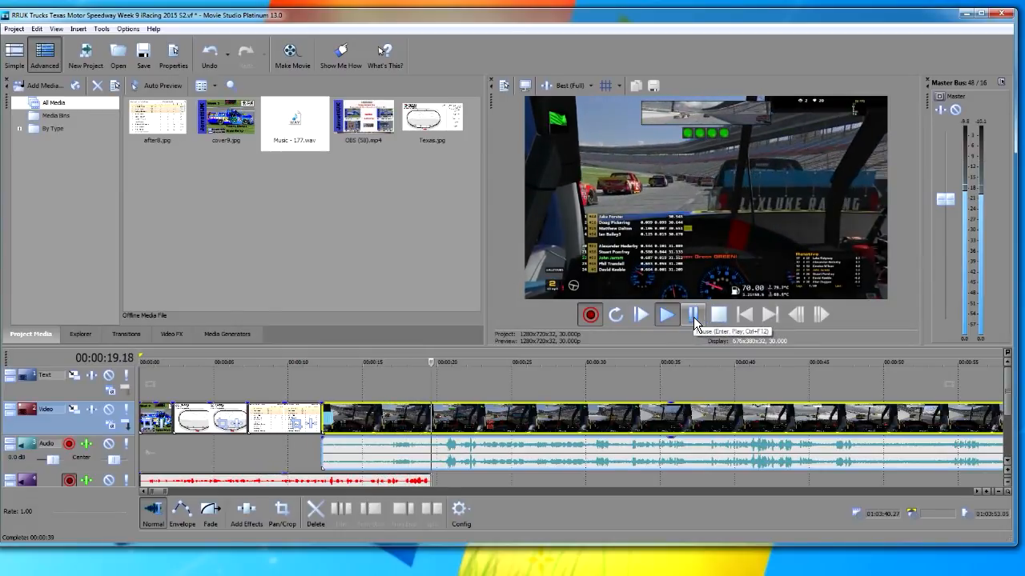
{"action": "left_click", "coordinate": [590, 317]}
{"action": "left_click", "coordinate": [569, 269]}
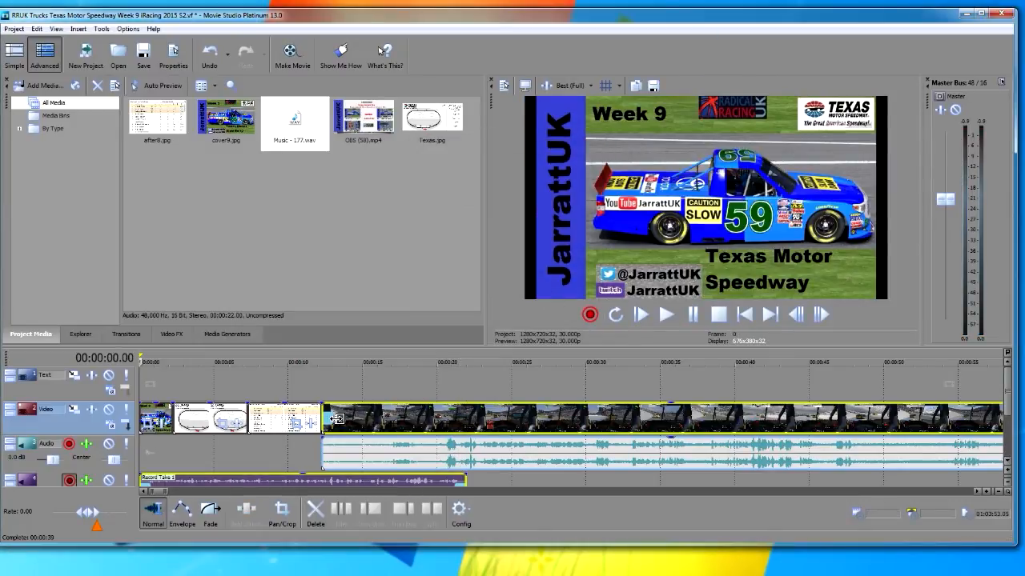
- Lengthen the track map still slightly and extend the after8 standings still to 00:00:09.08
{"action": "left_click", "coordinate": [208, 420]}
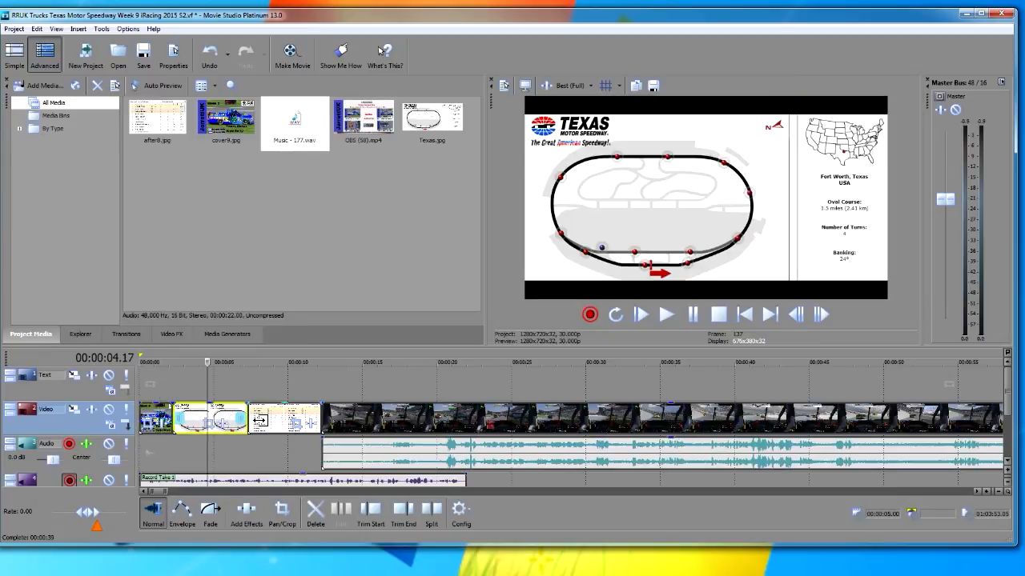
{"action": "left_click_drag", "start_coordinate": [248, 421], "coordinate": [406, 428]}
{"action": "left_click", "coordinate": [306, 419]}
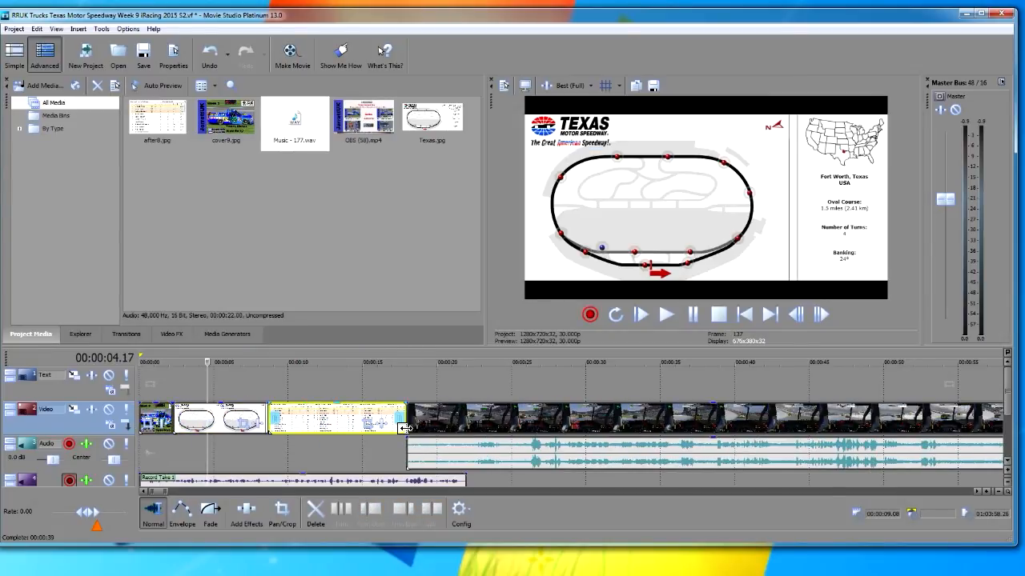
- Play back the intro stills with the recorded audio through to the race start
{"action": "left_click", "coordinate": [642, 316]}
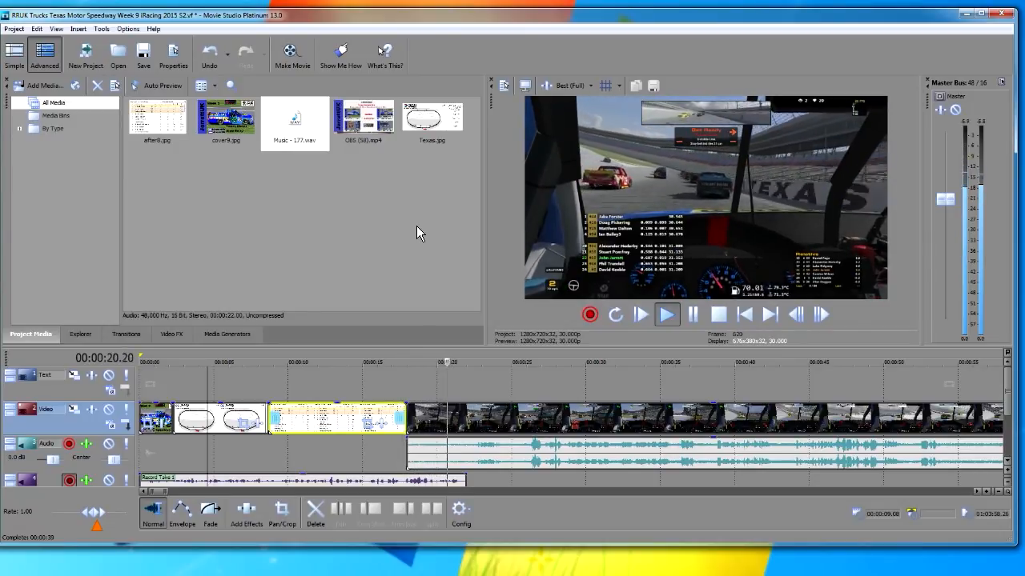
{"action": "left_click", "coordinate": [694, 319]}
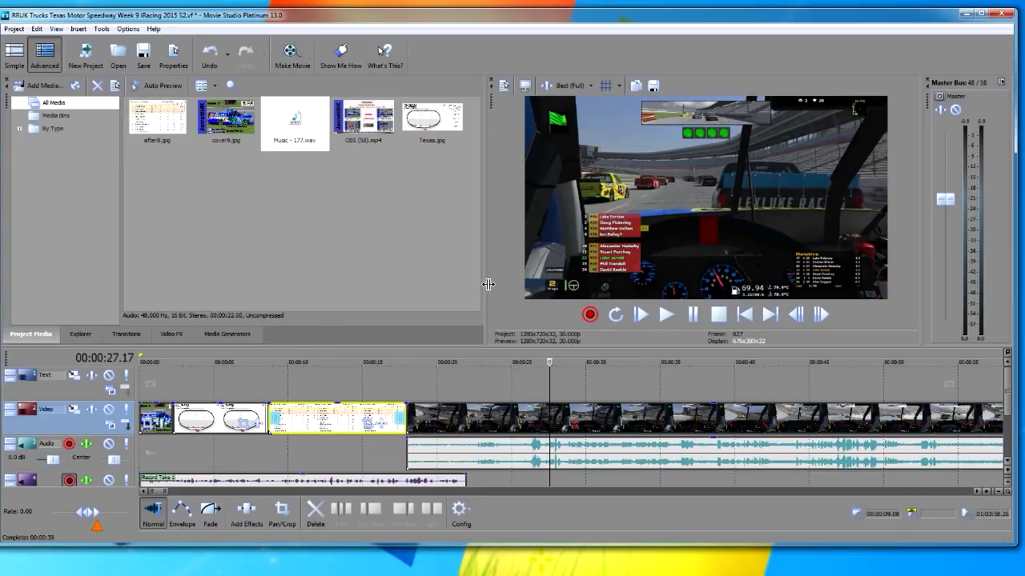
- Widen the video preview pane and make the timeline area slightly taller
{"action": "left_click_drag", "start_coordinate": [486, 283], "coordinate": [462, 281]}
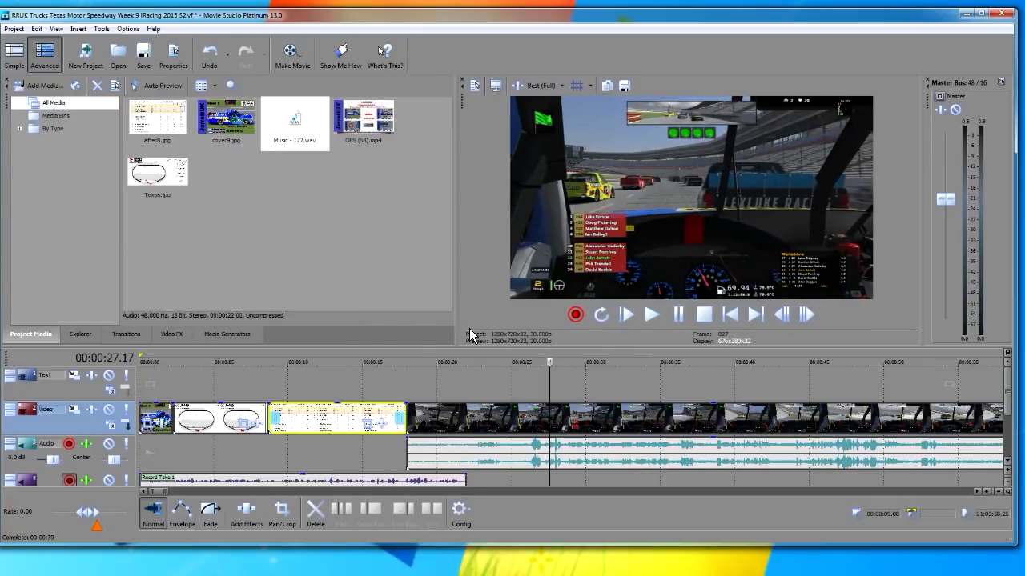
{"action": "mouse_move", "coordinate": [472, 350]}
{"action": "left_mouse_down"}
{"action": "mouse_move", "coordinate": [472, 329]}
{"action": "mouse_move", "coordinate": [479, 413]}
{"action": "mouse_move", "coordinate": [477, 350]}
{"action": "left_mouse_up"}
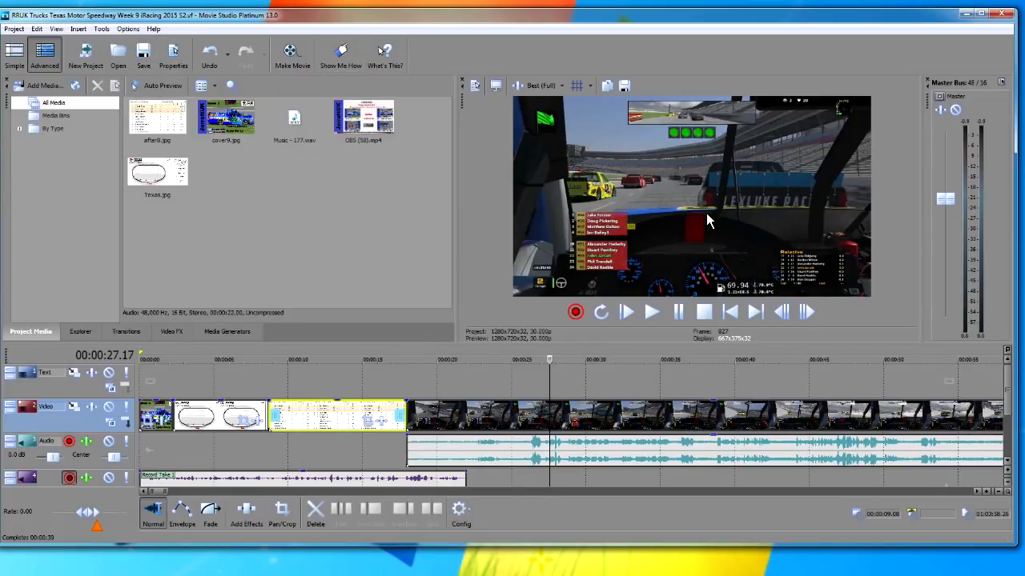
- Scrub through the opening race footage to about 00:00:34 and back towards the intro
{"action": "left_click_drag", "start_coordinate": [553, 364], "coordinate": [646, 360]}
{"action": "scroll", "coordinate": [606, 411], "scroll_direction": "down", "scroll_amount": 5}
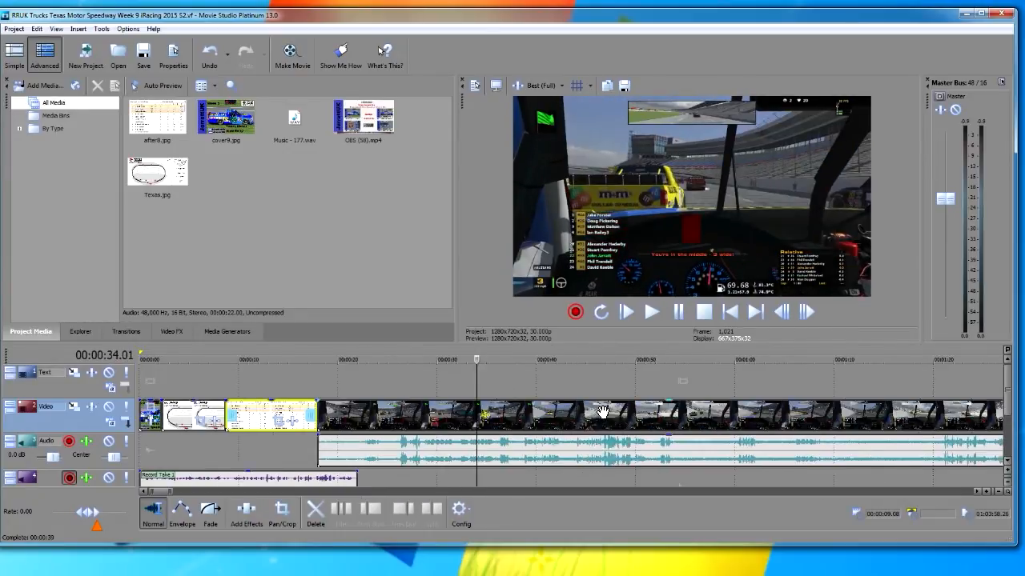
{"action": "scroll", "coordinate": [608, 412], "scroll_direction": "up", "scroll_amount": 6}
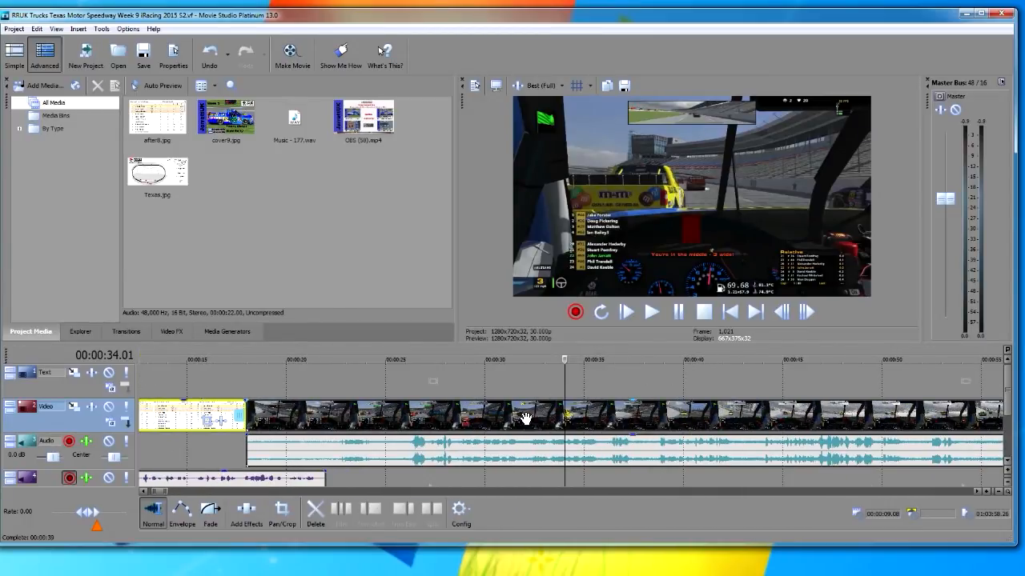
{"action": "left_click_drag", "start_coordinate": [568, 362], "coordinate": [360, 402]}
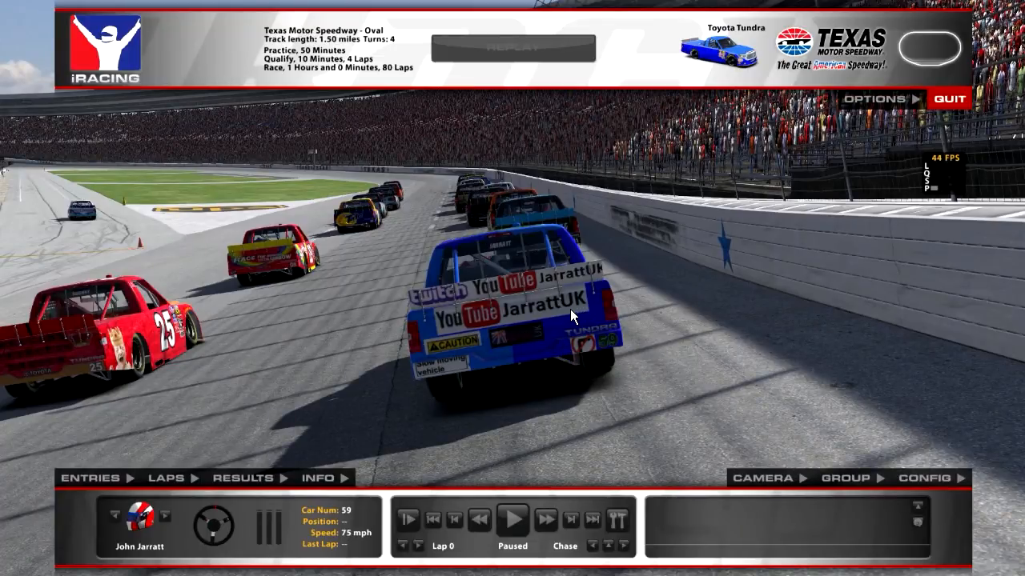
- Switch to the paused iRacing replay and hide its camera, group and config controls
{"action": "left_click", "coordinate": [611, 551]}
{"action": "left_click", "coordinate": [608, 512]}
{"action": "key", "text": "ctrl+F12"}
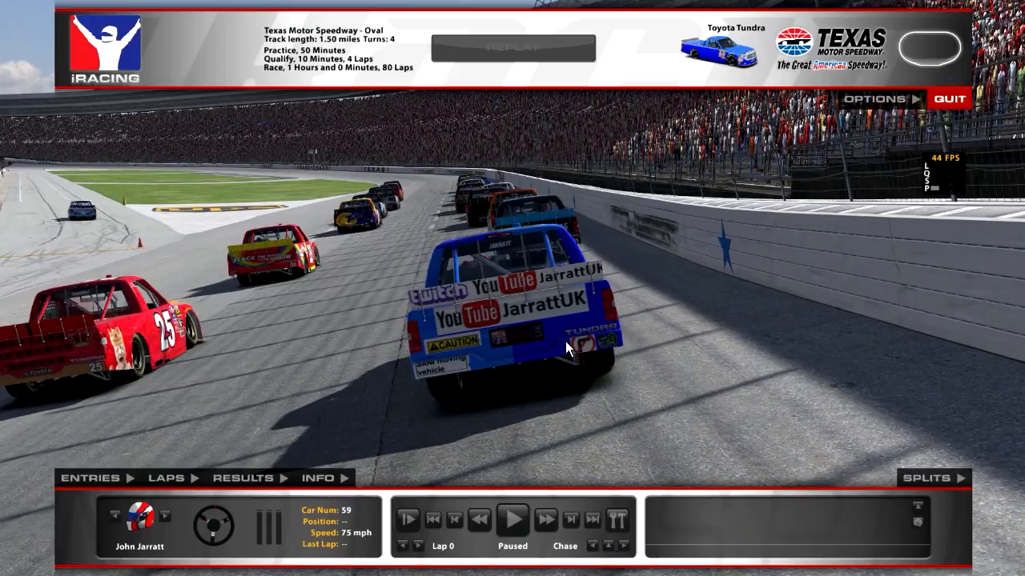
- Inspect the chase camera's edit settings in the iRacing replay, close them and view the truck footage full screen
{"action": "key", "text": "ctrl+F12"}
{"action": "left_click", "coordinate": [748, 481]}
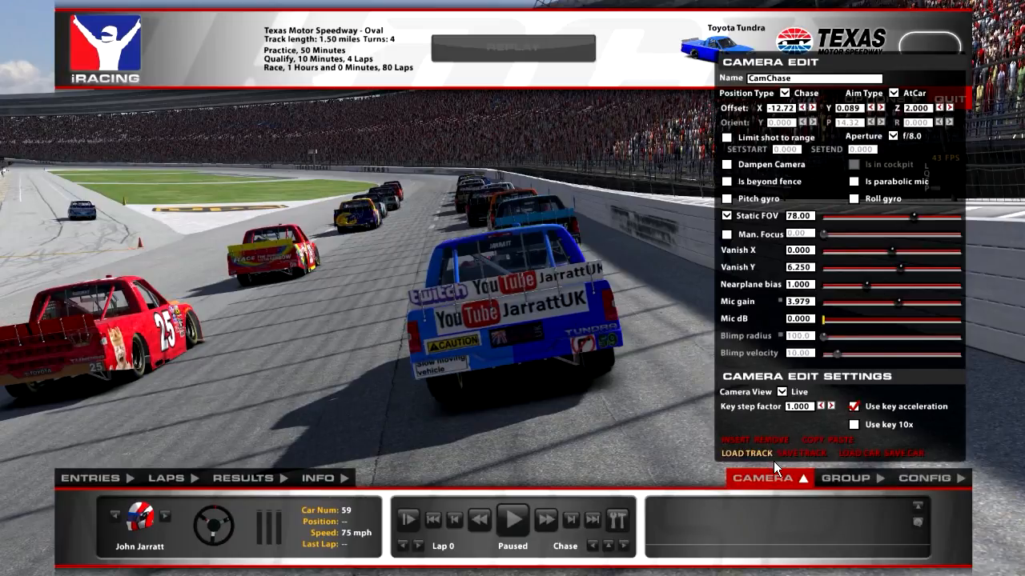
{"action": "left_click", "coordinate": [768, 484]}
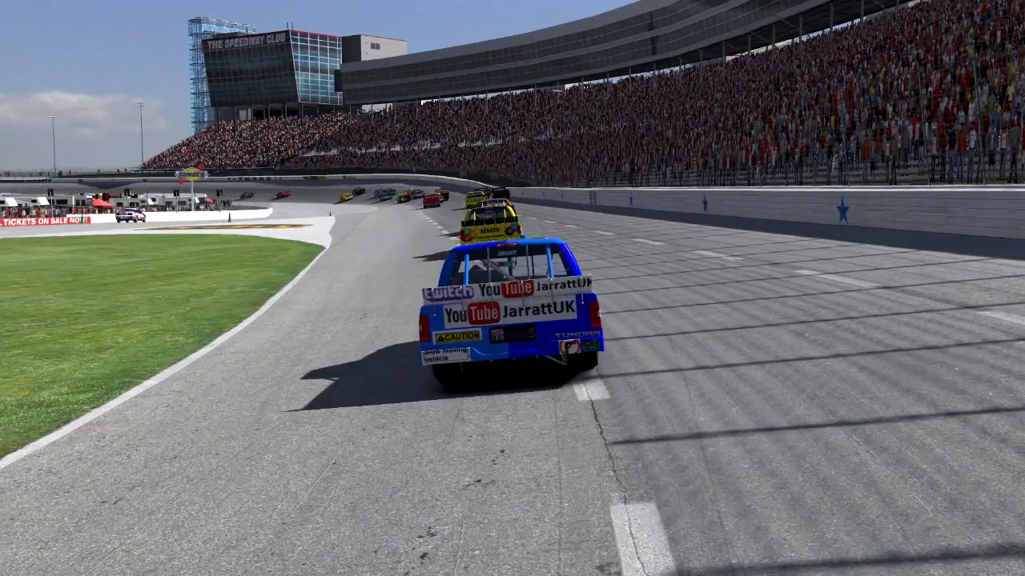
{"action": "key", "text": "space"}
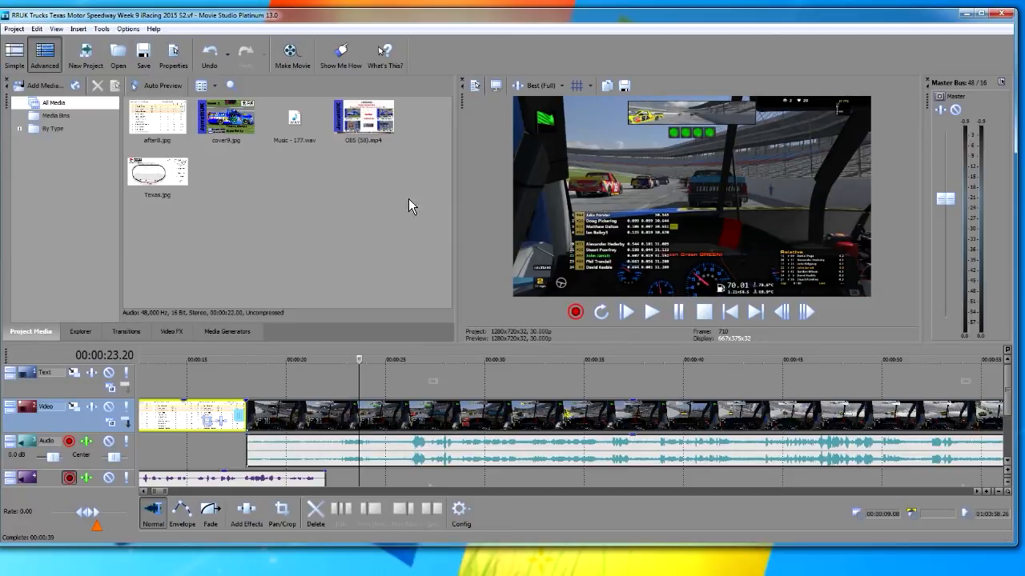
{"action": "left_click", "coordinate": [40, 85]}
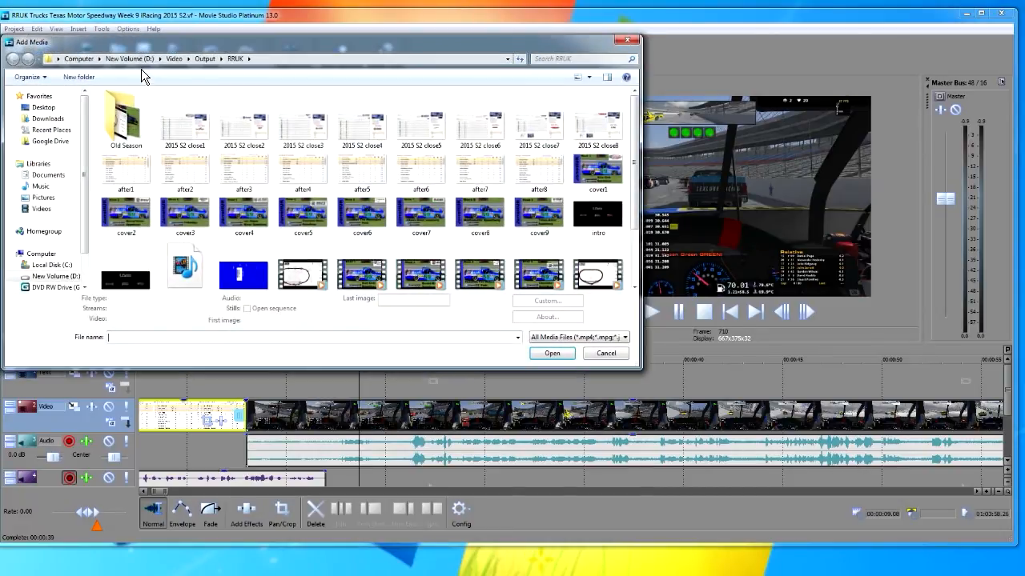
{"action": "left_click", "coordinate": [174, 59]}
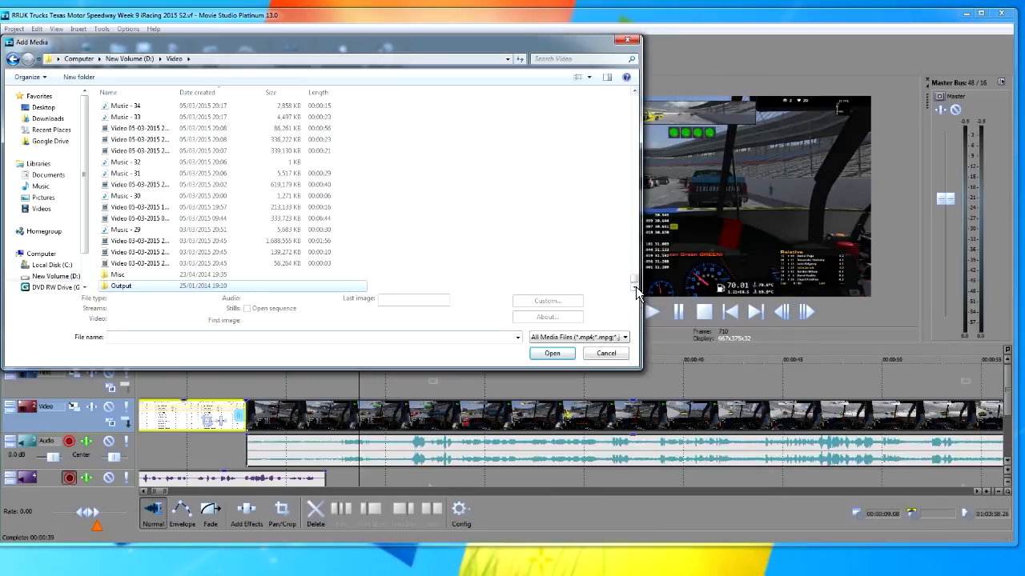
{"action": "left_click_drag", "start_coordinate": [635, 279], "coordinate": [641, 91]}
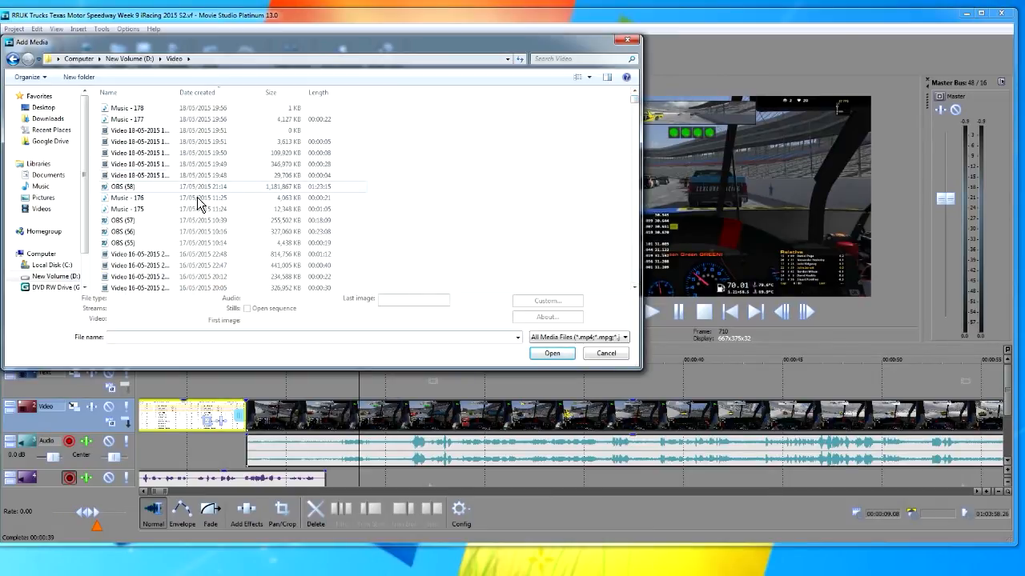
{"action": "left_click", "coordinate": [225, 145]}
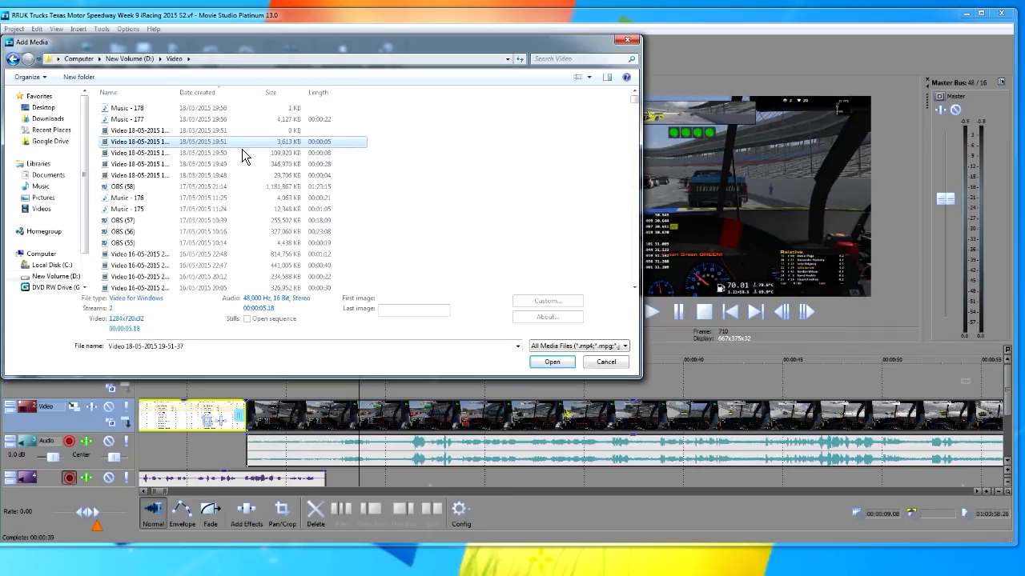
{"action": "left_click", "coordinate": [228, 154]}
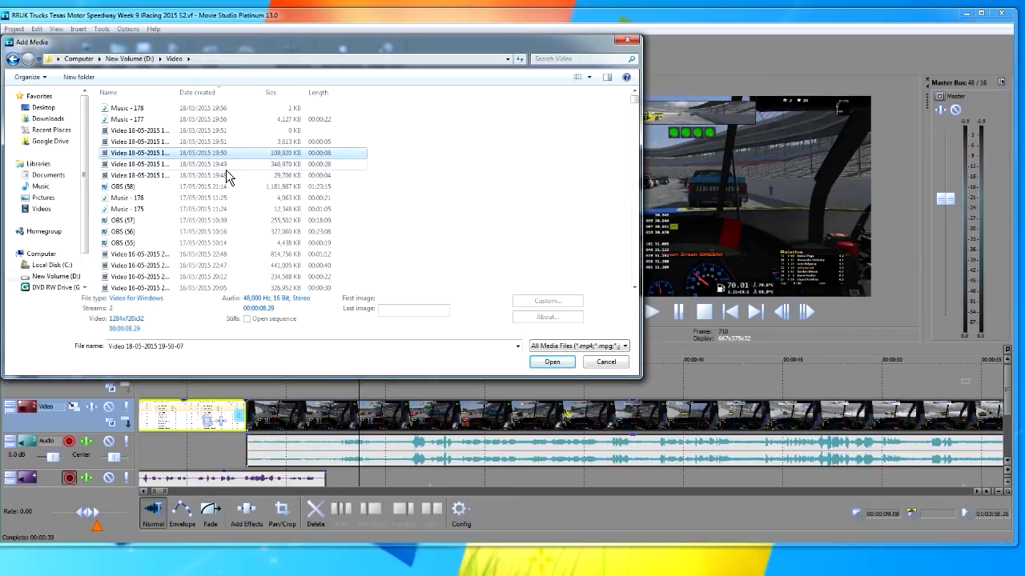
{"action": "left_click", "coordinate": [140, 165]}
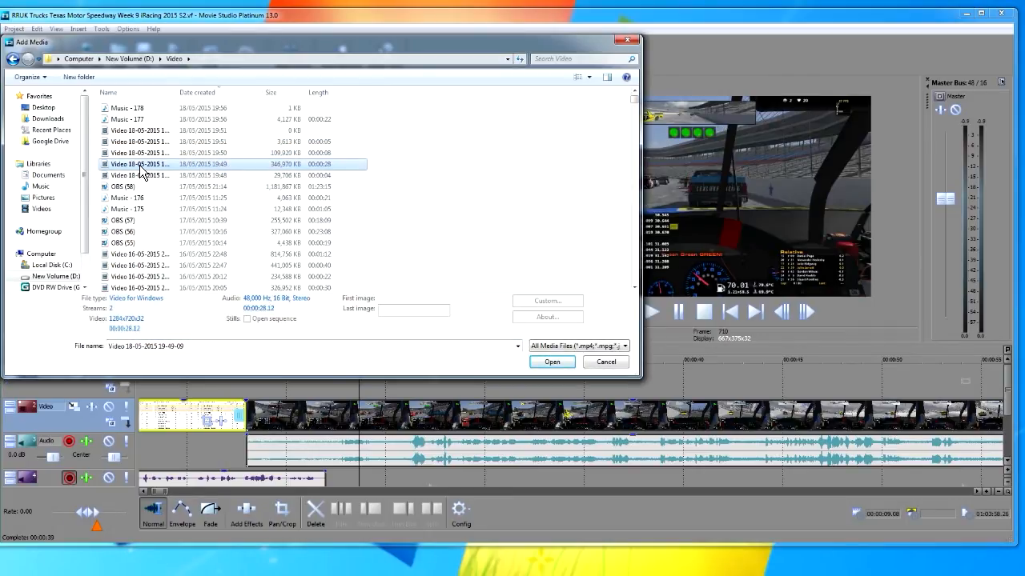
{"action": "double_click", "coordinate": [158, 166]}
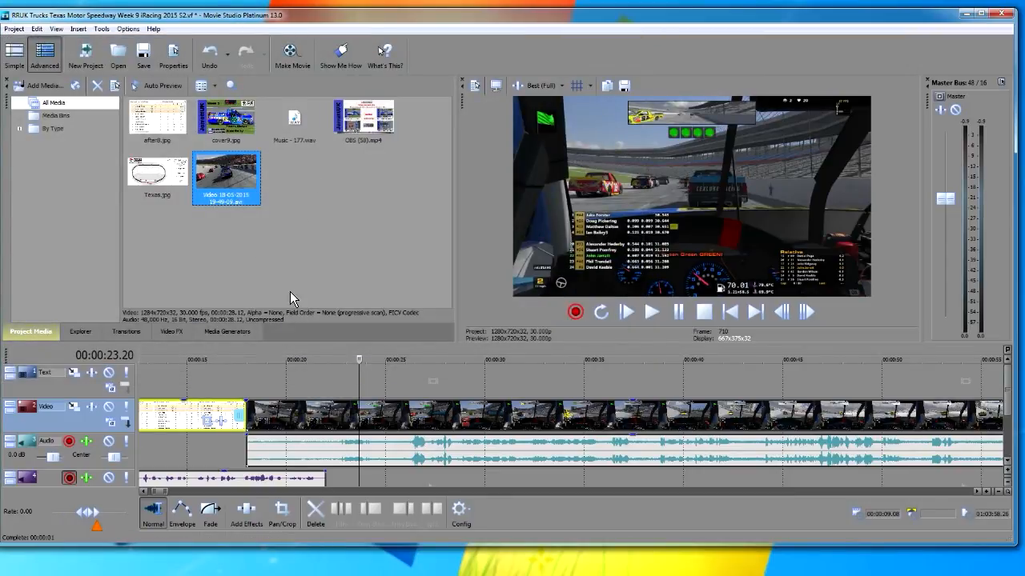
- Place the replay clip on the Text track at 00:00:22 above the race footage, separate its audio and delete it
{"action": "left_click_drag", "start_coordinate": [229, 165], "coordinate": [333, 377]}
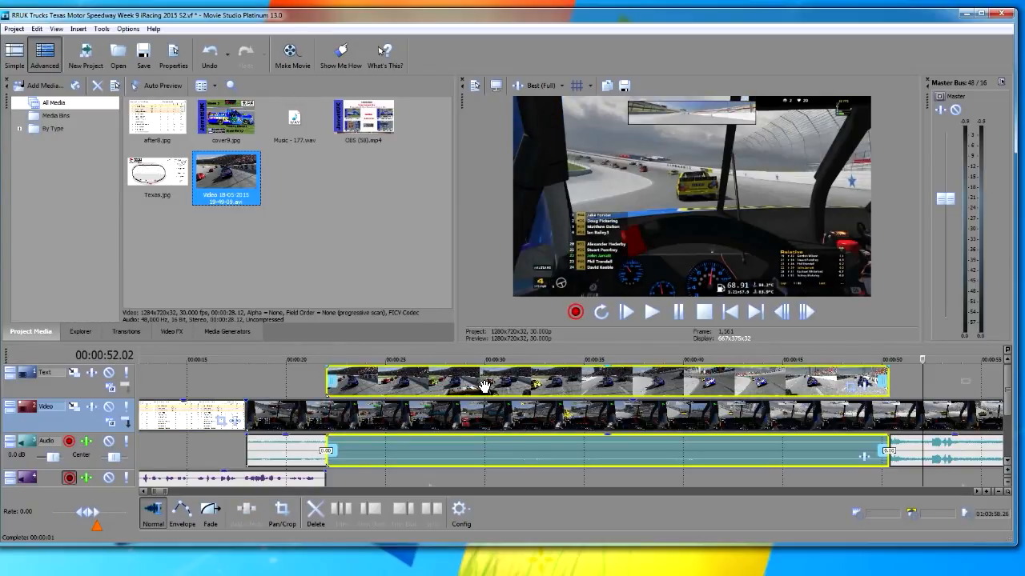
{"action": "left_click", "coordinate": [484, 386]}
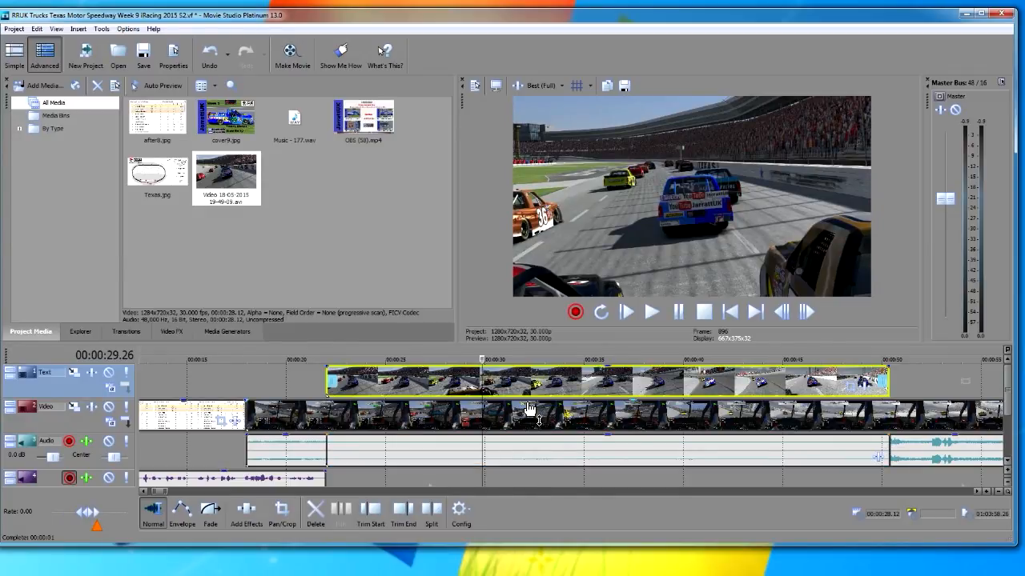
{"action": "left_click", "coordinate": [594, 457]}
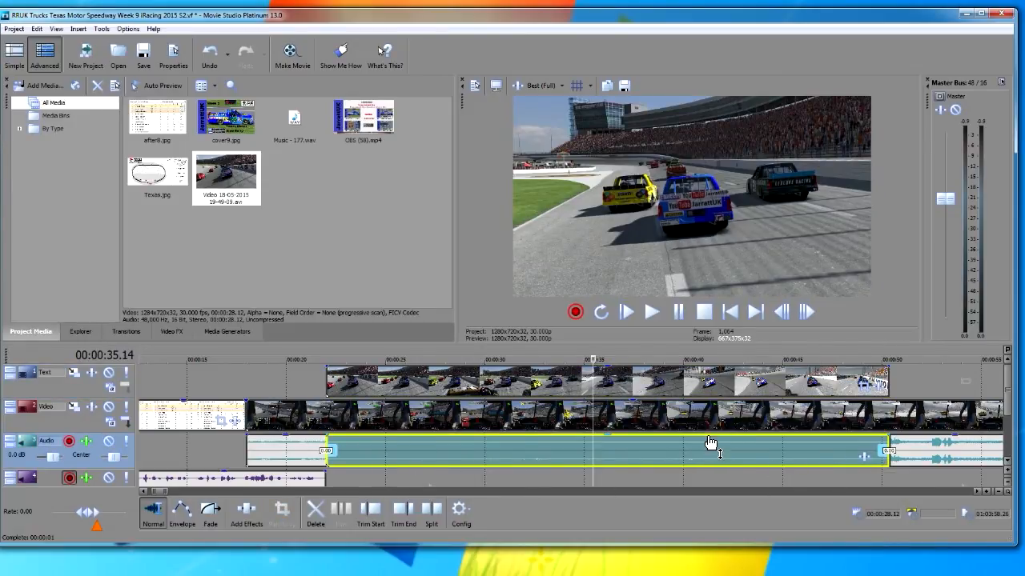
{"action": "key", "text": "Delete"}
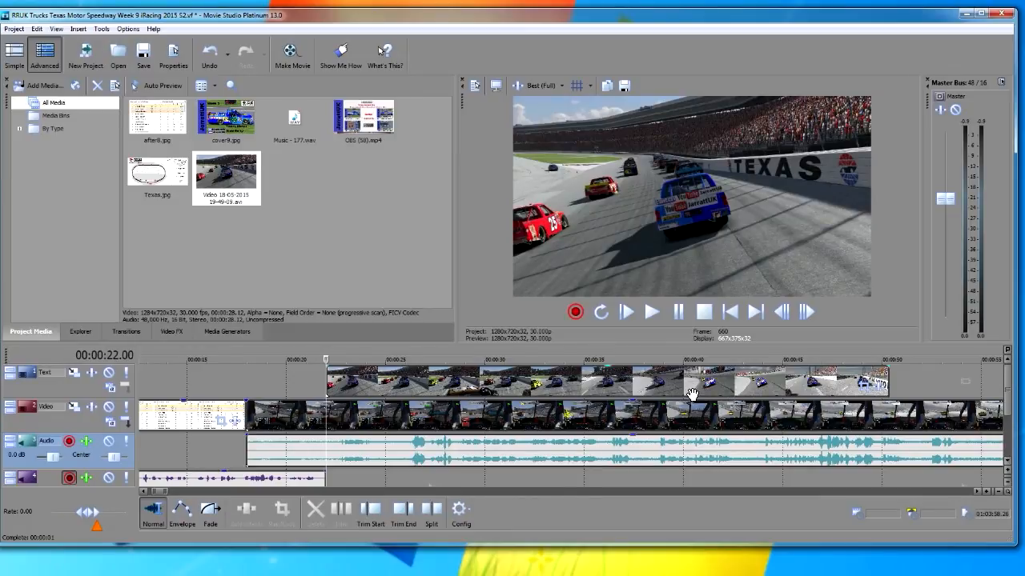
- Scrub back to about 00:00:20 and forward through the overlaid replay clip to compare it with the race footage
{"action": "left_click", "coordinate": [325, 361]}
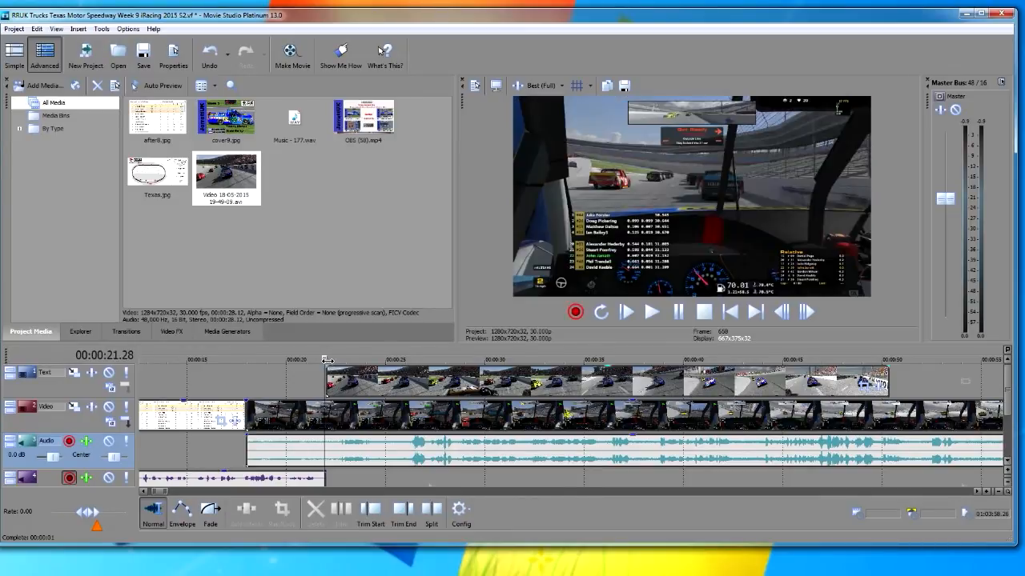
{"action": "left_click", "coordinate": [291, 361]}
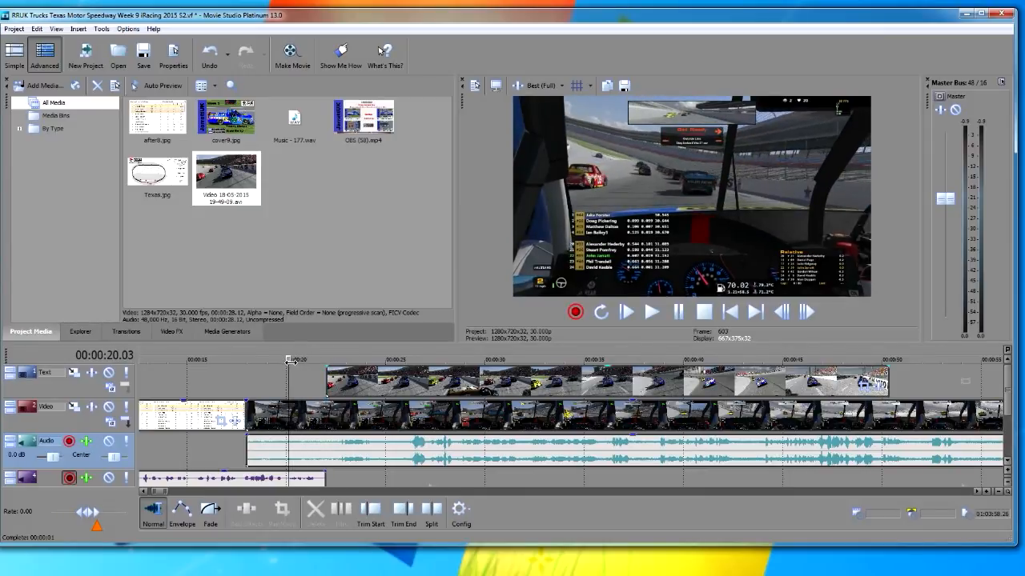
{"action": "left_click_drag", "start_coordinate": [291, 361], "coordinate": [670, 385]}
- Open Pan/Crop for the overlaid replay clip, and shrink and move its window clear of the video preview
{"action": "left_click", "coordinate": [619, 390]}
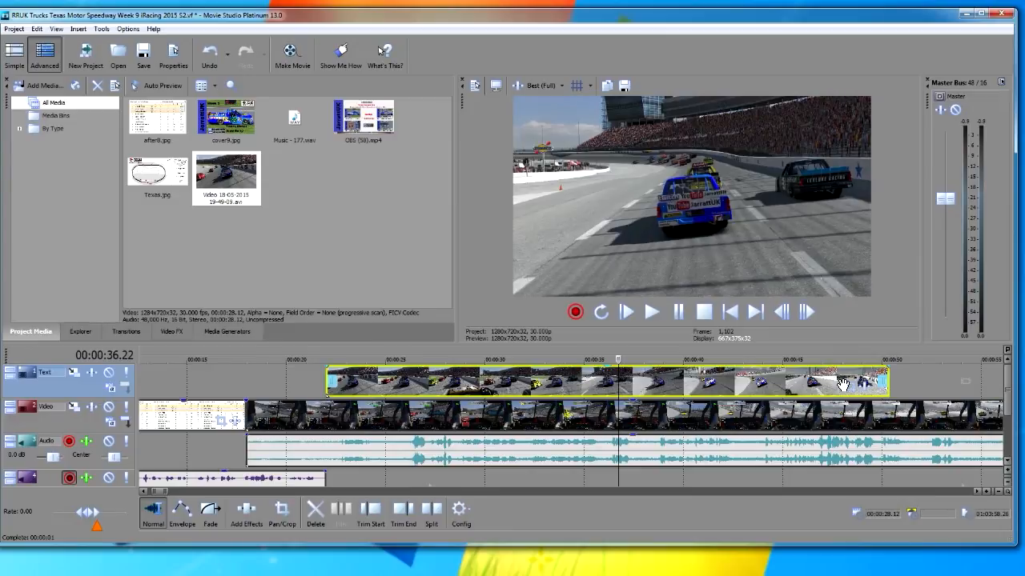
{"action": "left_click", "coordinate": [852, 388]}
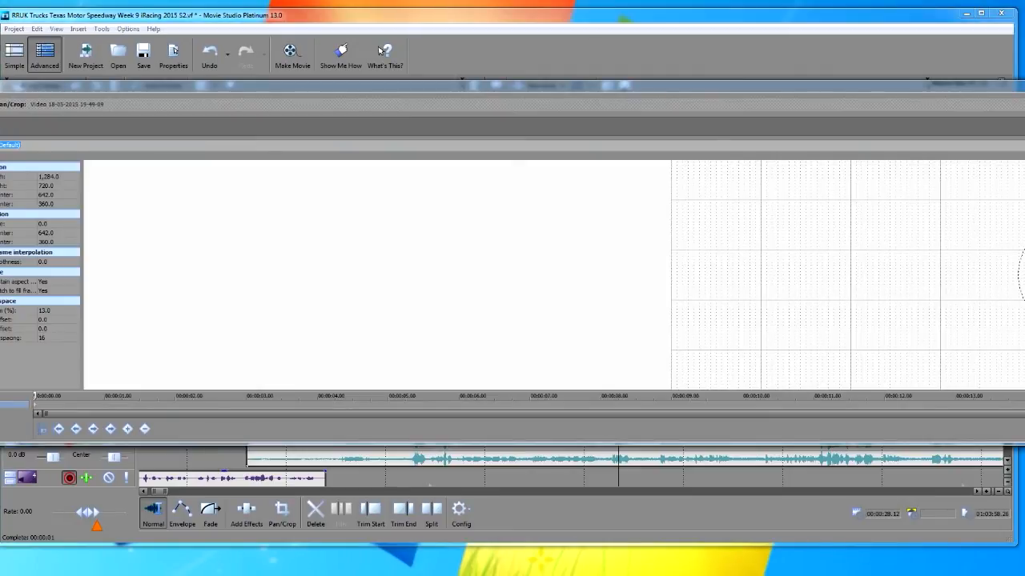
{"action": "left_click_drag", "start_coordinate": [1024, 189], "coordinate": [534, 192]}
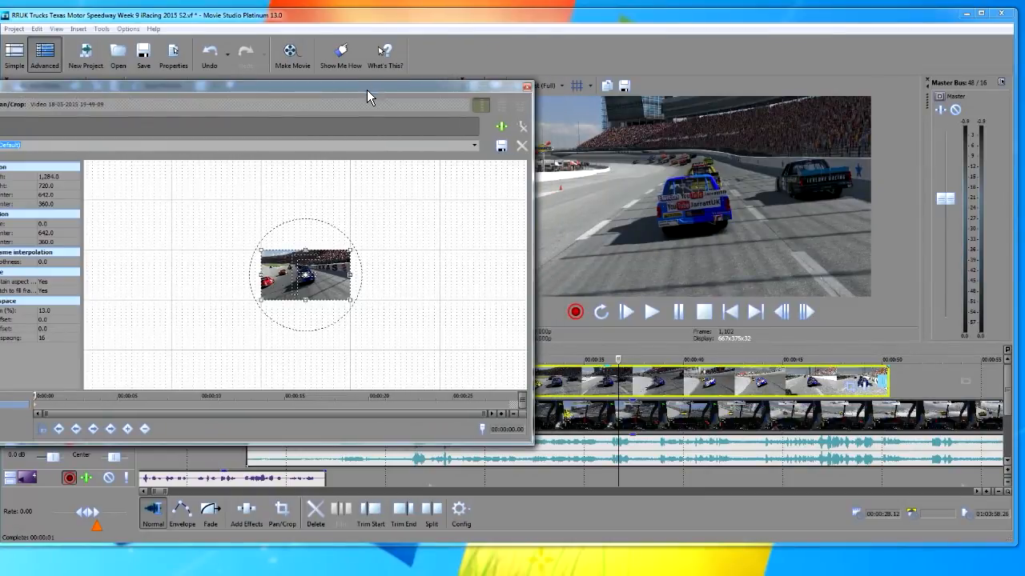
{"action": "left_click_drag", "start_coordinate": [367, 90], "coordinate": [627, 49]}
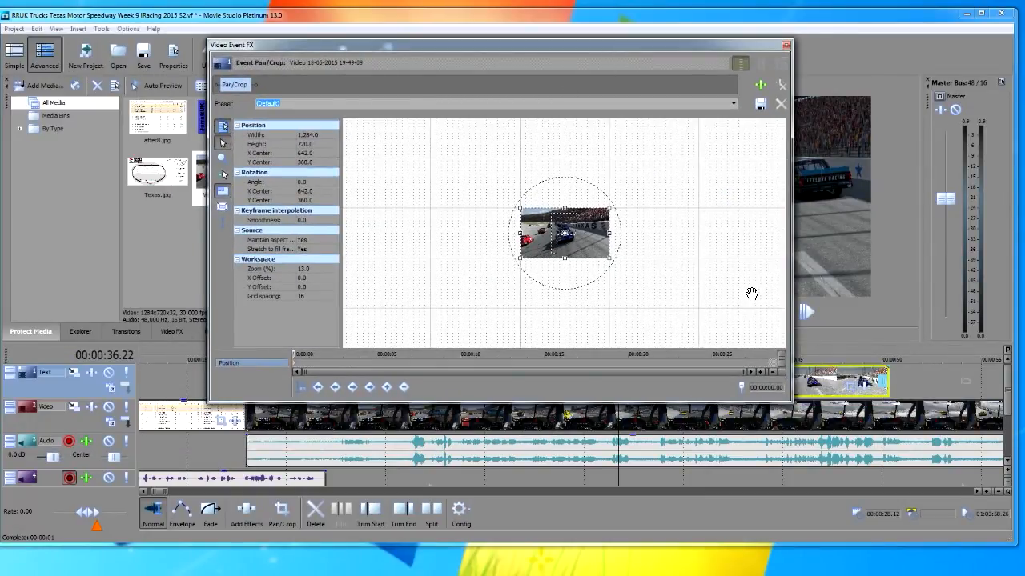
{"action": "left_click_drag", "start_coordinate": [520, 52], "coordinate": [409, 138]}
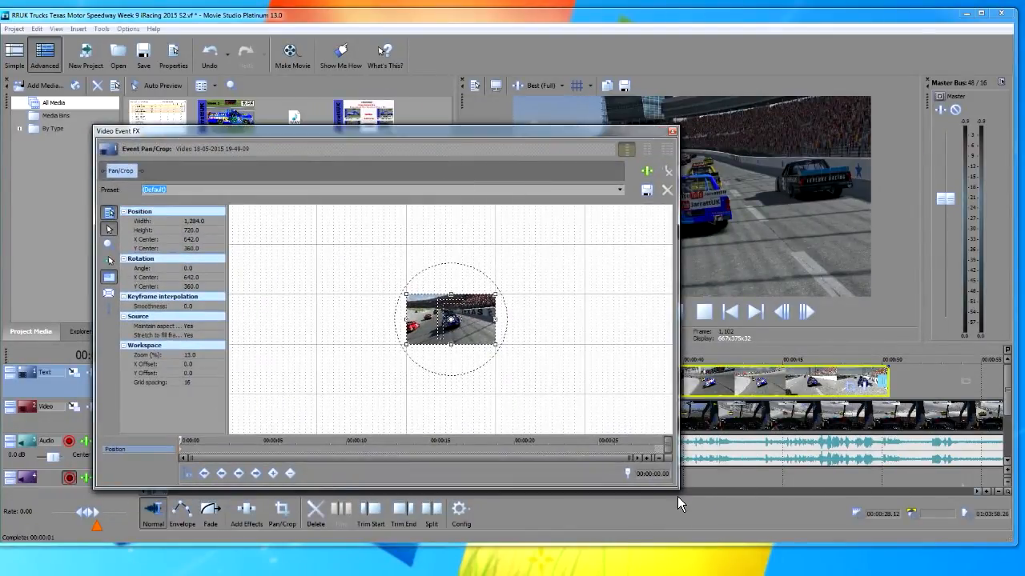
{"action": "left_click_drag", "start_coordinate": [679, 492], "coordinate": [549, 458]}
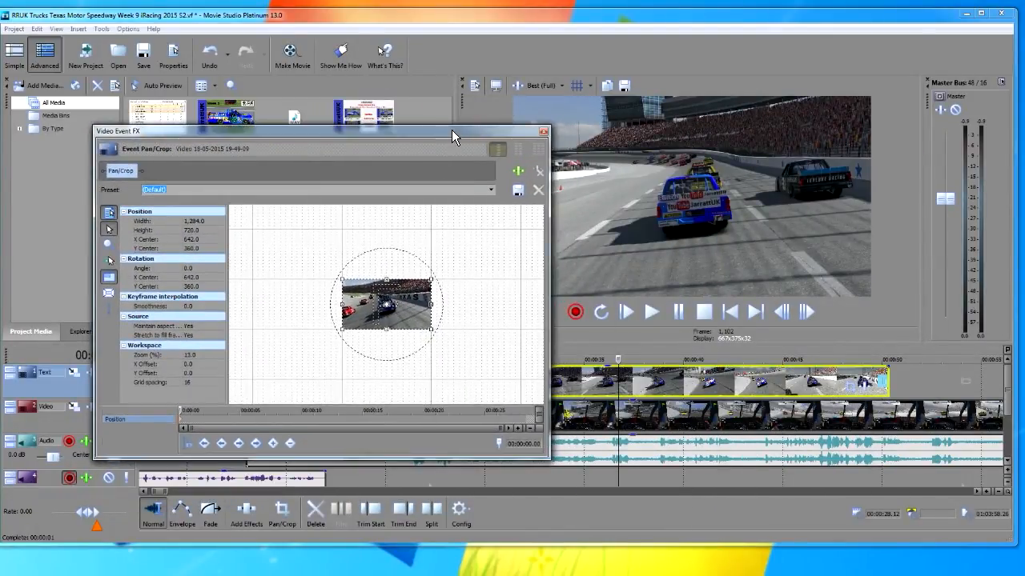
{"action": "left_click_drag", "start_coordinate": [452, 130], "coordinate": [383, 60]}
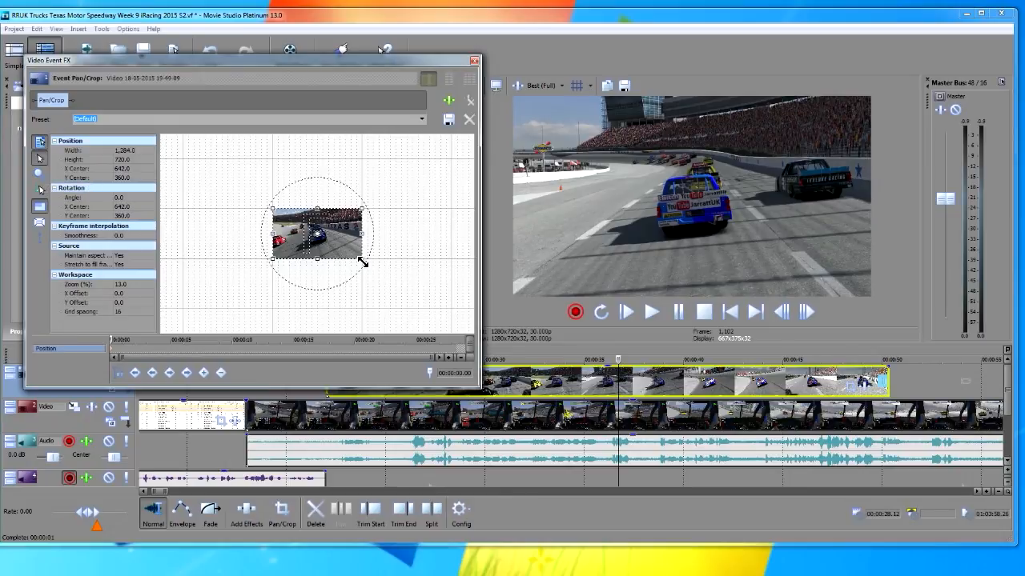
- Shrink the replay clip to a lower-middle inset using a crop frame about 3,737 by 2,096, centred near X 384, Y -146
{"action": "left_click_drag", "start_coordinate": [365, 262], "coordinate": [472, 354]}
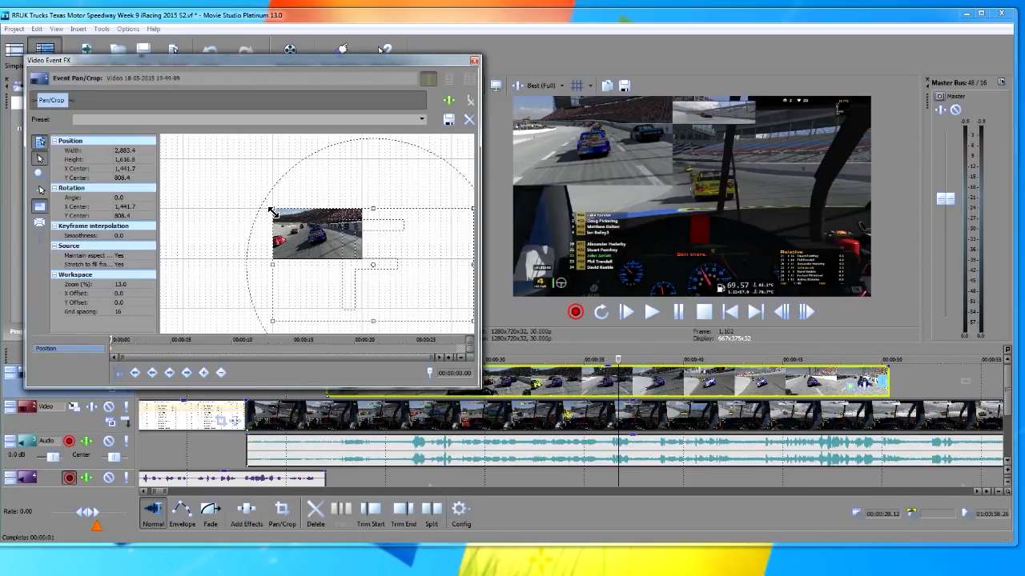
{"action": "left_click_drag", "start_coordinate": [272, 212], "coordinate": [215, 160]}
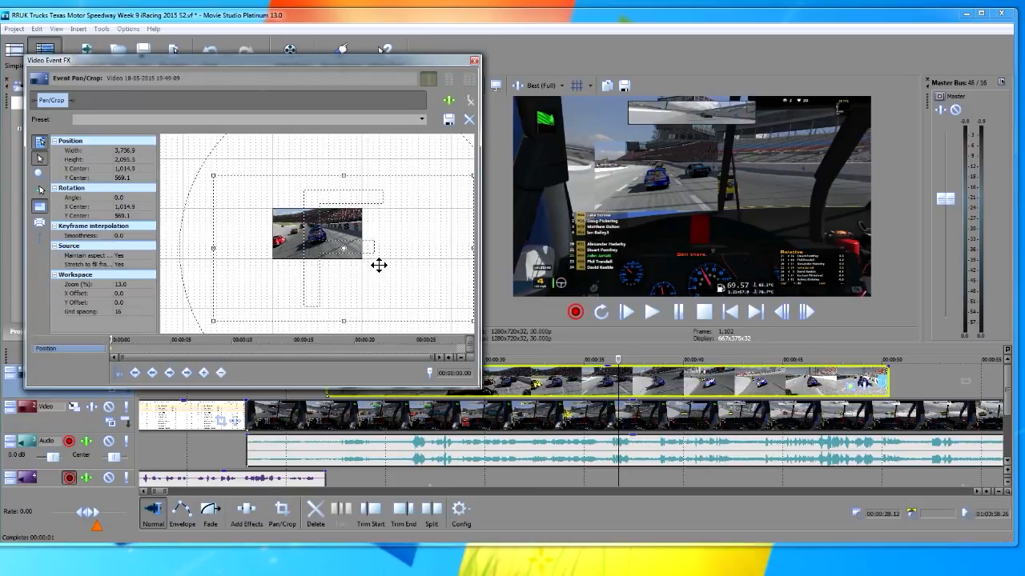
{"action": "left_click_drag", "start_coordinate": [369, 275], "coordinate": [311, 225]}
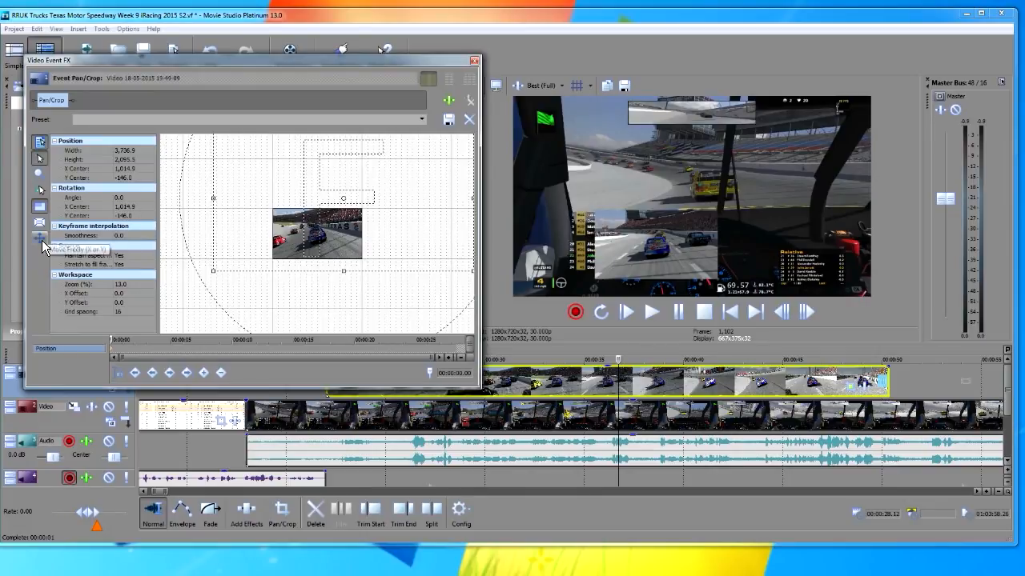
{"action": "mouse_move", "coordinate": [354, 235]}
{"action": "left_mouse_down"}
{"action": "mouse_move", "coordinate": [396, 237]}
{"action": "mouse_move", "coordinate": [357, 237]}
{"action": "left_mouse_up"}
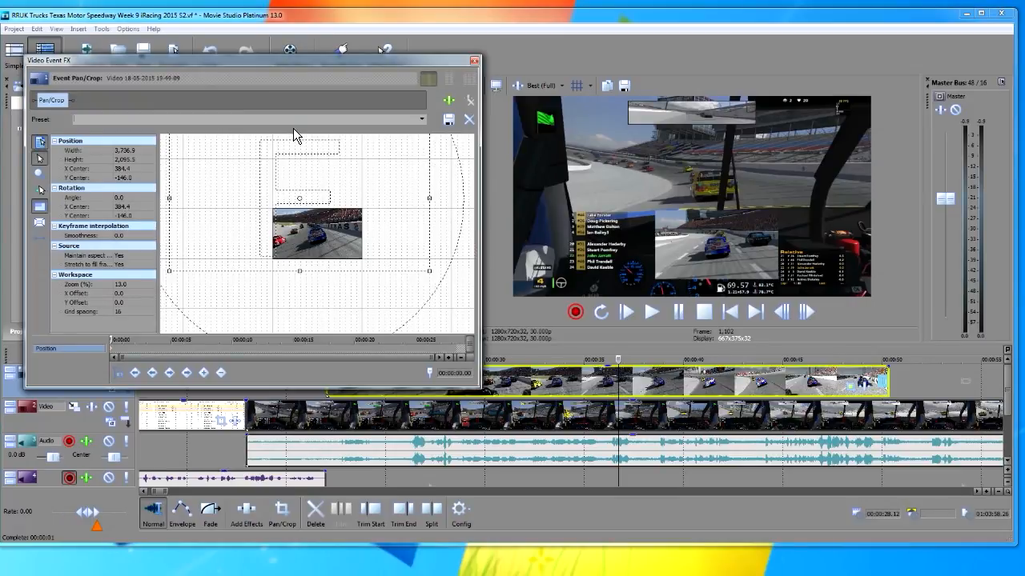
- Apply the saved Pan/Crop preset "truck" to the replay clip, close its settings and save the project
{"action": "left_click", "coordinate": [423, 119]}
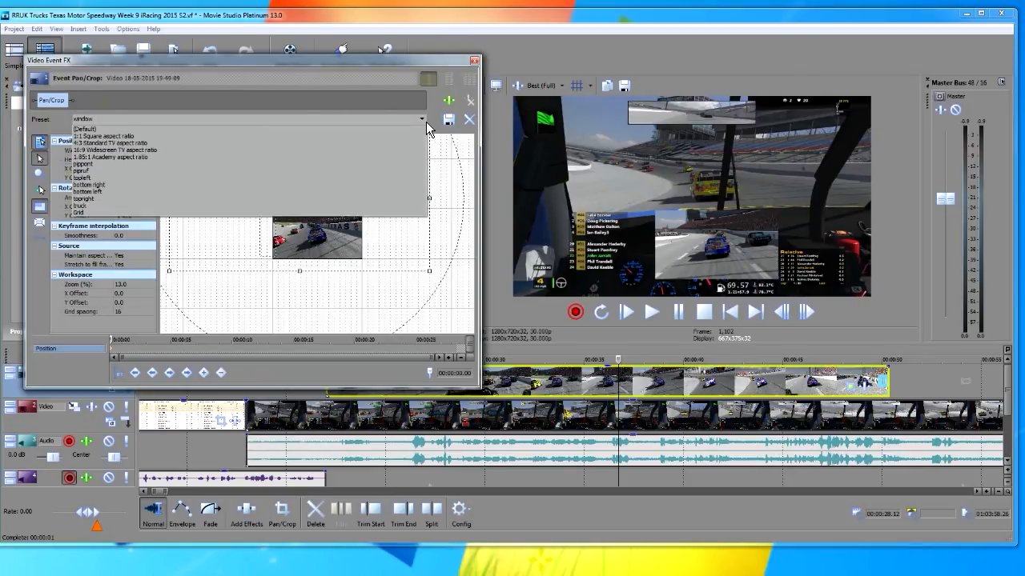
{"action": "left_click", "coordinate": [181, 210]}
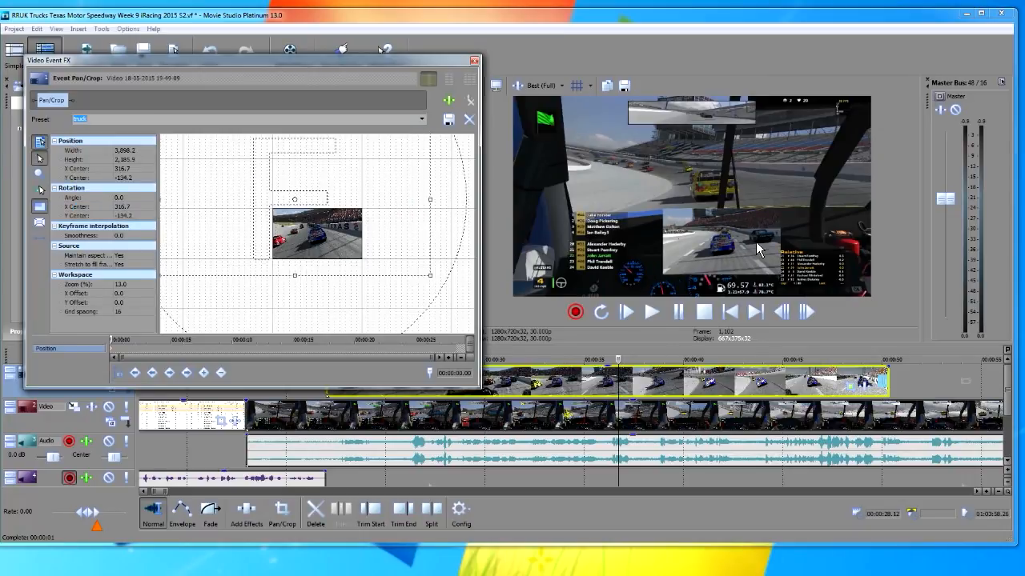
{"action": "left_click", "coordinate": [475, 62]}
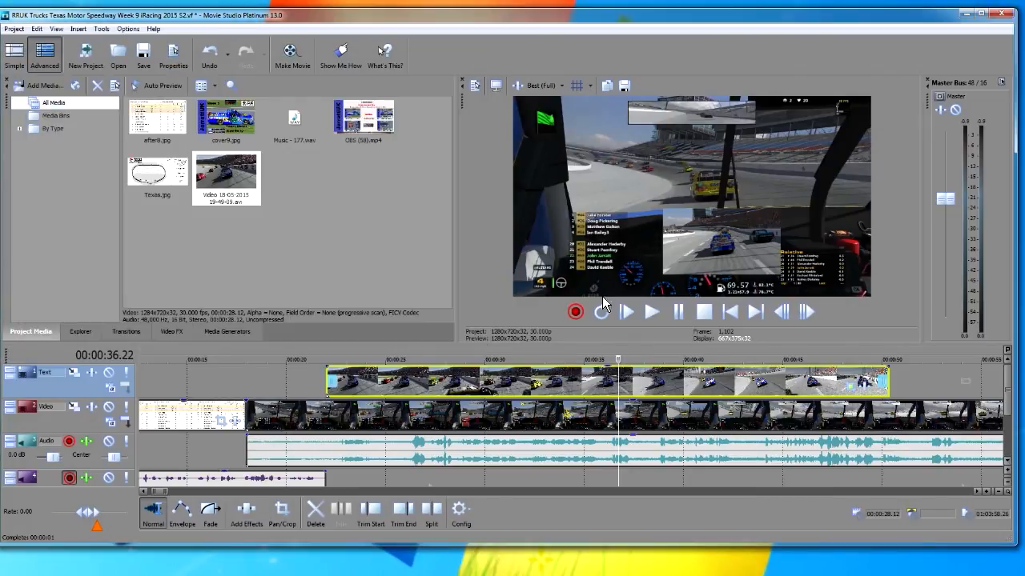
{"action": "left_click", "coordinate": [143, 54]}
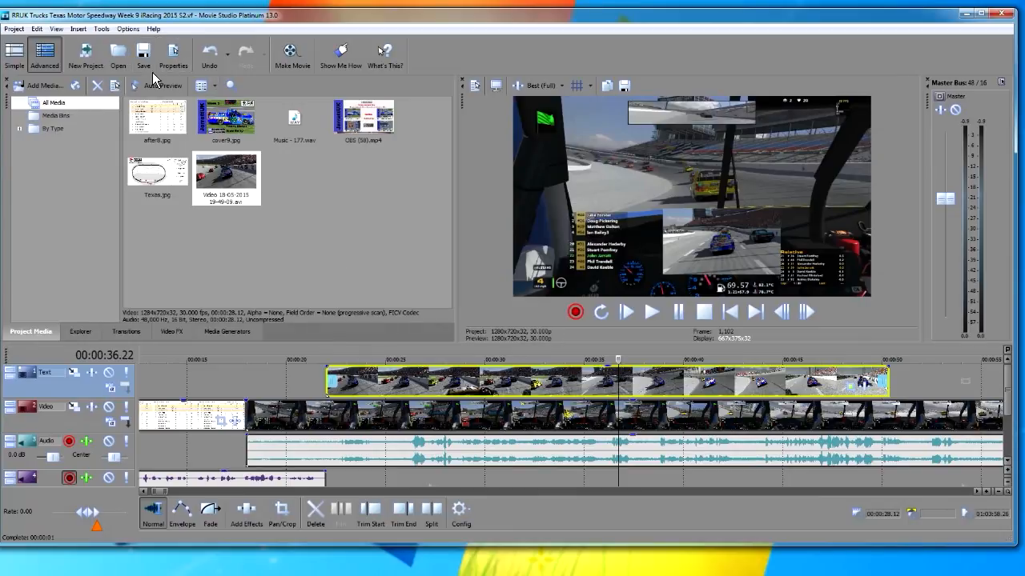
- Compare the inset with the race footage around 00:00:30 and shift the replay clip about 1.6 seconds earlier to sync them
{"action": "left_click_drag", "start_coordinate": [621, 361], "coordinate": [363, 361]}
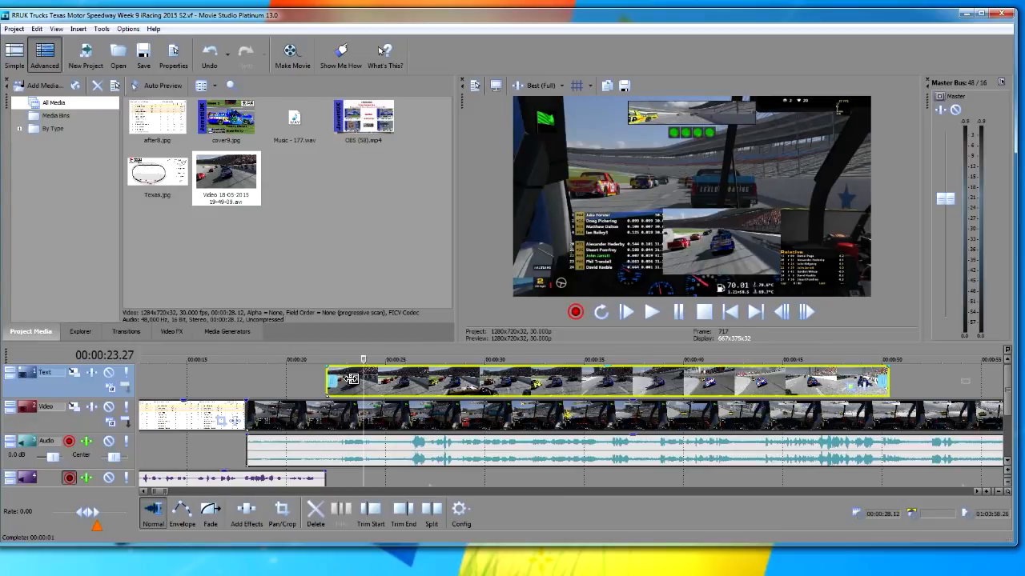
{"action": "left_click", "coordinate": [331, 362]}
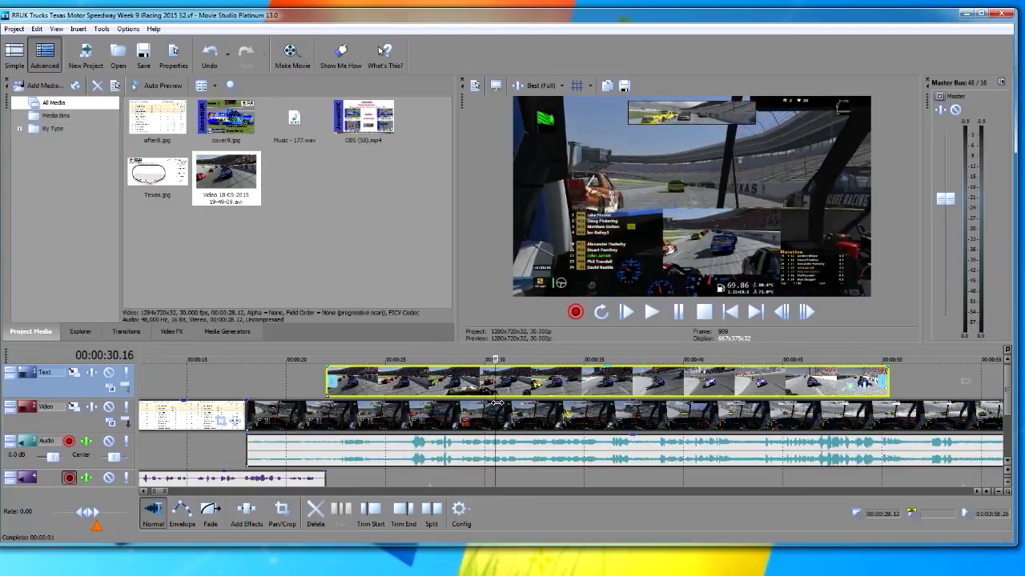
{"action": "mouse_move", "coordinate": [507, 408]}
{"action": "left_mouse_down"}
{"action": "mouse_move", "coordinate": [490, 408]}
{"action": "mouse_move", "coordinate": [503, 411]}
{"action": "left_mouse_up"}
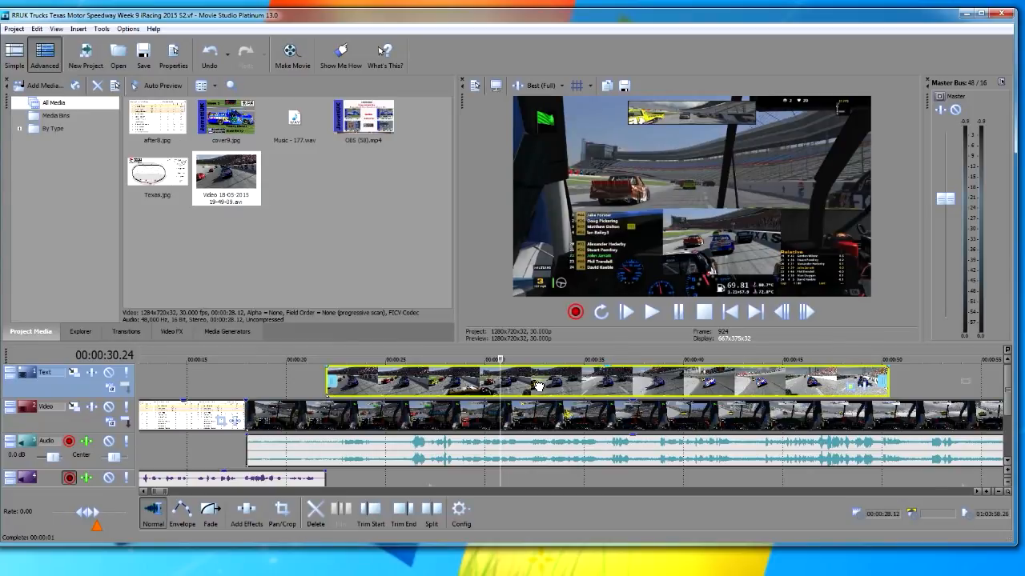
{"action": "left_click_drag", "start_coordinate": [539, 388], "coordinate": [506, 386]}
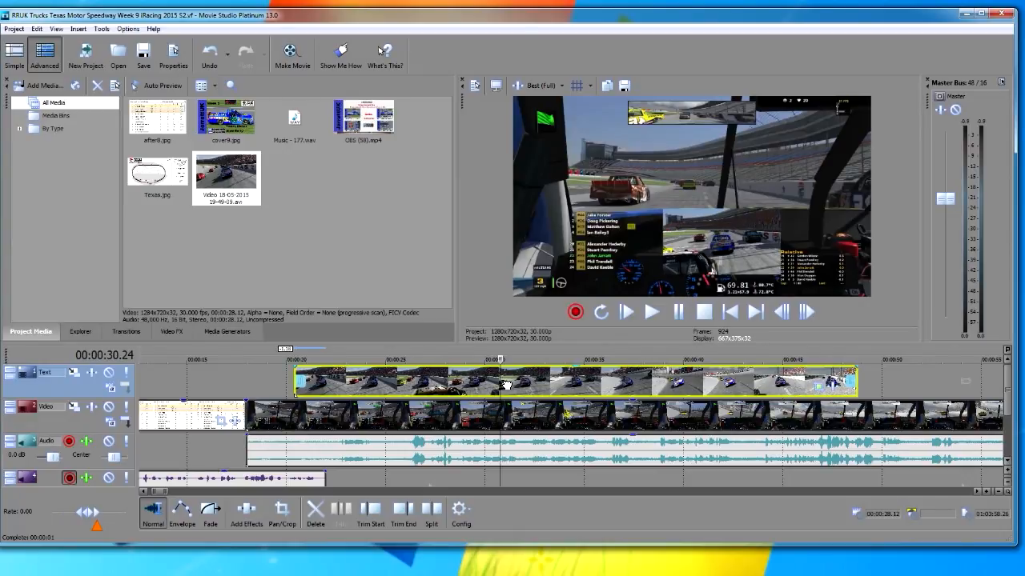
- Fine-tune the replay clip's sync by shifting it about 0.1 seconds earlier, and play the sequence from about 00:00:19 to check it
{"action": "left_click_drag", "start_coordinate": [506, 385], "coordinate": [507, 387]}
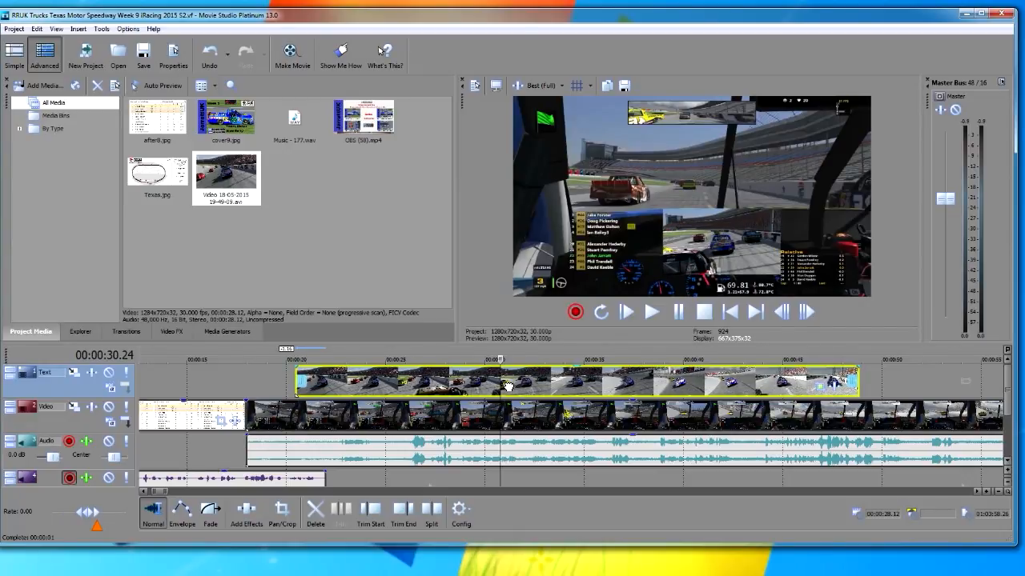
{"action": "left_click_drag", "start_coordinate": [508, 386], "coordinate": [505, 389]}
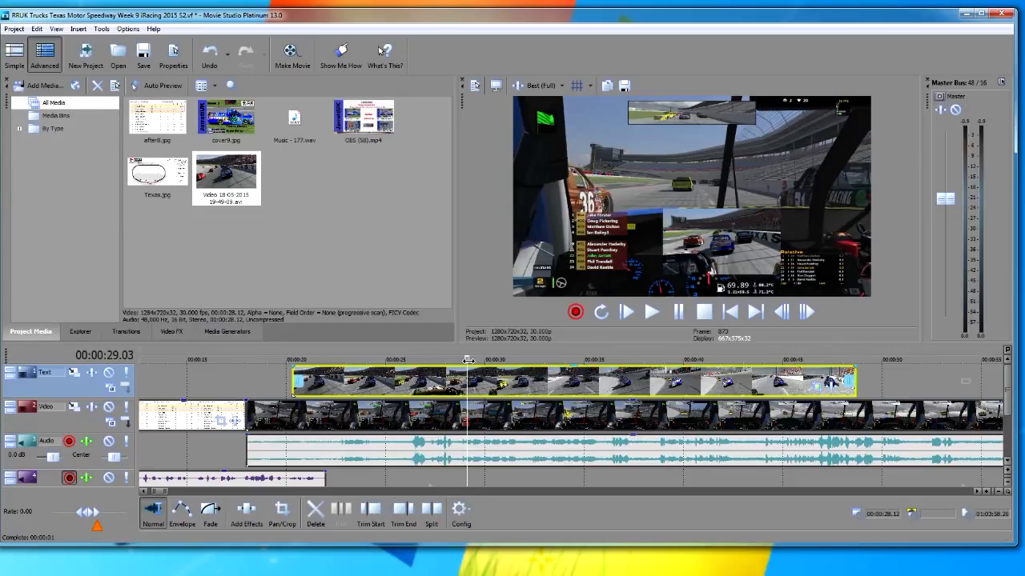
{"action": "left_click_drag", "start_coordinate": [467, 361], "coordinate": [275, 381]}
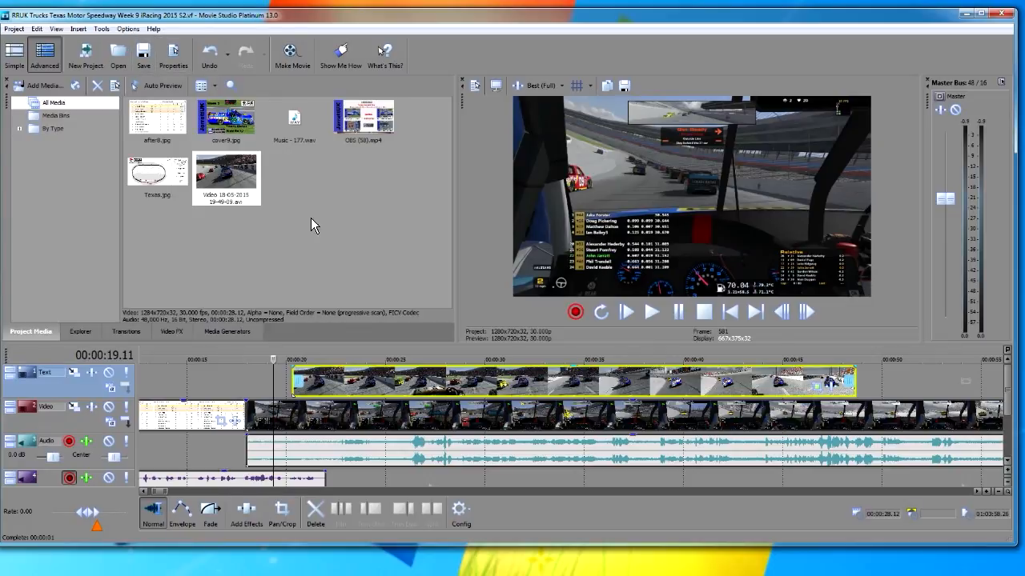
{"action": "left_click", "coordinate": [653, 313]}
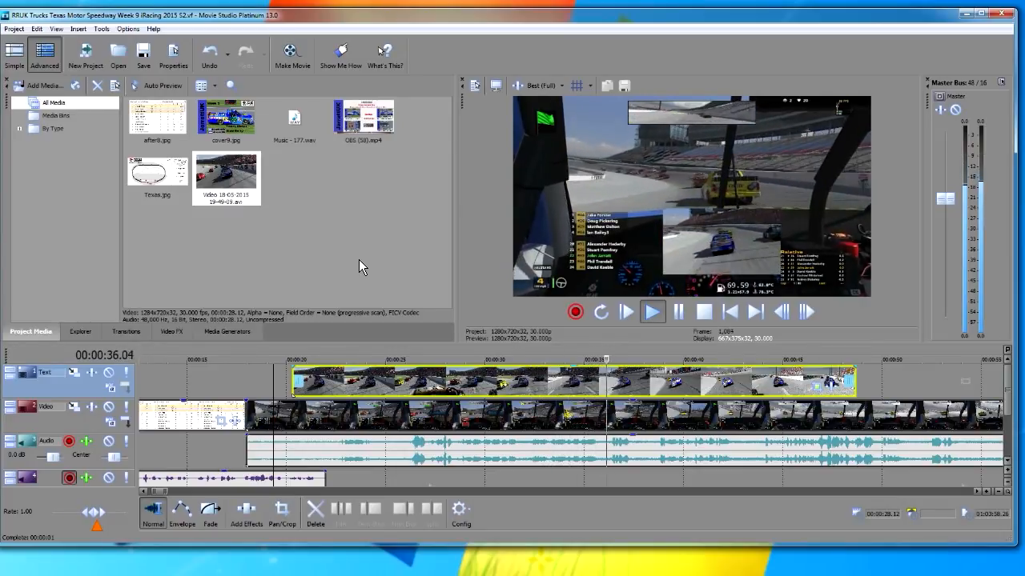
{"action": "left_click", "coordinate": [679, 313]}
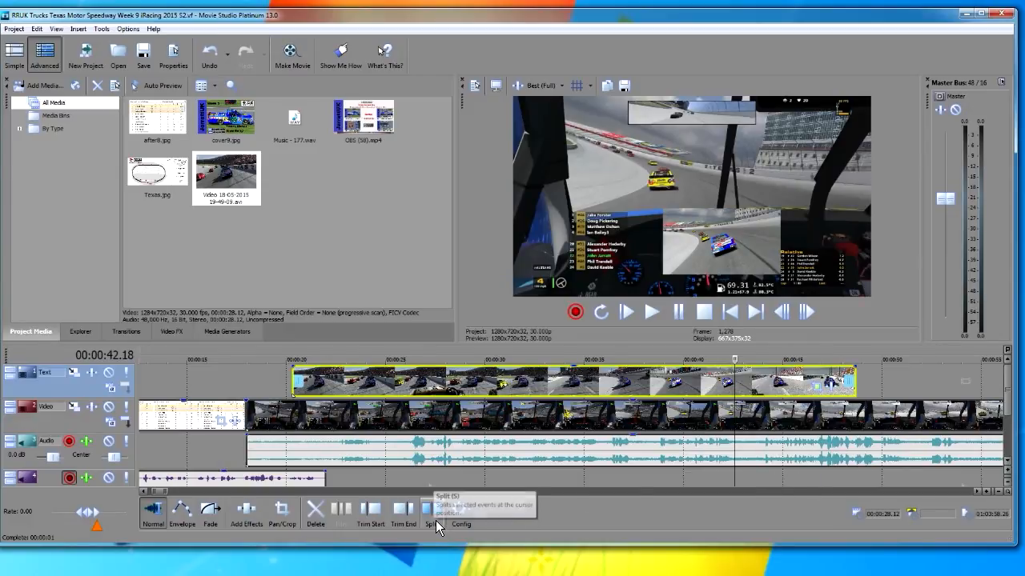
{"action": "scroll", "coordinate": [782, 445], "scroll_direction": "up", "scroll_amount": 4}
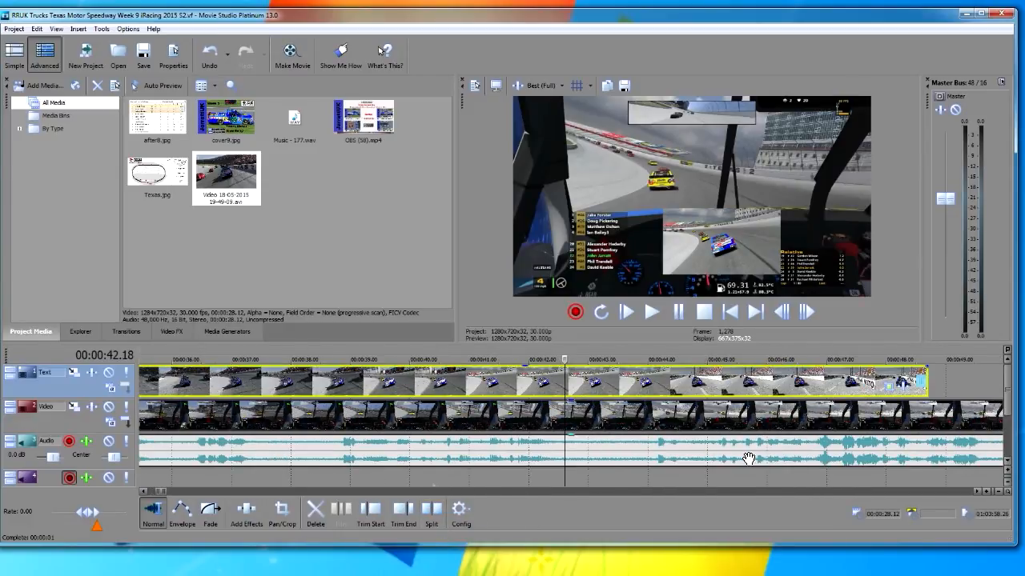
{"action": "left_click", "coordinate": [563, 361]}
{"action": "left_click_drag", "start_coordinate": [565, 361], "coordinate": [553, 364]}
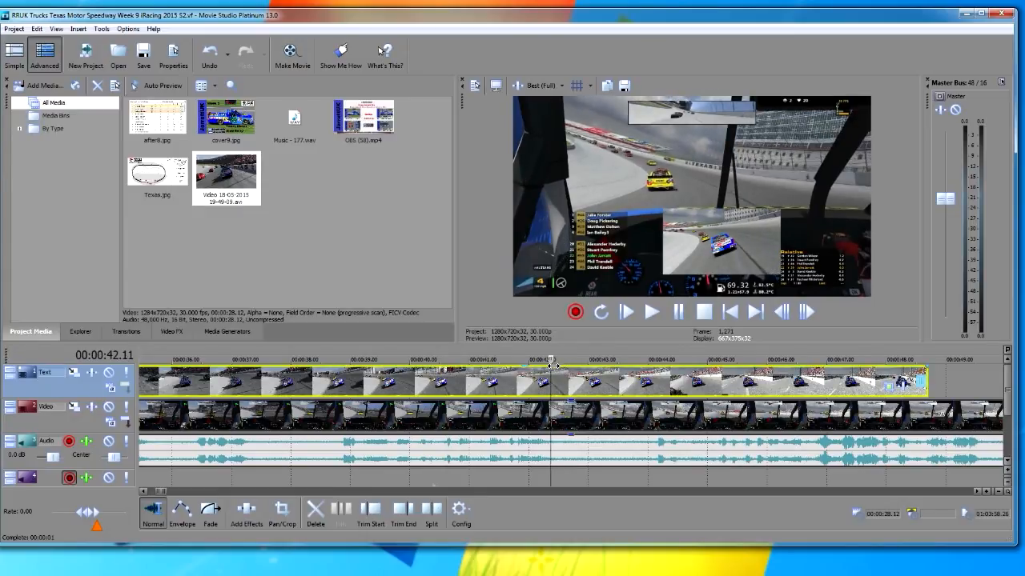
{"action": "left_click", "coordinate": [433, 512]}
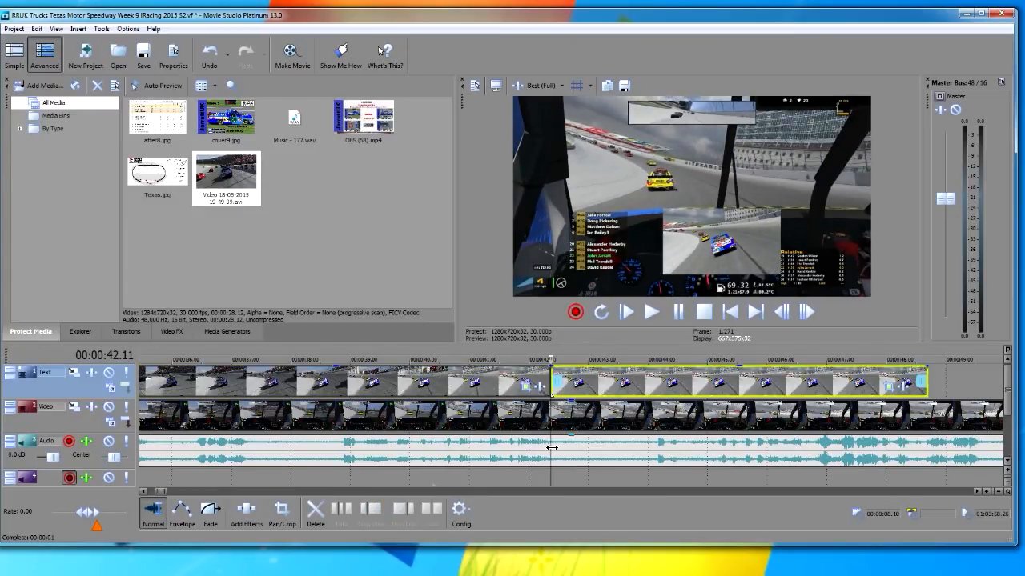
{"action": "left_click_drag", "start_coordinate": [550, 363], "coordinate": [534, 366]}
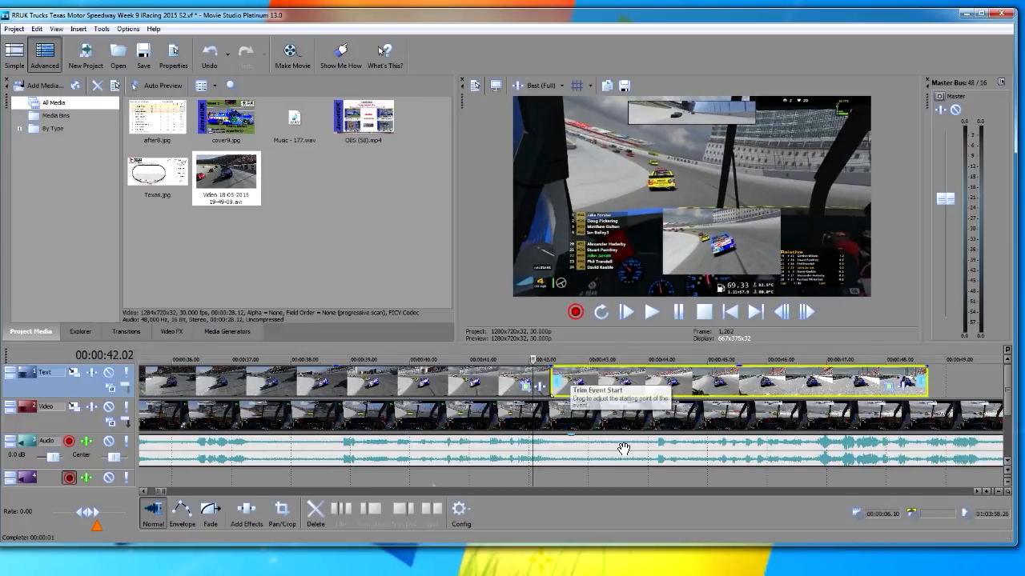
{"action": "key", "text": "ctrl+z"}
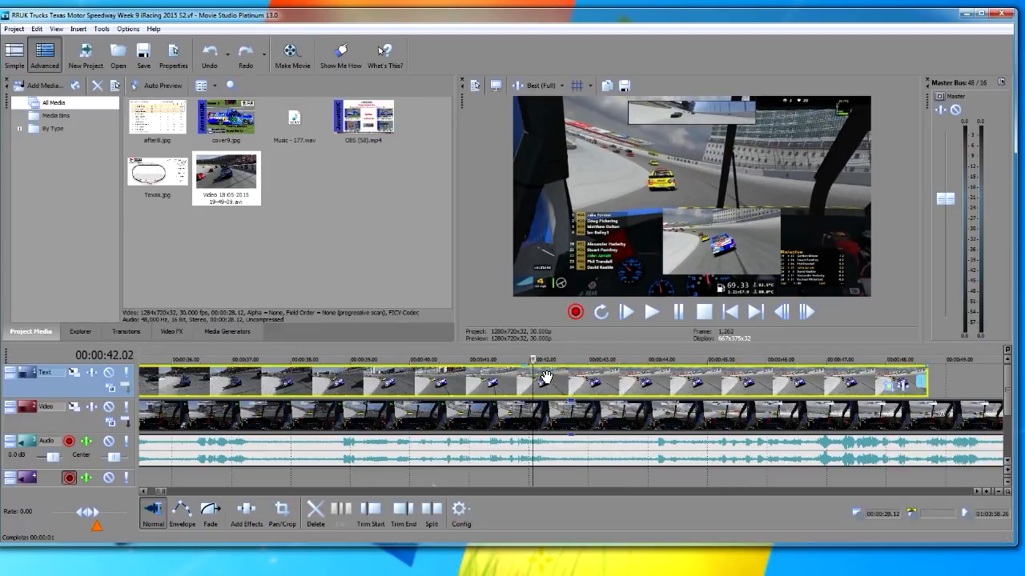
- Split the race recording with its audio at 00:00:42.12 and 00:00:42.04 to isolate a short piece
{"action": "left_click", "coordinate": [538, 456]}
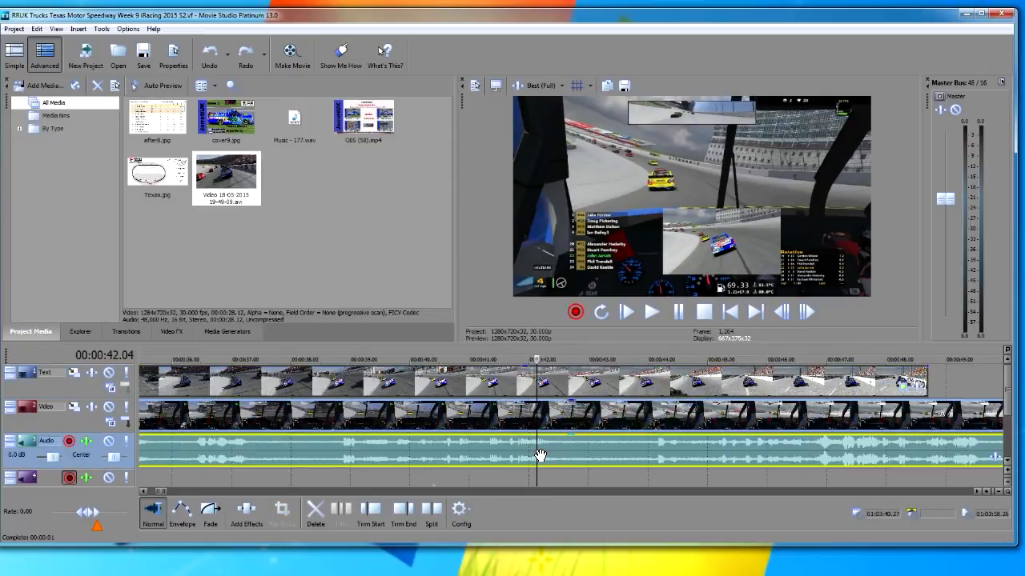
{"action": "left_click_drag", "start_coordinate": [538, 362], "coordinate": [557, 370]}
{"action": "left_click", "coordinate": [442, 525]}
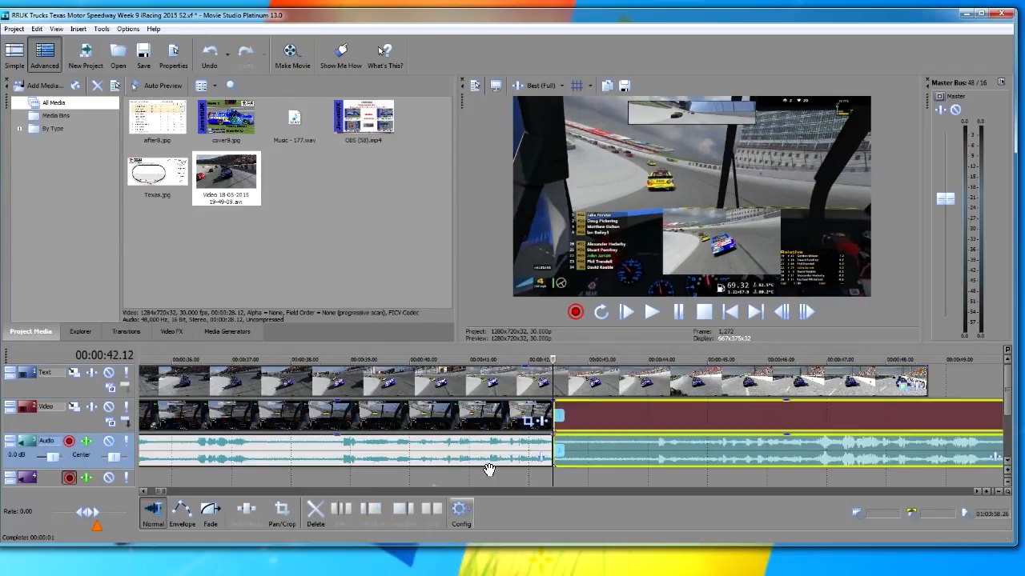
{"action": "left_click", "coordinate": [534, 370]}
{"action": "left_click_drag", "start_coordinate": [534, 370], "coordinate": [541, 370]}
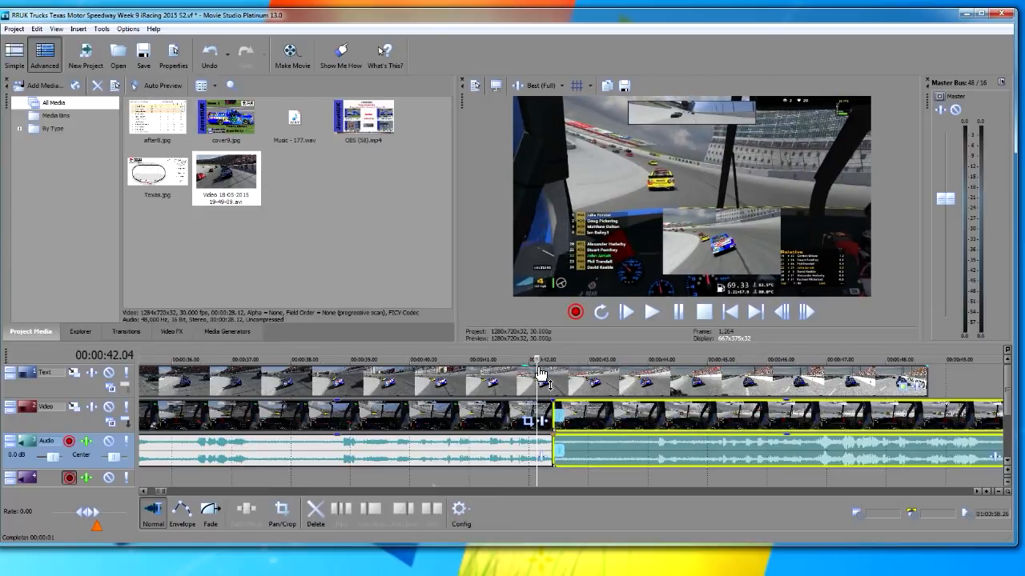
{"action": "left_click", "coordinate": [540, 448]}
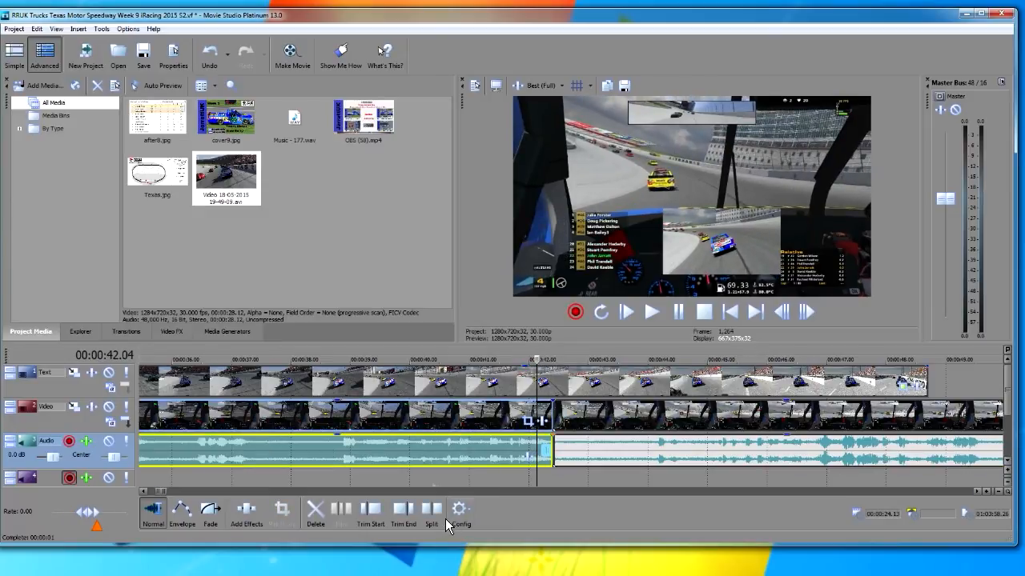
{"action": "left_click", "coordinate": [434, 520]}
- Silence the race audio piece between 00:00:42.04 and 00:00:42.12, and play across it to check the cut
{"action": "left_click", "coordinate": [547, 449]}
{"action": "scroll", "coordinate": [582, 480], "scroll_direction": "up", "scroll_amount": 5}
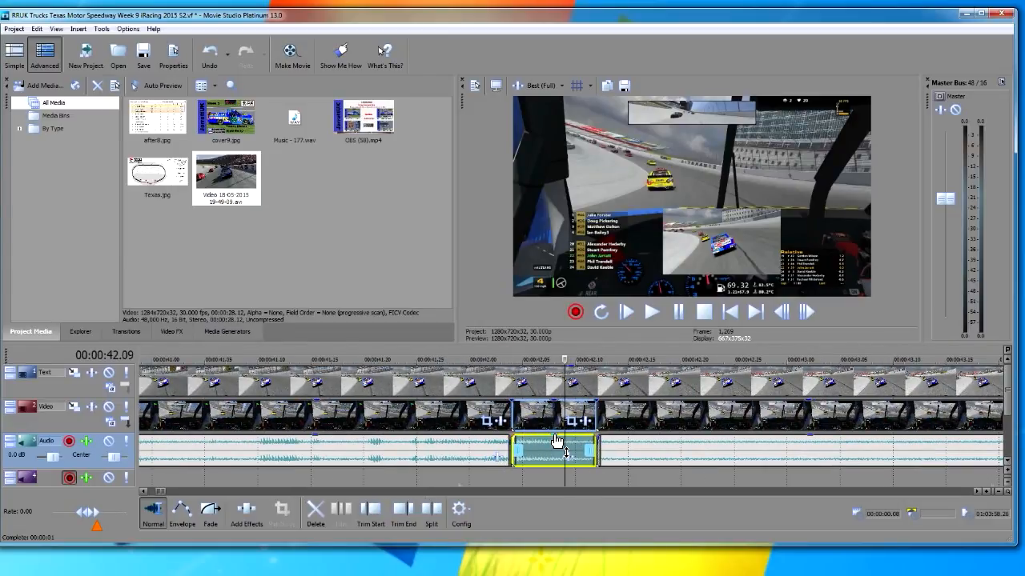
{"action": "left_click_drag", "start_coordinate": [558, 446], "coordinate": [560, 471]}
{"action": "left_click", "coordinate": [491, 448]}
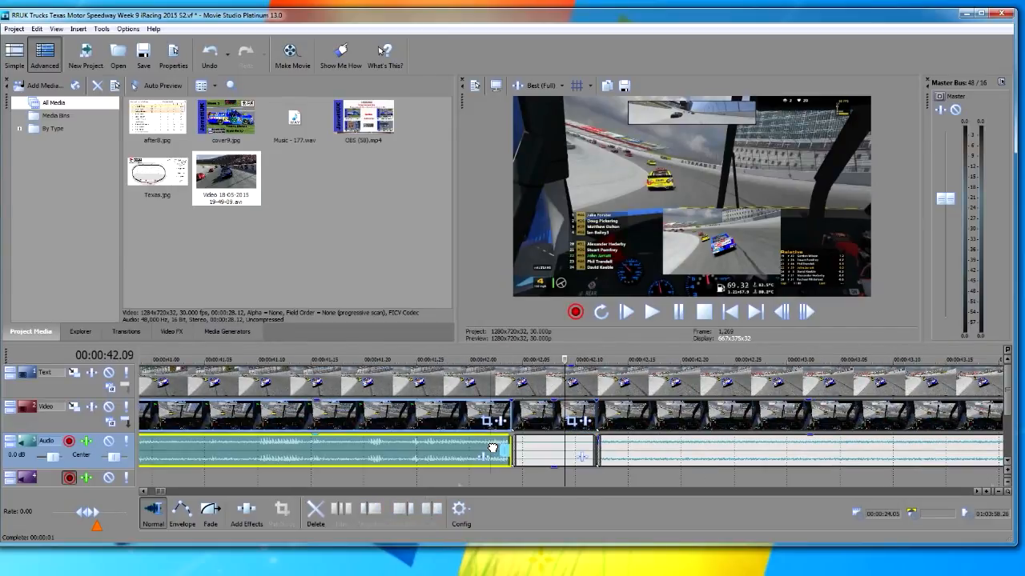
{"action": "key", "text": "space"}
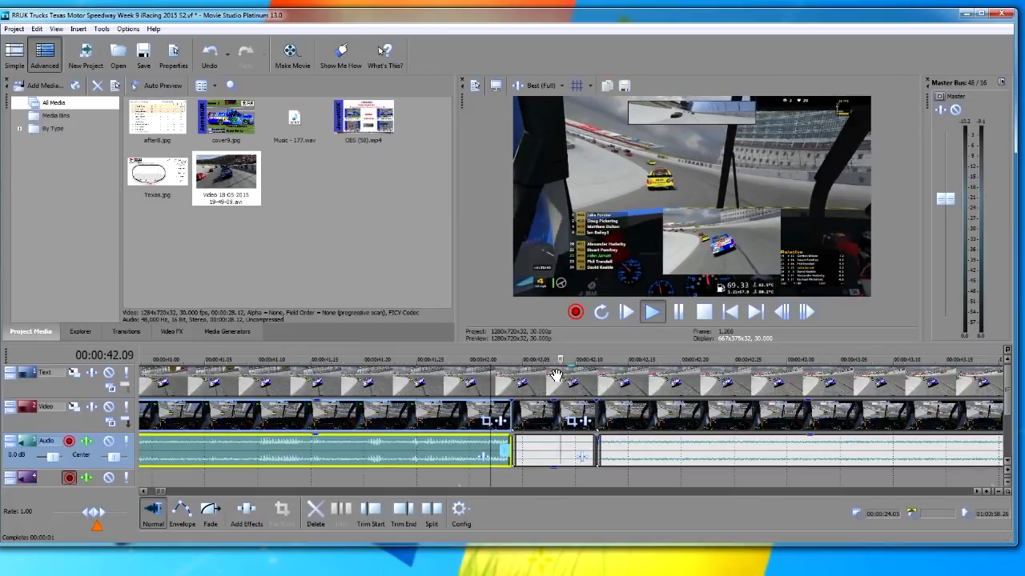
{"action": "key", "text": "space"}
{"action": "scroll", "coordinate": [470, 421], "scroll_direction": "down", "scroll_amount": 5}
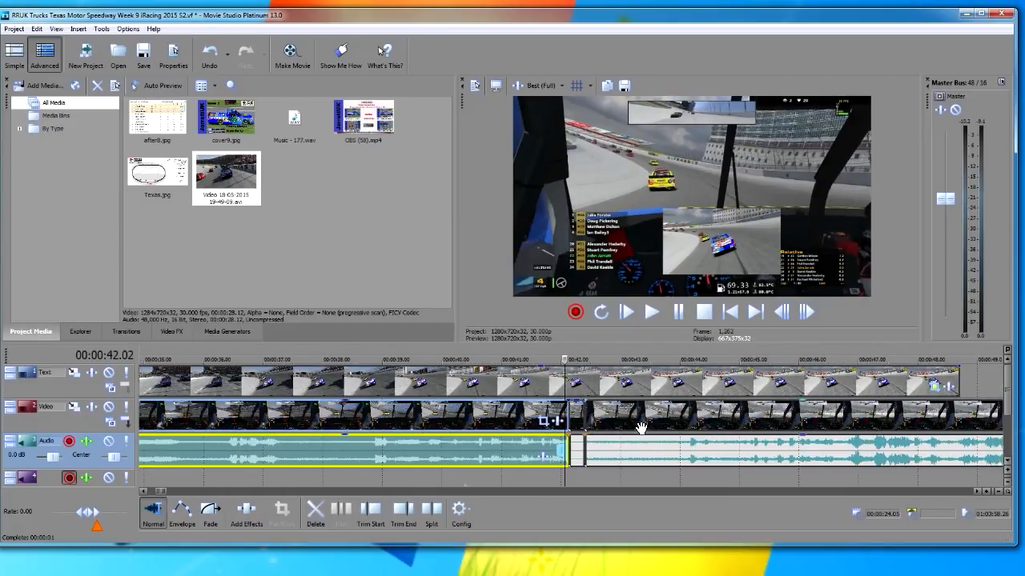
{"action": "left_click", "coordinate": [505, 384]}
{"action": "key", "text": "space"}
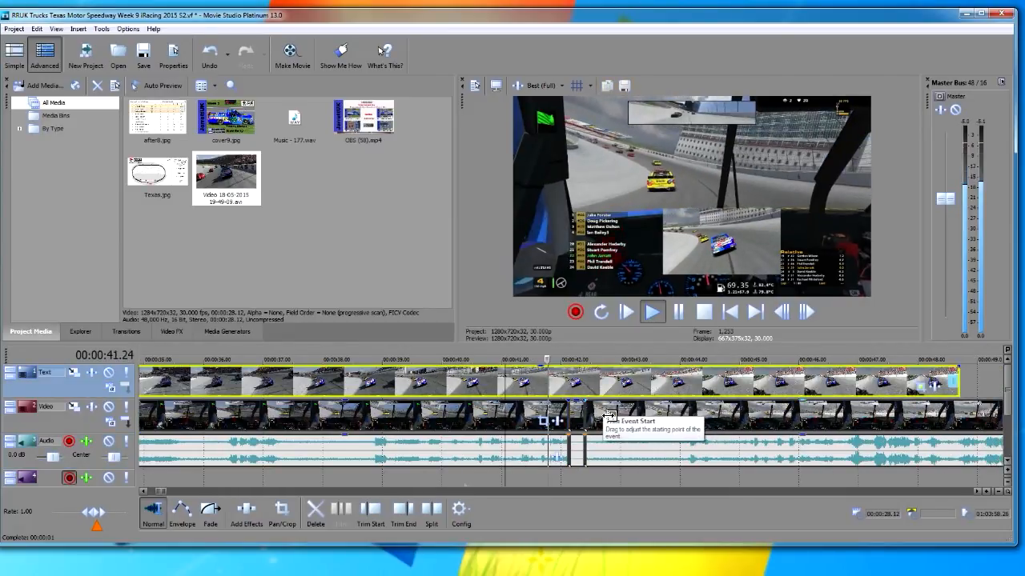
{"action": "key", "text": "space"}
{"action": "left_click_drag", "start_coordinate": [505, 361], "coordinate": [538, 366]}
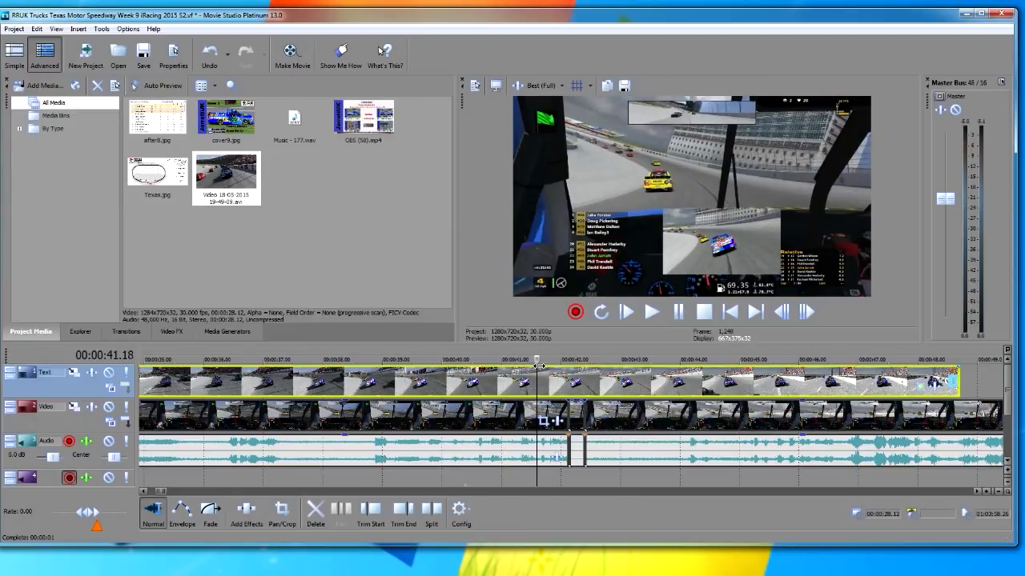
{"action": "left_click", "coordinate": [431, 518]}
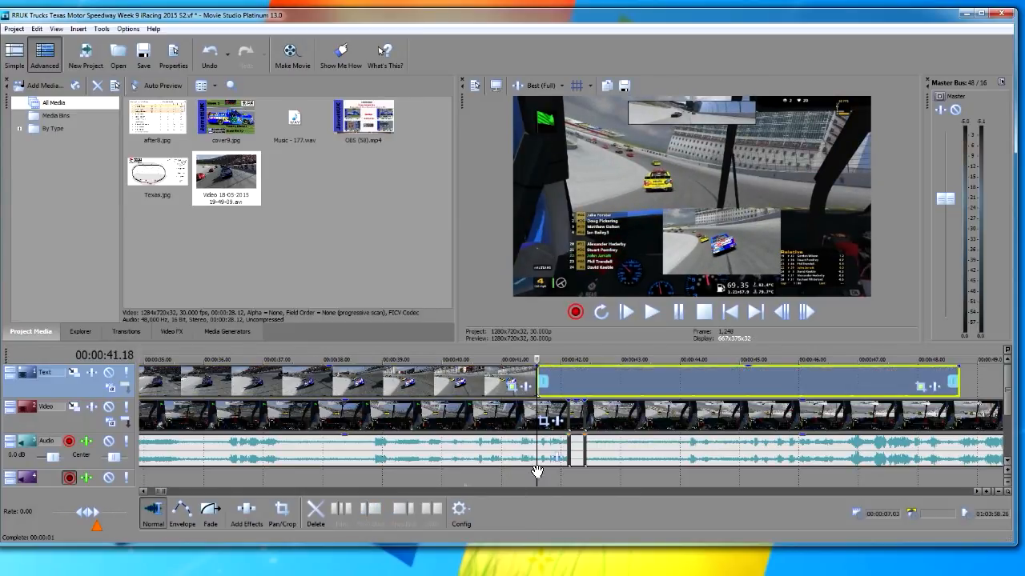
{"action": "left_click", "coordinate": [549, 362]}
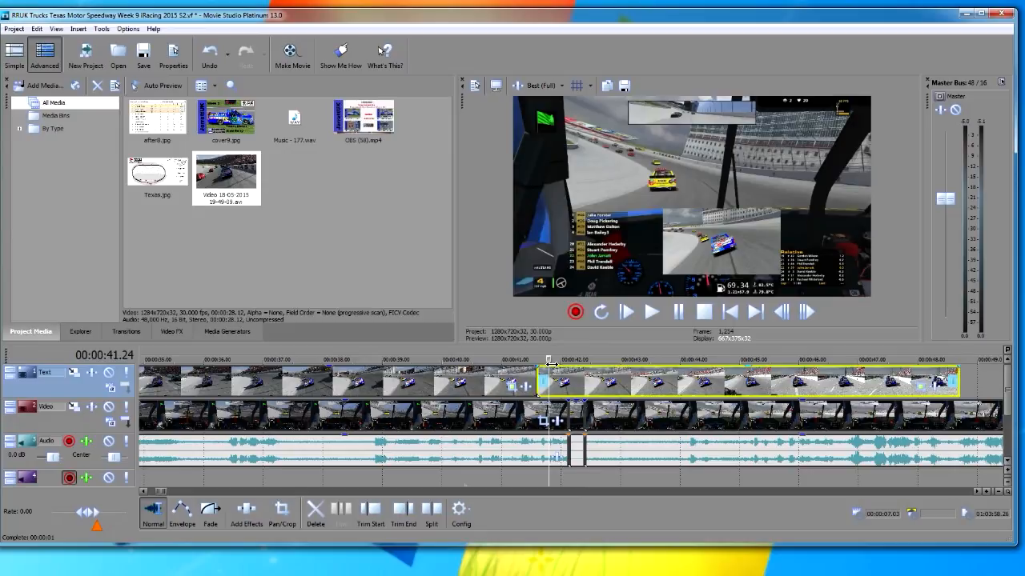
{"action": "left_click_drag", "start_coordinate": [551, 365], "coordinate": [550, 365]}
{"action": "key", "text": "ctrl+z"}
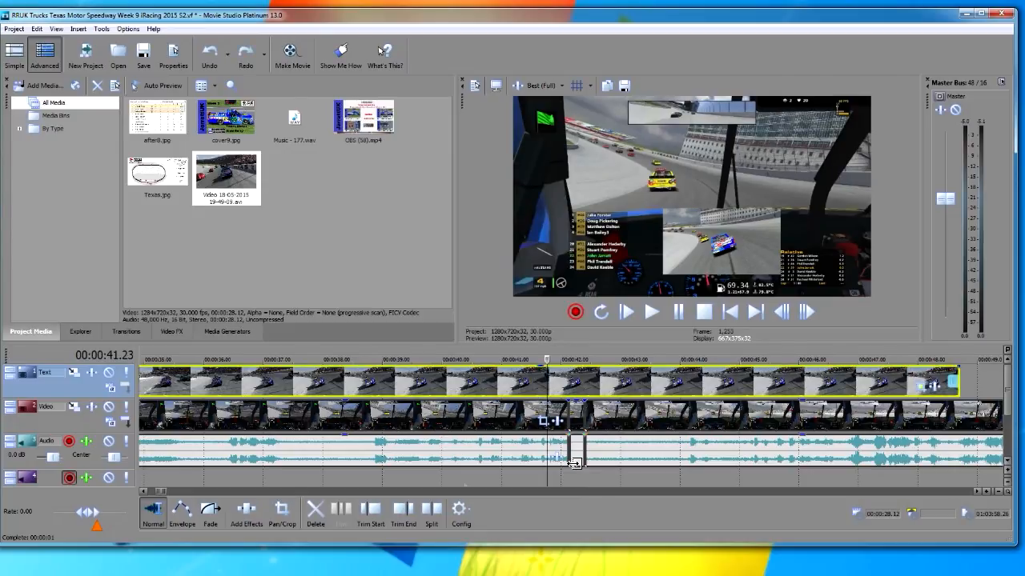
- Restore the volume of the silenced race audio piece between 00:00:42.04 and 00:00:42.12
{"action": "left_click", "coordinate": [578, 462]}
{"action": "scroll", "coordinate": [580, 462], "scroll_direction": "up", "scroll_amount": 4}
{"action": "scroll", "coordinate": [592, 467], "scroll_direction": "up", "scroll_amount": 1}
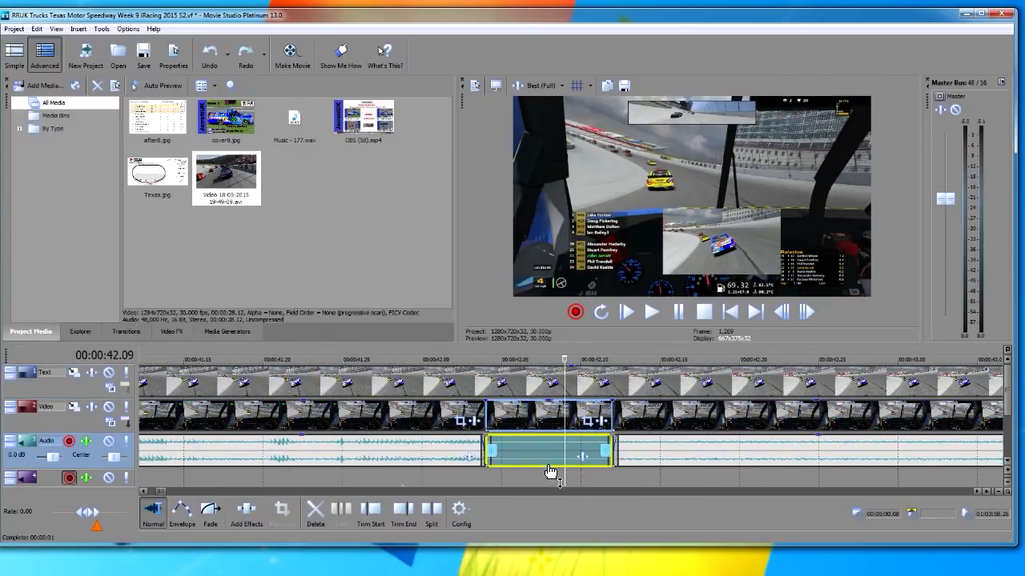
{"action": "left_click_drag", "start_coordinate": [550, 462], "coordinate": [550, 462]}
{"action": "scroll", "coordinate": [536, 453], "scroll_direction": "down", "scroll_amount": 6}
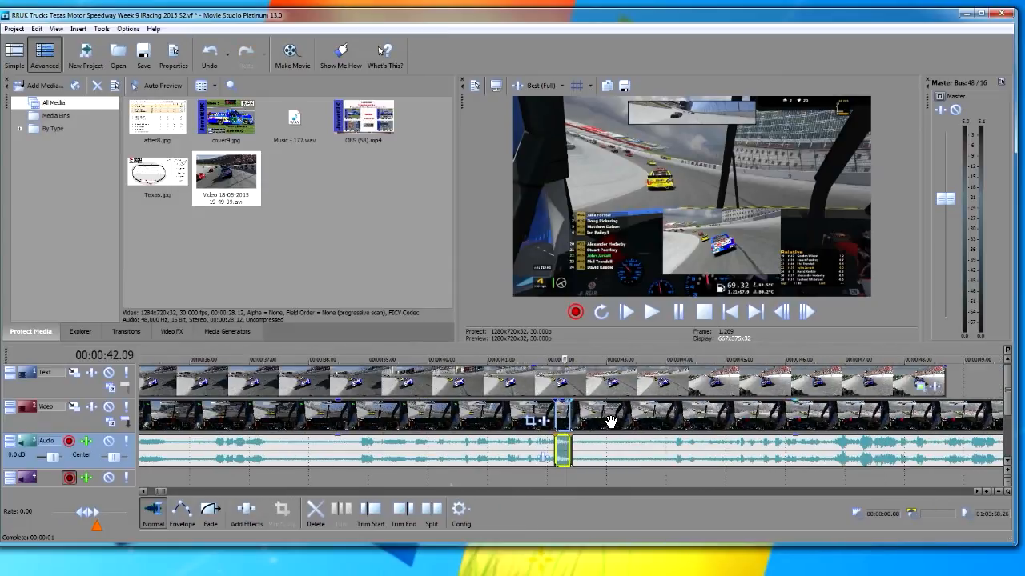
- Split the race recording with its audio at 00:00:41.17 and 00:00:41.23 to isolate a shorter piece
{"action": "left_click", "coordinate": [521, 446]}
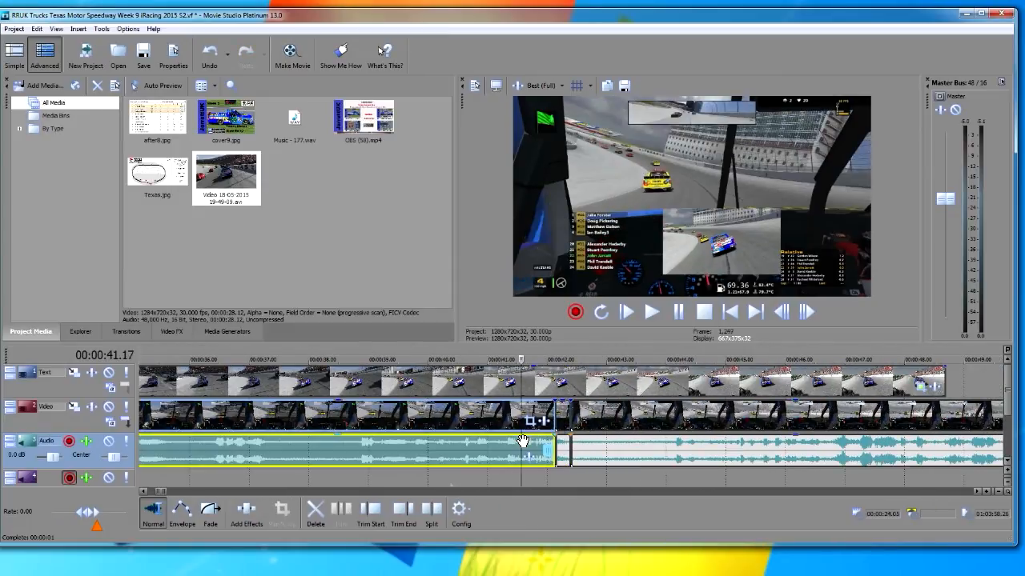
{"action": "left_click", "coordinate": [434, 519]}
{"action": "scroll", "coordinate": [541, 448], "scroll_direction": "up", "scroll_amount": 3}
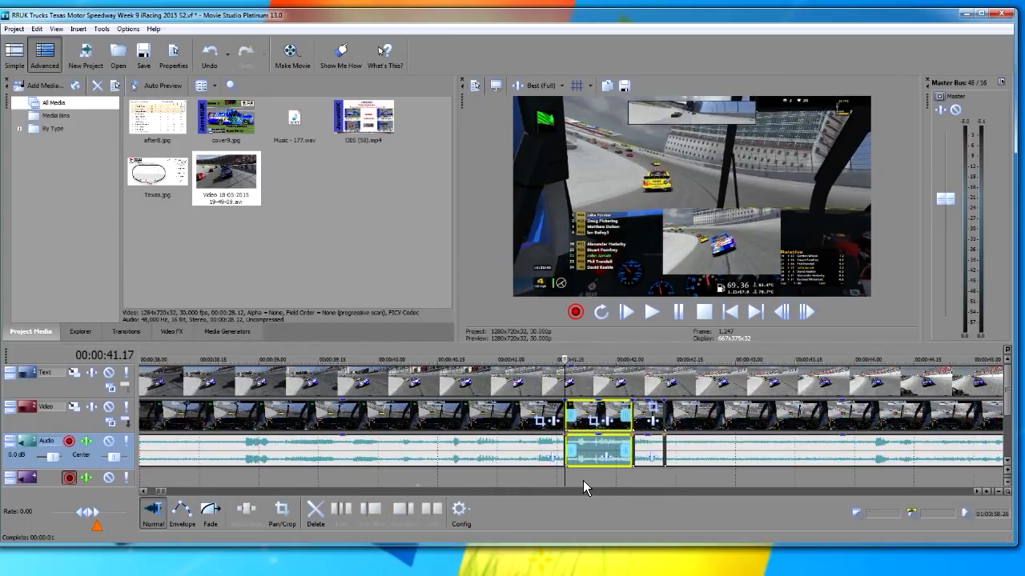
{"action": "scroll", "coordinate": [571, 480], "scroll_direction": "up", "scroll_amount": 1}
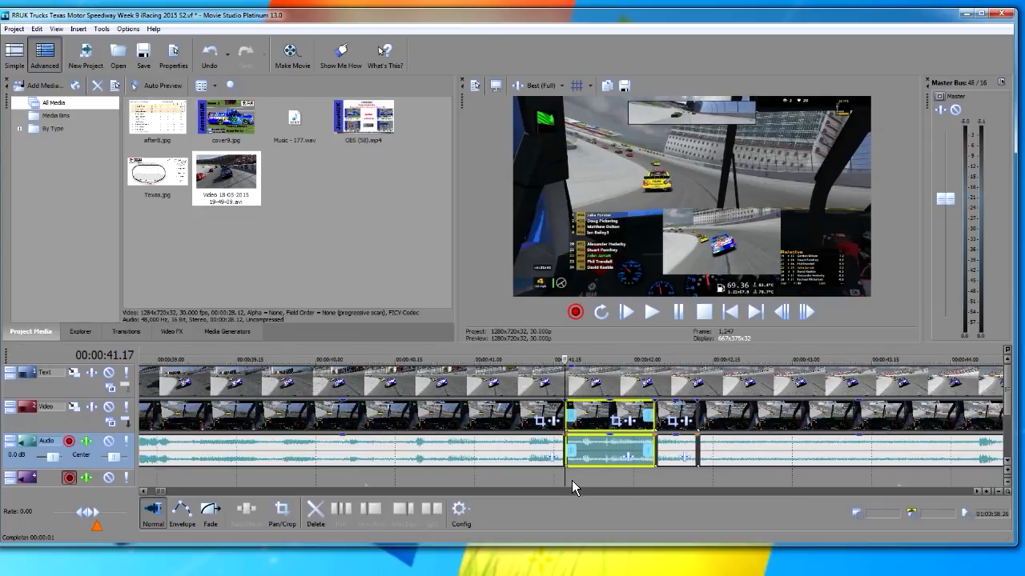
{"action": "left_click", "coordinate": [597, 446]}
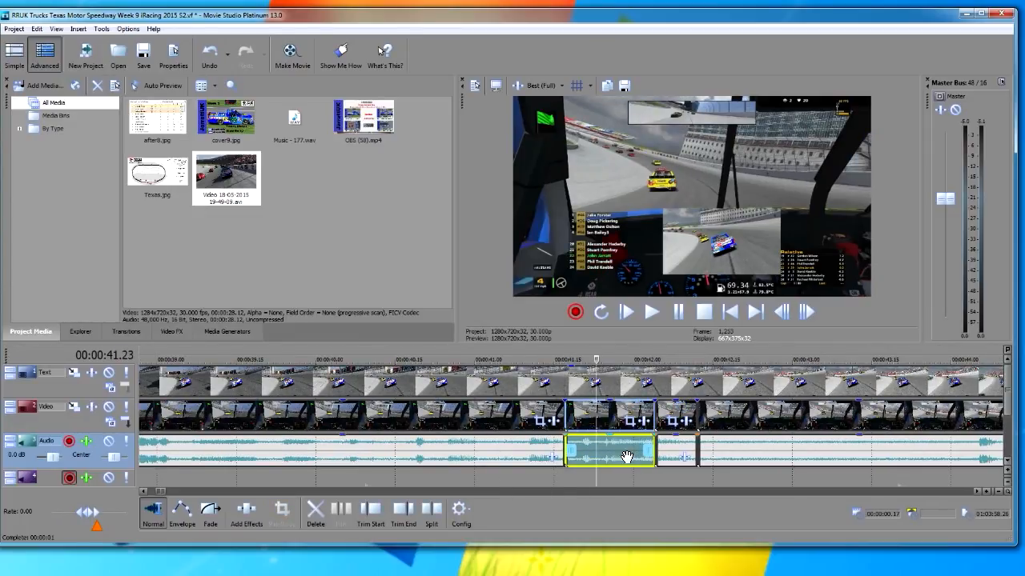
{"action": "left_click", "coordinate": [438, 518]}
- Silence the race audio piece between 00:00:41.17 and 00:00:41.23, and play across it to check the result
{"action": "left_click", "coordinate": [587, 449]}
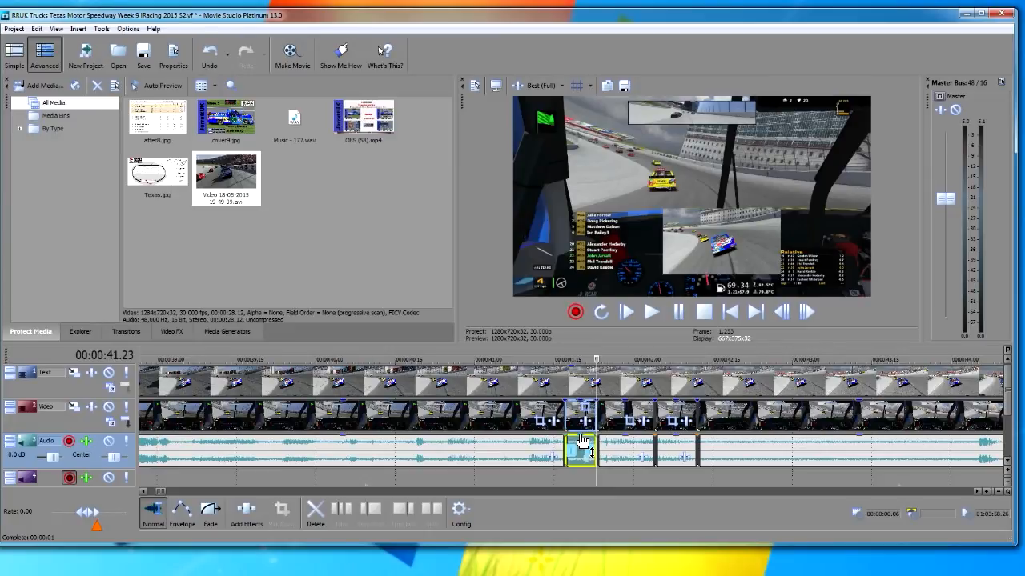
{"action": "left_click", "coordinate": [491, 452]}
{"action": "key", "text": "space"}
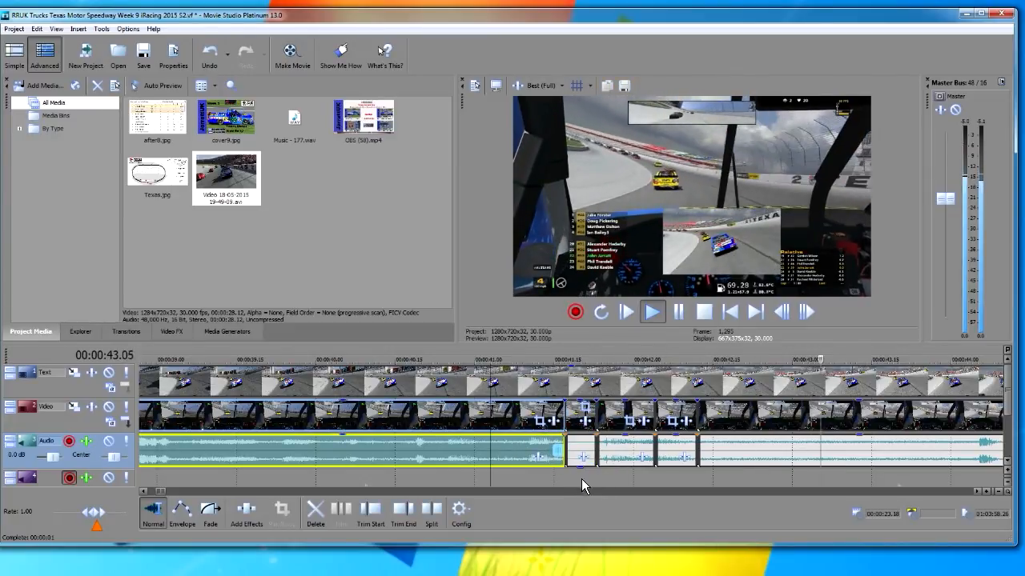
{"action": "key", "text": "space"}
{"action": "scroll", "coordinate": [389, 392], "scroll_direction": "down", "scroll_amount": 5}
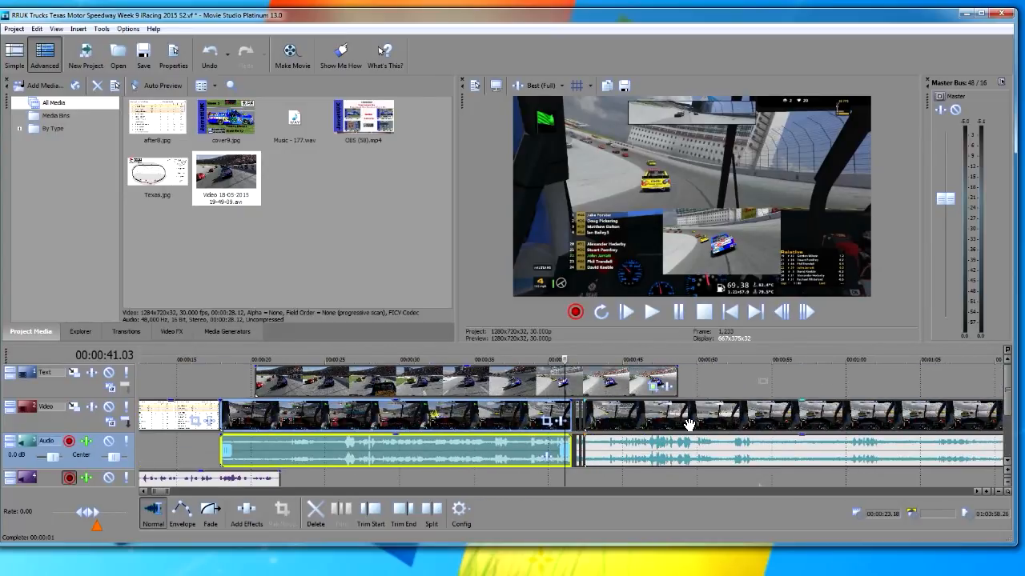
- Play the sequence from about 00:00:34 past the end of the replay inset, and place the playhead at 00:00:51.13
{"action": "left_click", "coordinate": [447, 385]}
{"action": "key", "text": "space"}
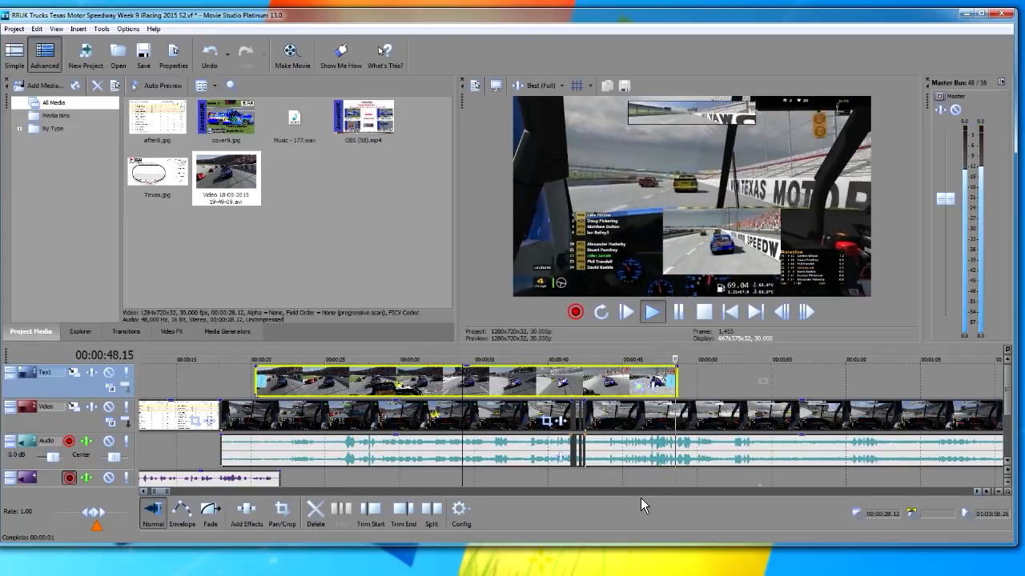
{"action": "left_click", "coordinate": [685, 322]}
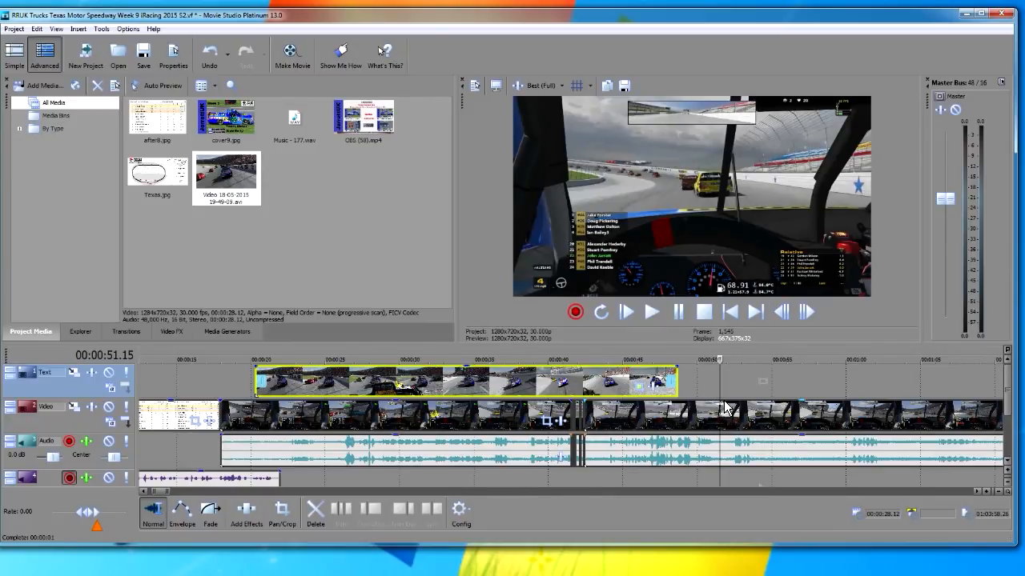
{"action": "left_click_drag", "start_coordinate": [720, 363], "coordinate": [722, 395]}
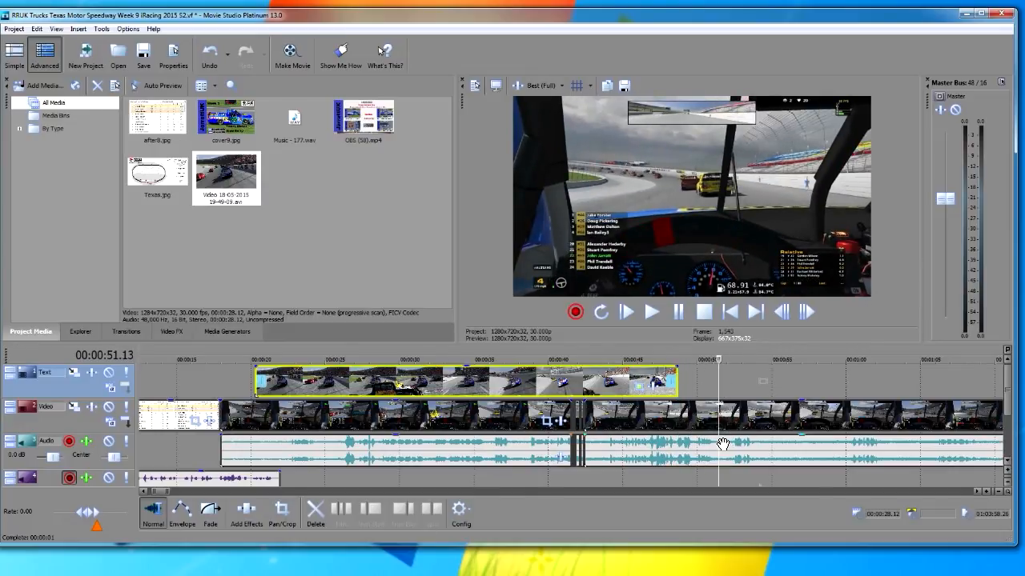
{"action": "left_click", "coordinate": [721, 422]}
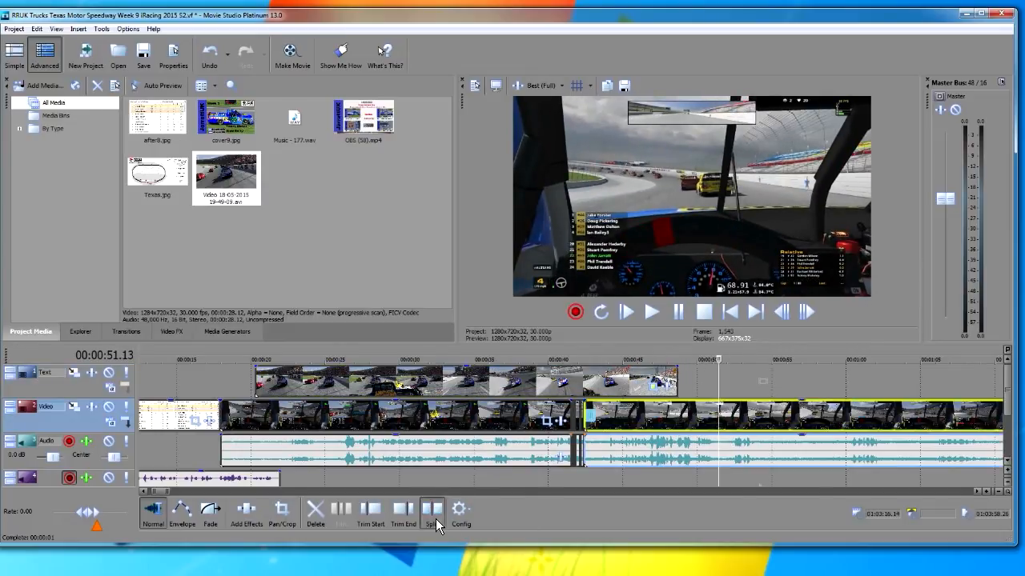
{"action": "left_click", "coordinate": [435, 520]}
{"action": "left_click", "coordinate": [49, 88]}
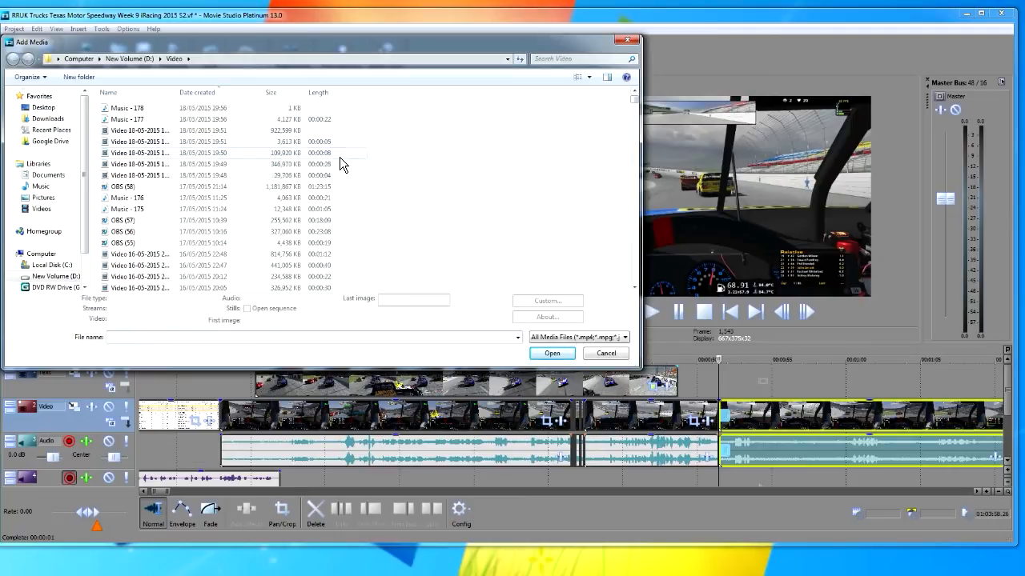
{"action": "double_click", "coordinate": [330, 120]}
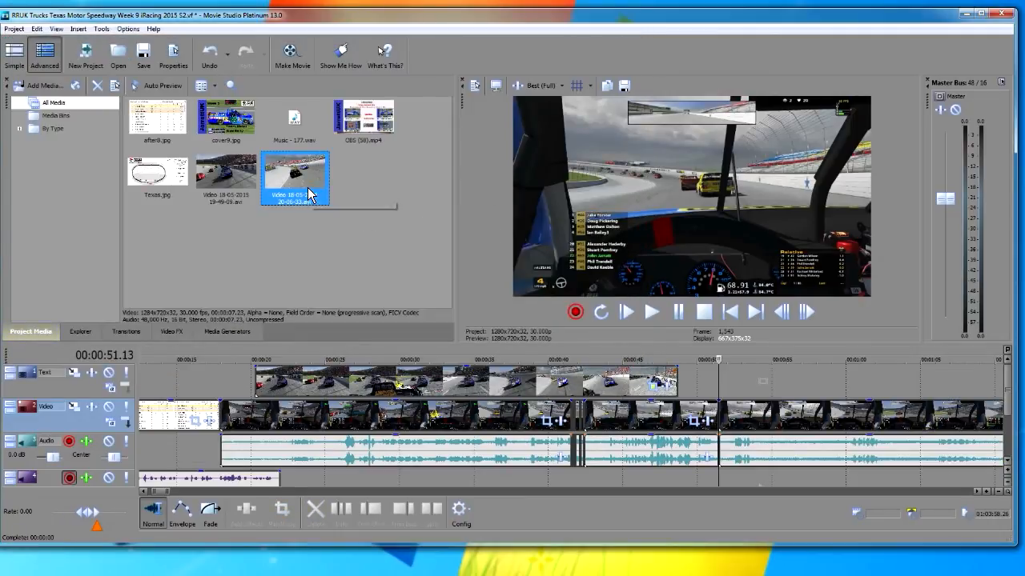
{"action": "left_click_drag", "start_coordinate": [310, 196], "coordinate": [738, 422]}
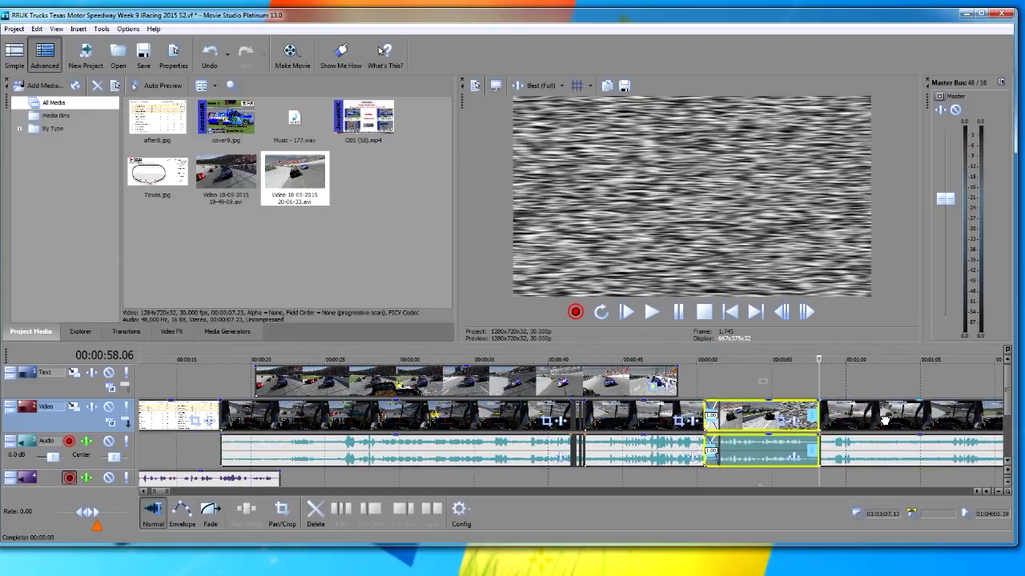
{"action": "left_click_drag", "start_coordinate": [884, 419], "coordinate": [870, 422]}
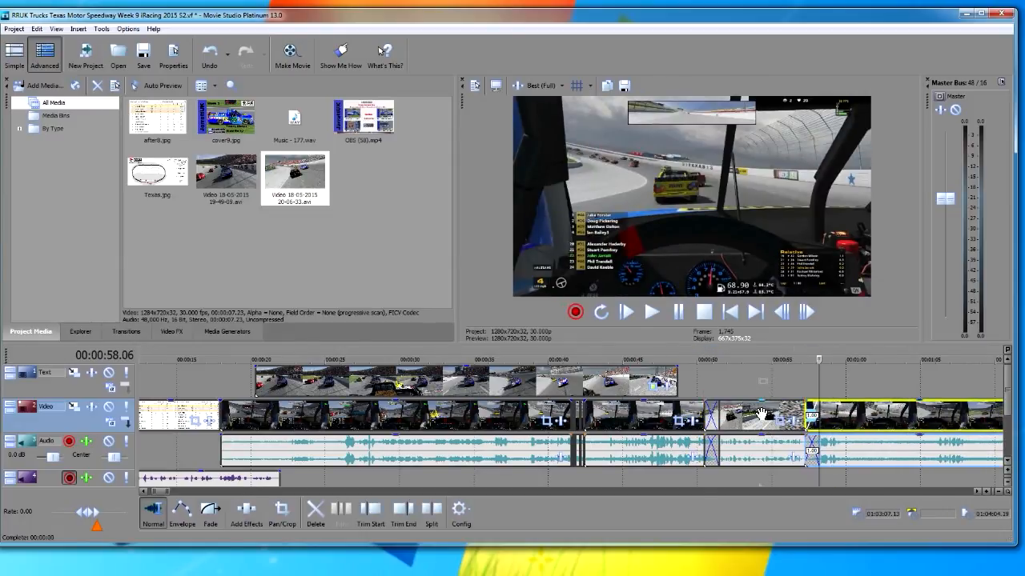
- Apply the 3D Blinds Spin transition to the overlaps at both ends of the inserted replay clip, and save the project
{"action": "left_click", "coordinate": [126, 331]}
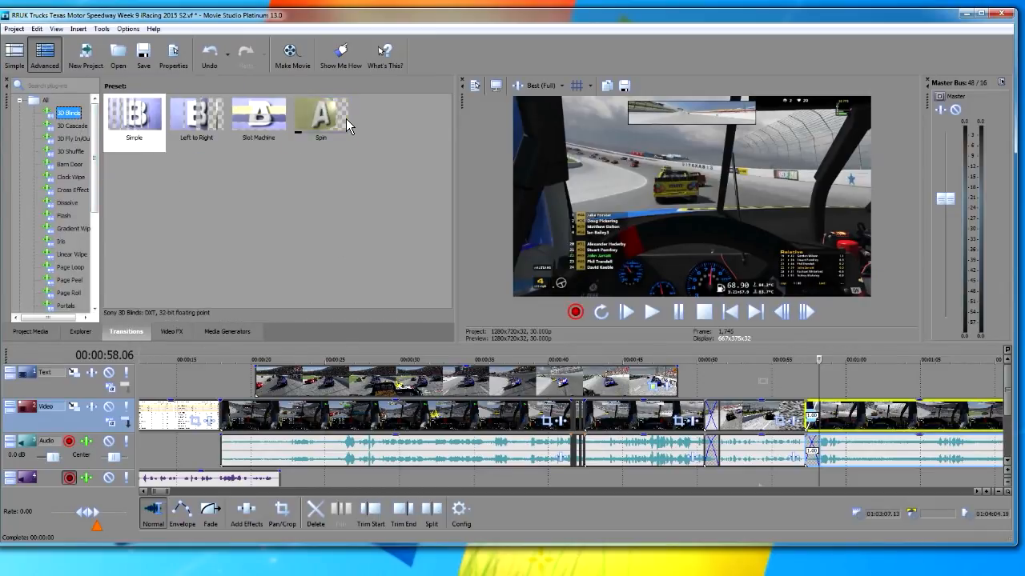
{"action": "left_click_drag", "start_coordinate": [324, 119], "coordinate": [667, 379]}
{"action": "left_click_drag", "start_coordinate": [715, 420], "coordinate": [713, 421]}
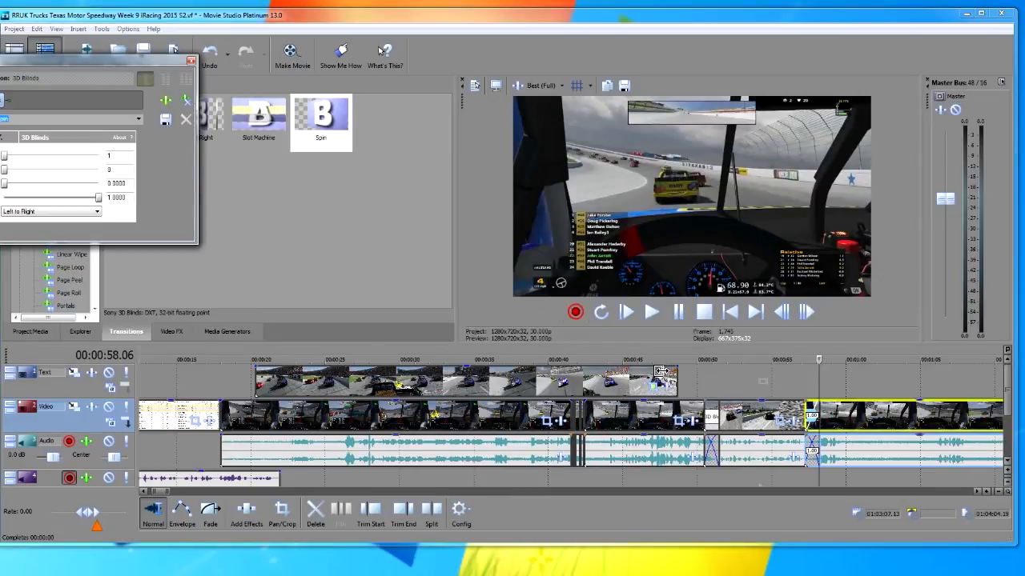
{"action": "left_click_drag", "start_coordinate": [321, 118], "coordinate": [813, 407]}
{"action": "left_click", "coordinate": [191, 61]}
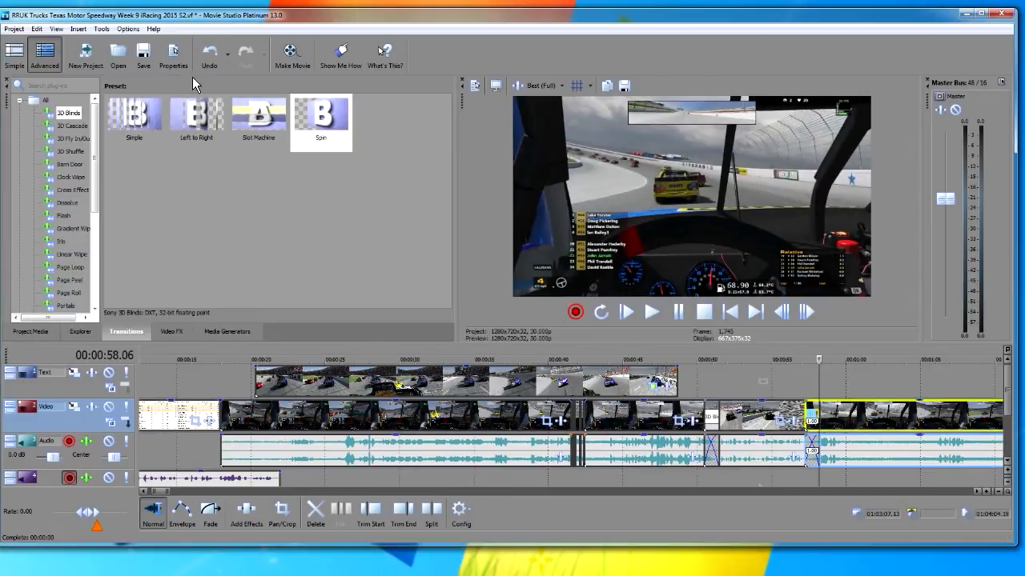
{"action": "left_click", "coordinate": [144, 58]}
- Play the sequence from 00:00:49.28 through the inserted replay clip and both of its transitions to check them
{"action": "left_click", "coordinate": [977, 493]}
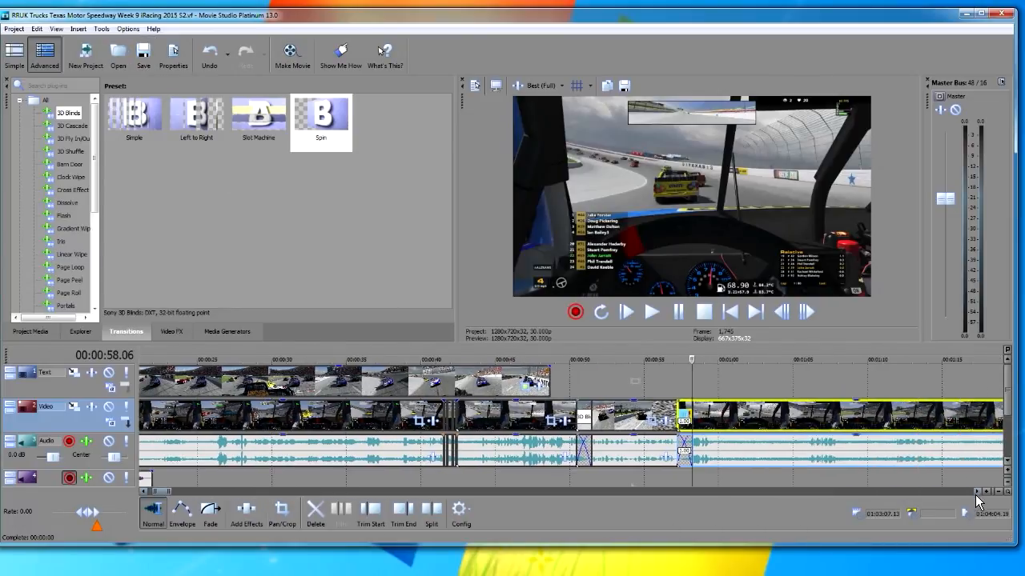
{"action": "left_click_drag", "start_coordinate": [692, 363], "coordinate": [570, 364]}
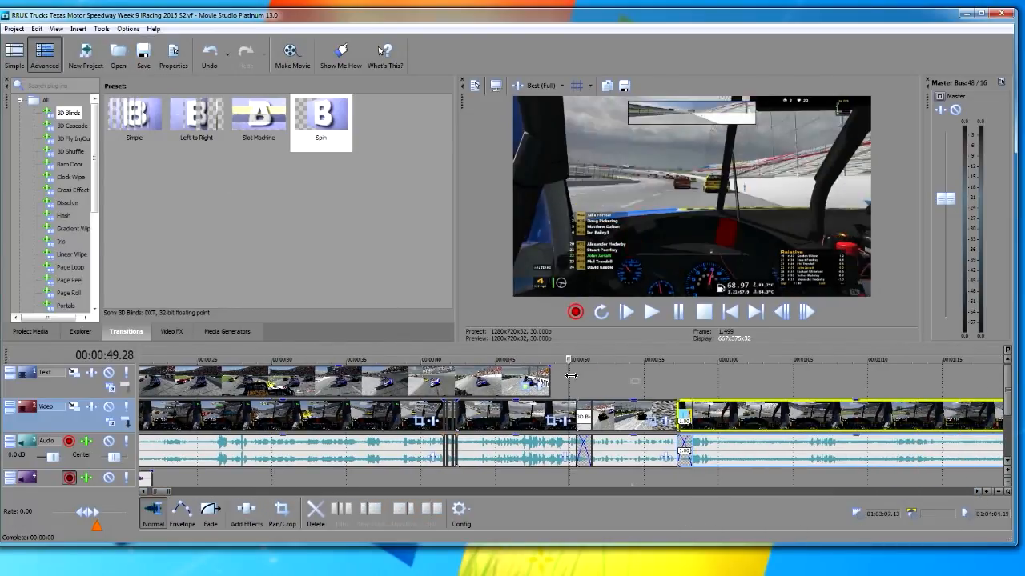
{"action": "left_click", "coordinate": [653, 314]}
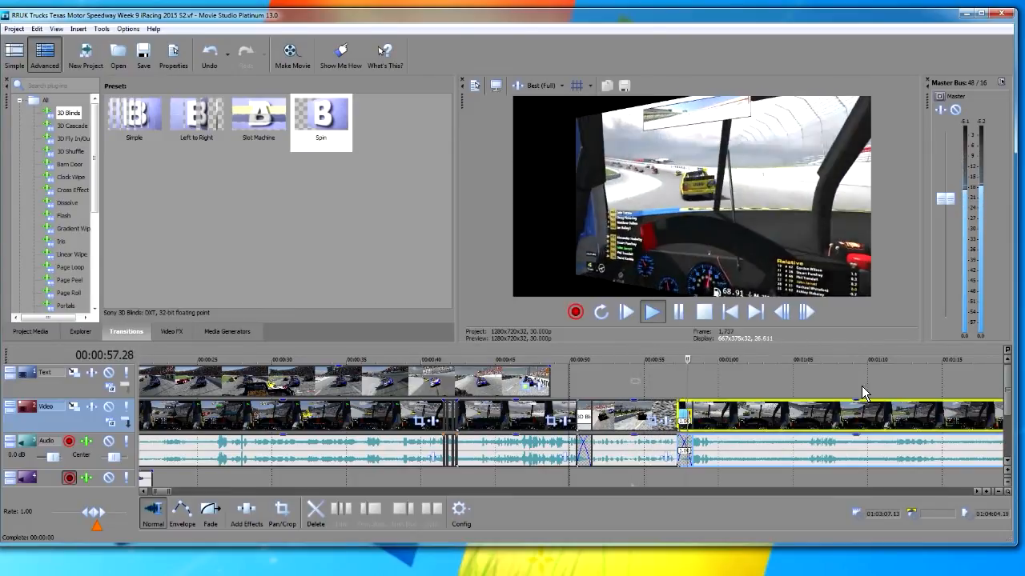
{"action": "left_click", "coordinate": [688, 320]}
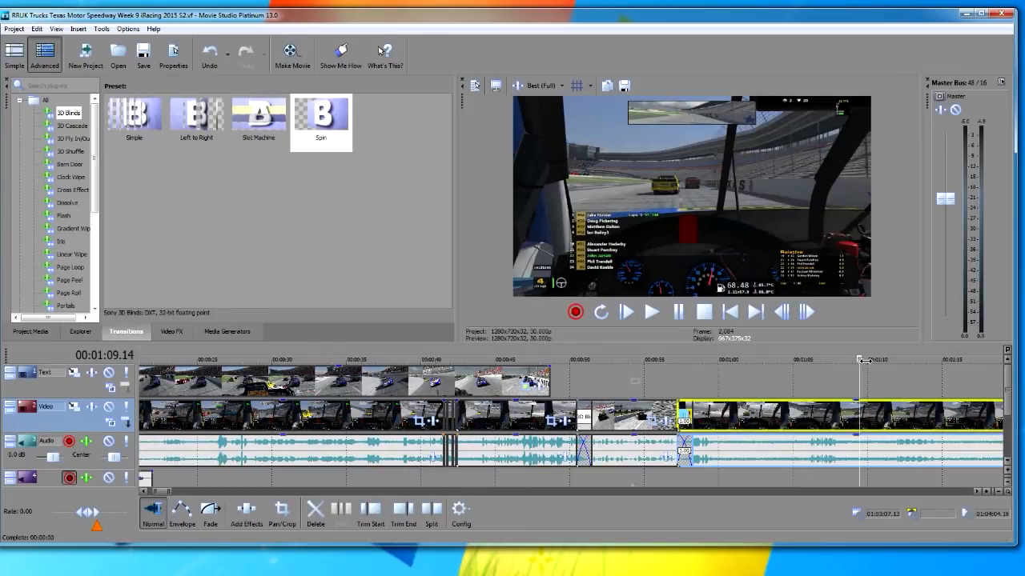
- Review the race footage around the yellow flag from 00:02:13.13, and split the recording with its audio at 00:02:27.22
{"action": "mouse_move", "coordinate": [865, 361]}
{"action": "left_mouse_down"}
{"action": "mouse_move", "coordinate": [1000, 365]}
{"action": "mouse_move", "coordinate": [876, 366]}
{"action": "left_mouse_up"}
{"action": "scroll", "coordinate": [878, 423], "scroll_direction": "down", "scroll_amount": 2}
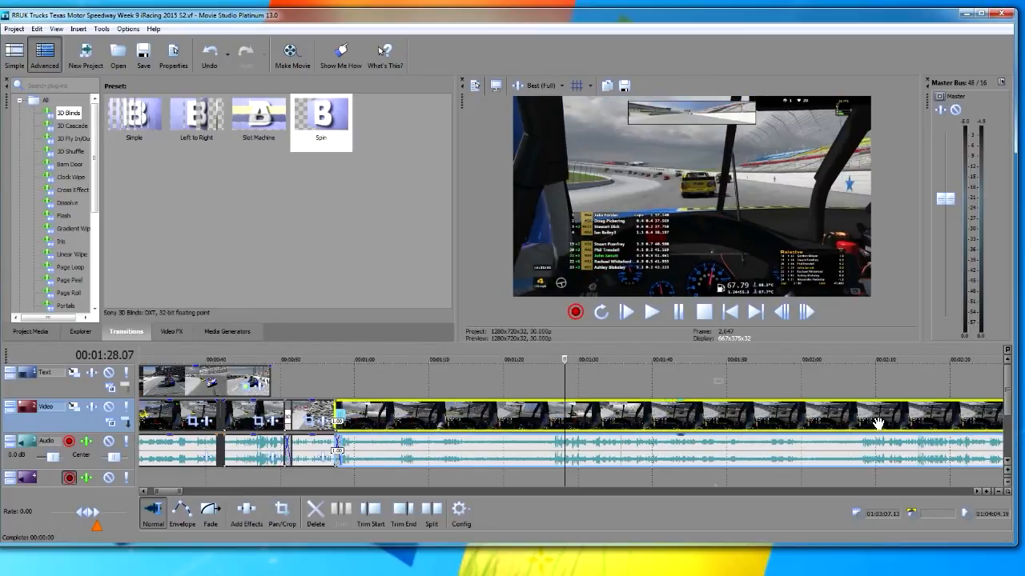
{"action": "left_click_drag", "start_coordinate": [568, 361], "coordinate": [949, 385]}
{"action": "scroll", "coordinate": [949, 384], "scroll_direction": "down", "scroll_amount": 2}
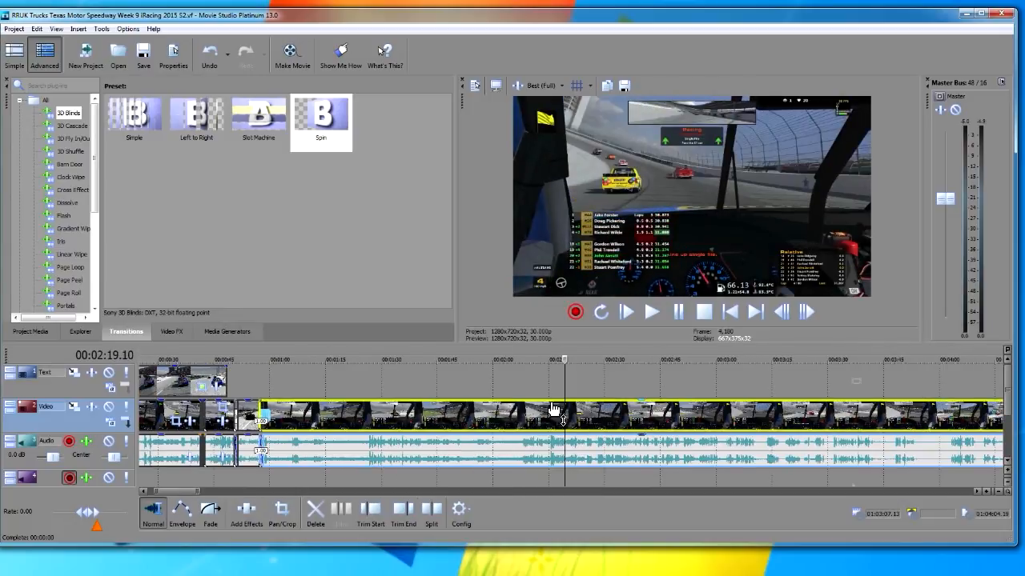
{"action": "left_click_drag", "start_coordinate": [566, 364], "coordinate": [545, 367]}
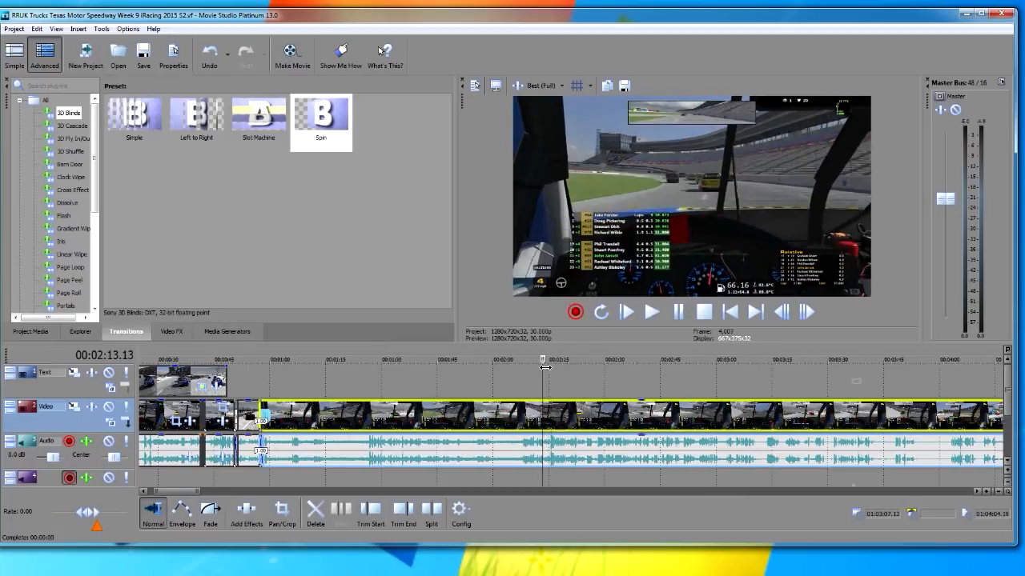
{"action": "left_click", "coordinate": [652, 313]}
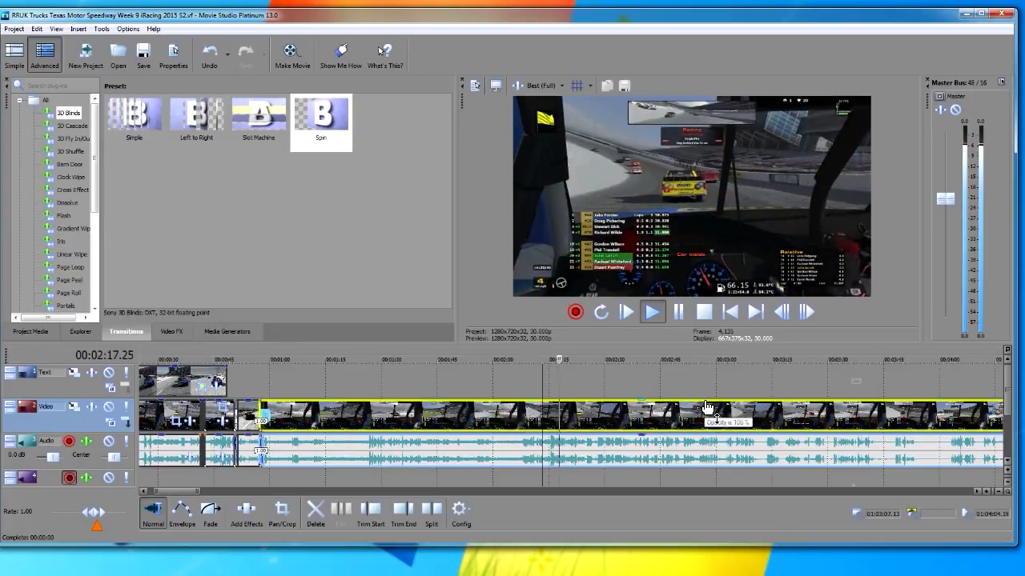
{"action": "left_click", "coordinate": [679, 313]}
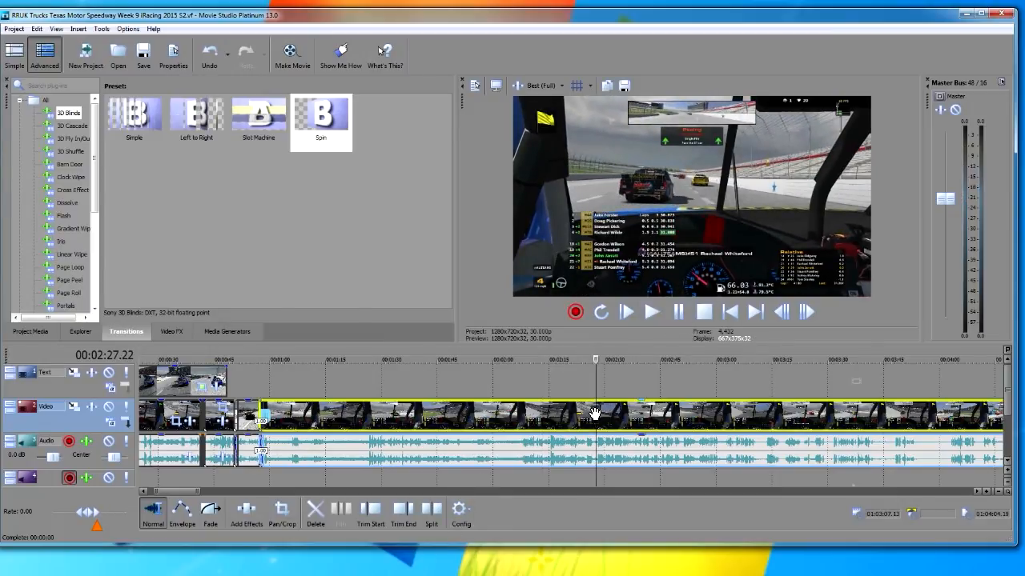
{"action": "left_click", "coordinate": [432, 513]}
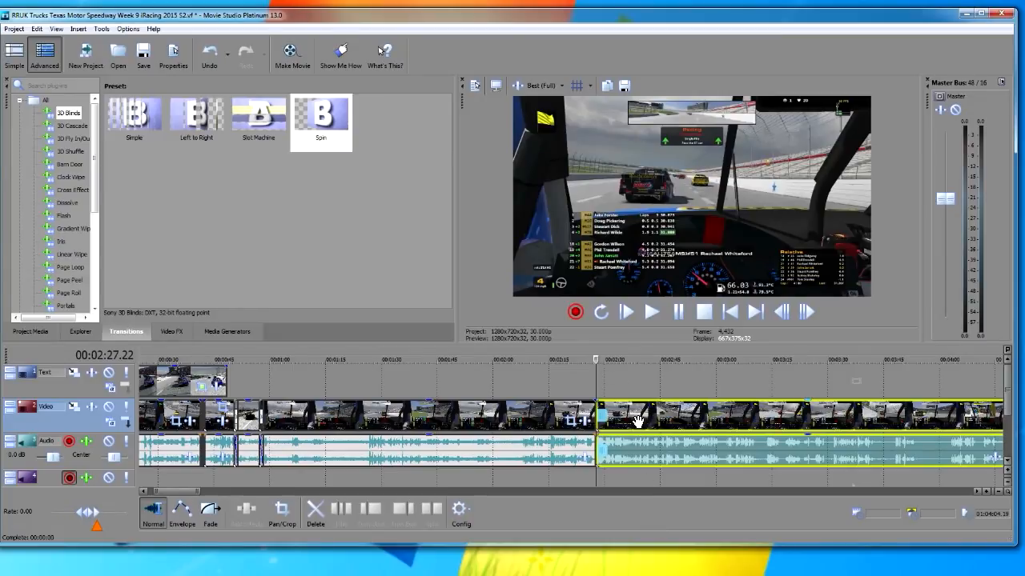
- Place the playhead at 00:03:34.14 in the race recording piece after the cut
{"action": "left_click", "coordinate": [844, 423]}
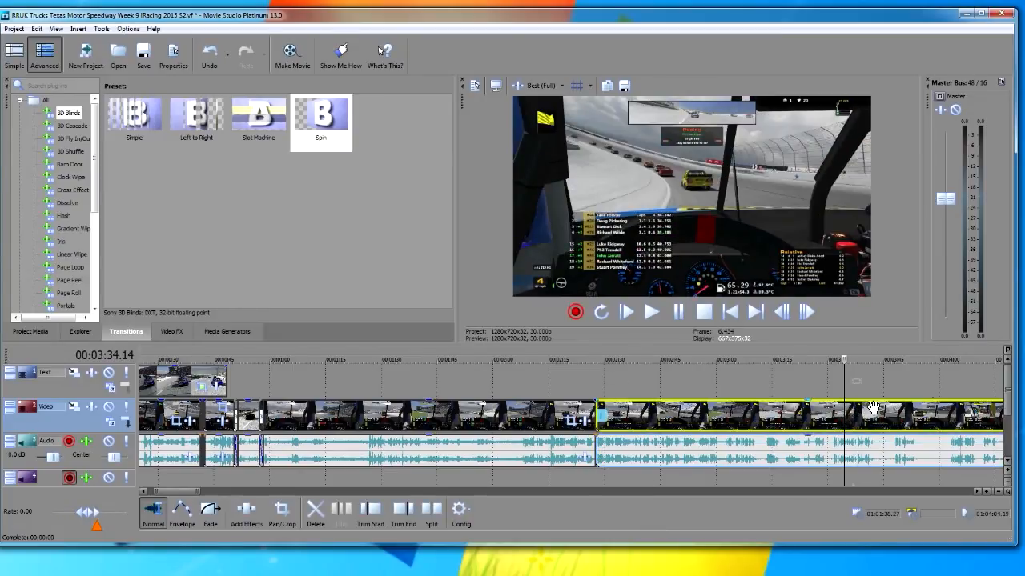